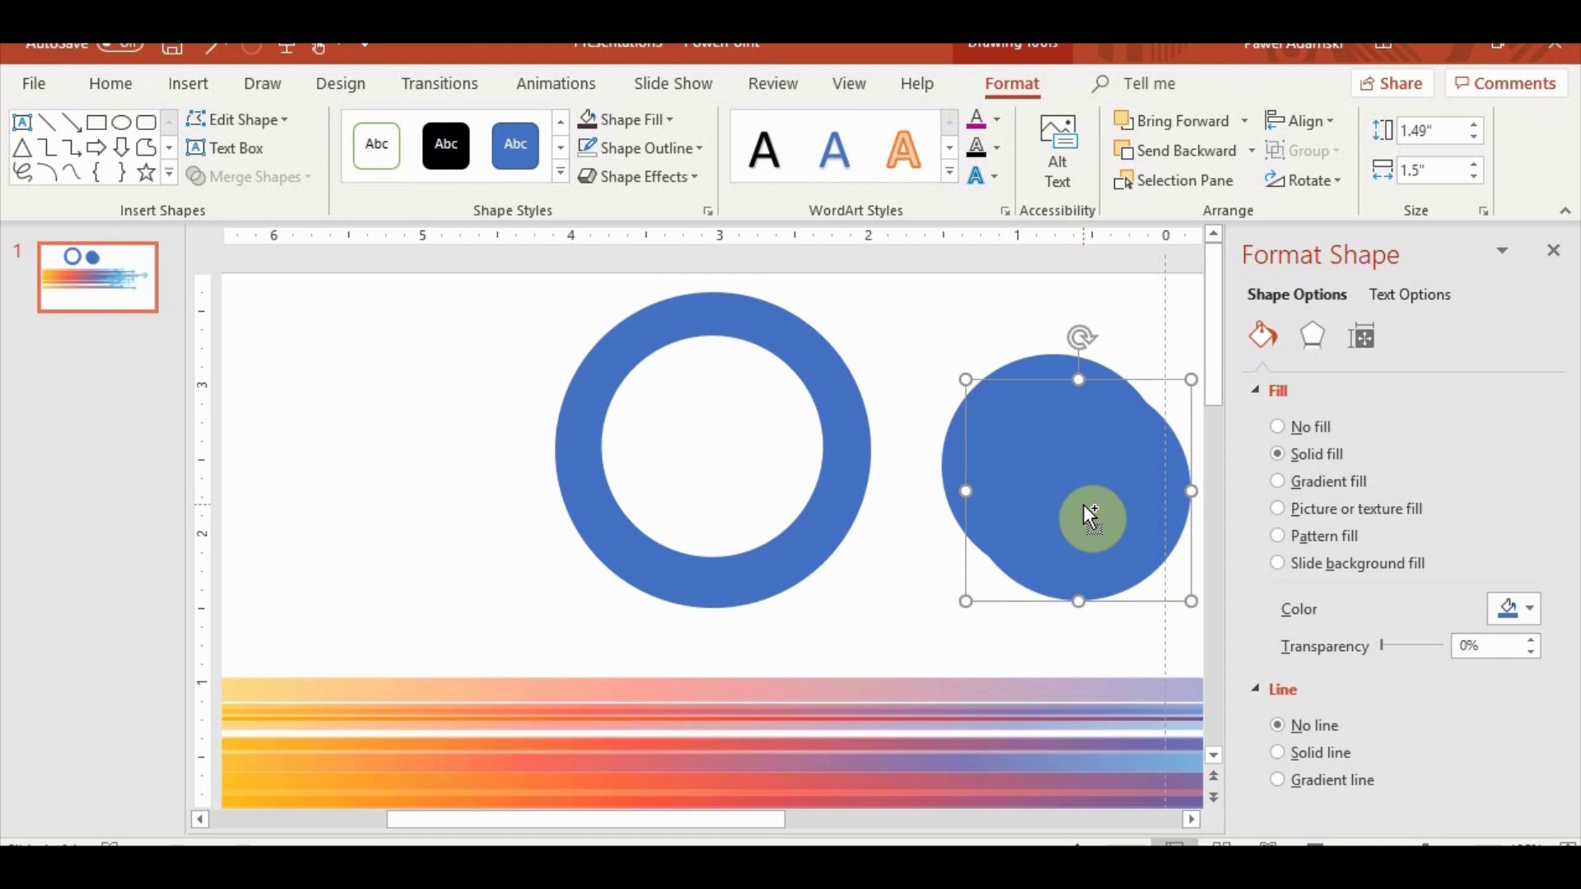
# Step: Shrink the front circle to 1.48 by 1.48 inches and centre it over the other circle
pyautogui.hotkey('ctrl', 'shift', 'Left')
pyautogui.hotkey('ctrl', 'shift', 'Down')
pyautogui.hotkey('ctrl', 'shift', 'Left')
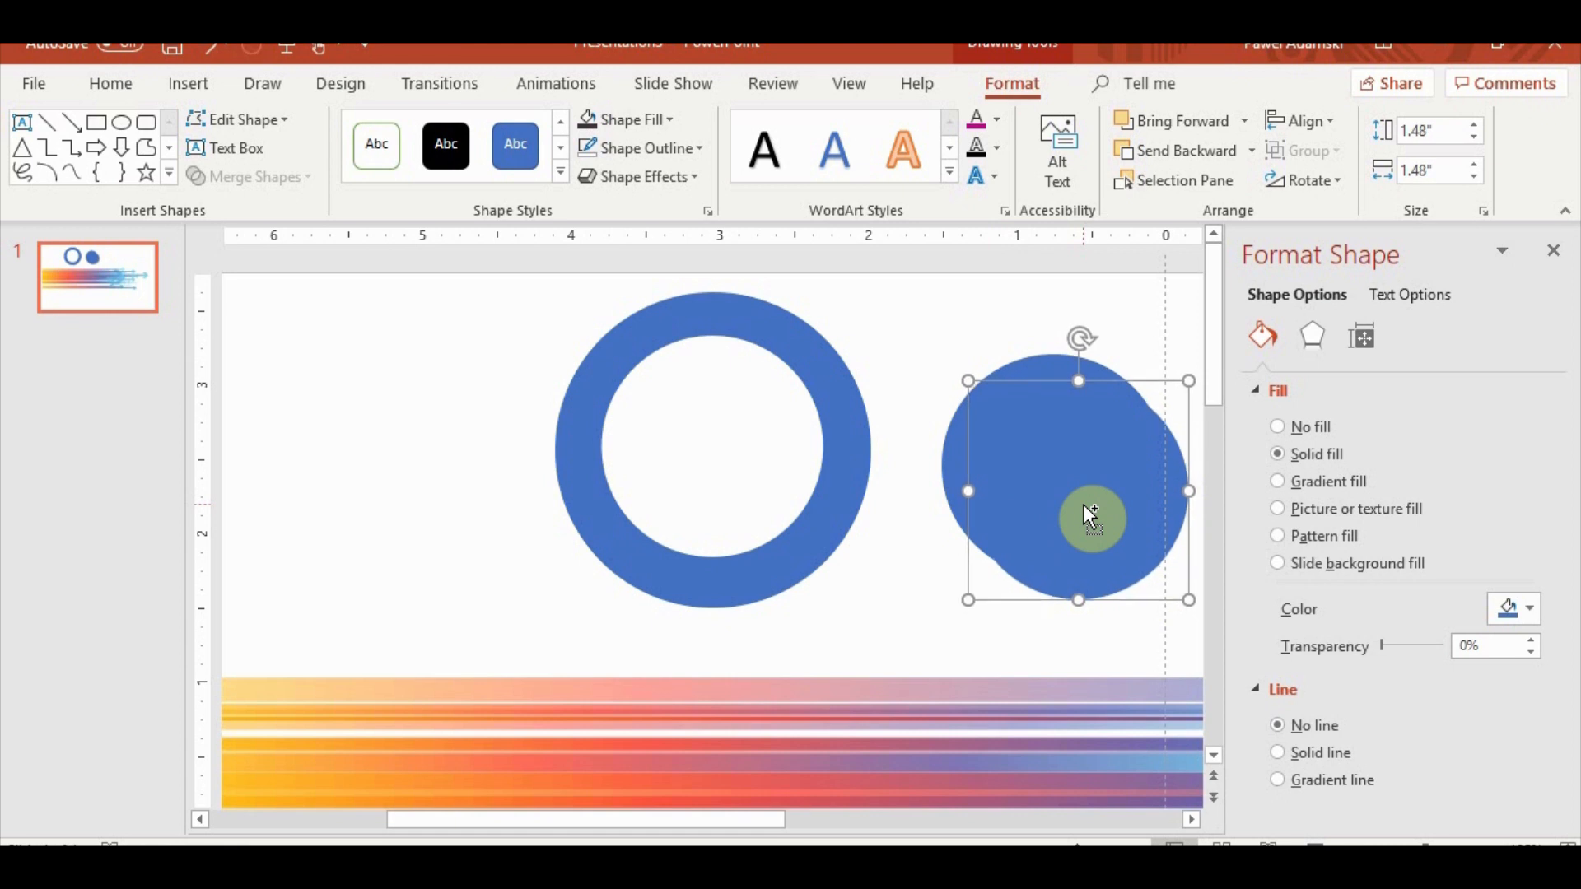
pyautogui.moveTo(1100, 506); pyautogui.dragTo(1075, 483)
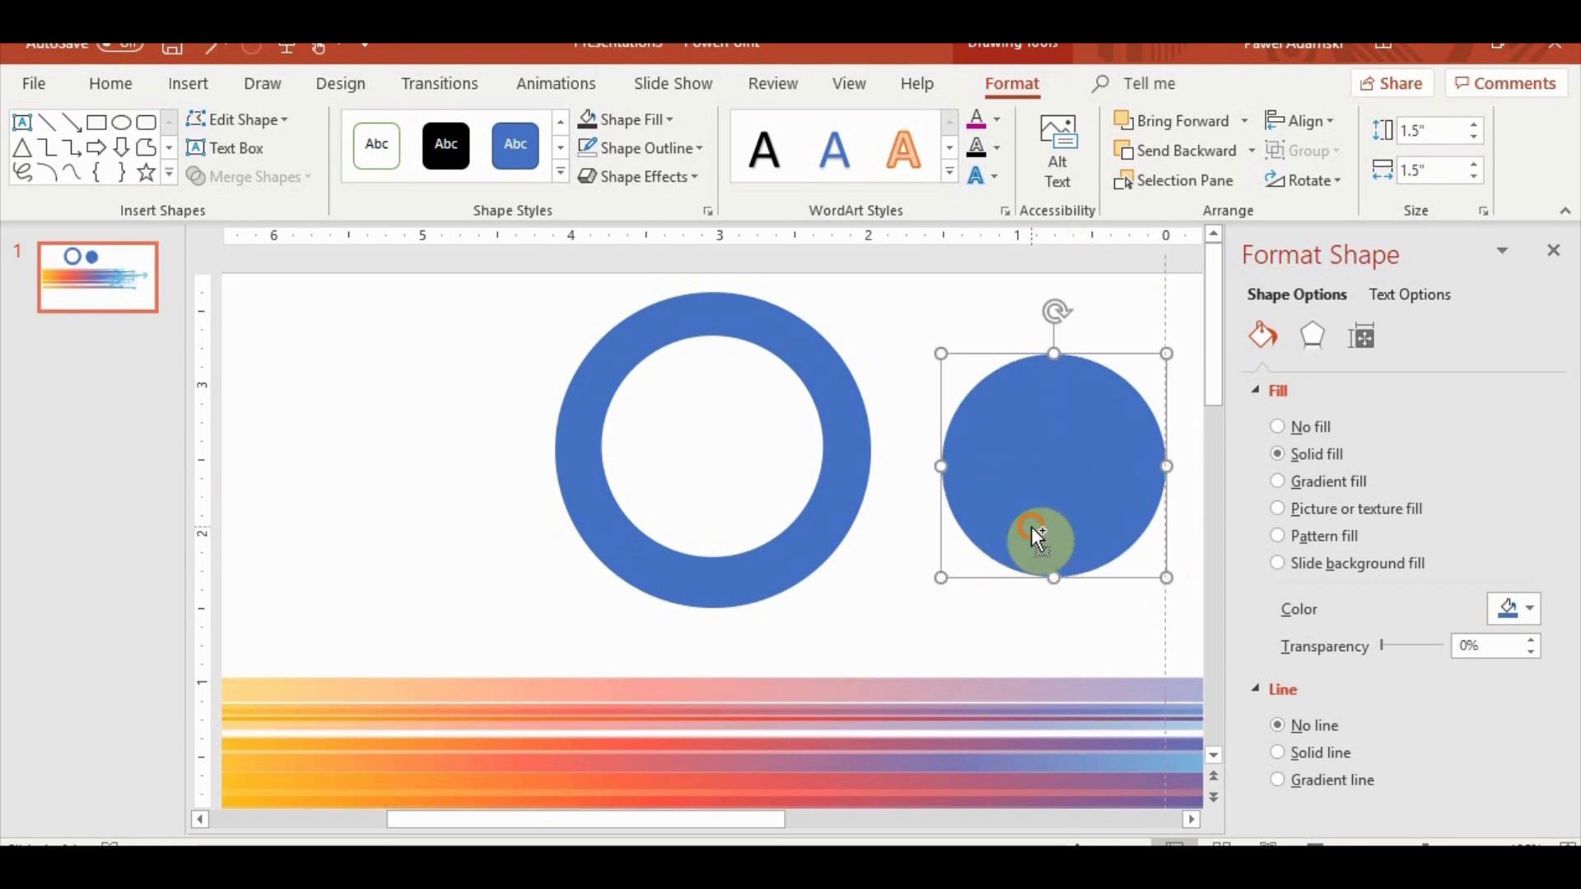
# Step: Subtract the smaller circle from the larger one and place the resulting thin ring in the thick ring's opening
pyautogui.click(215, 175)
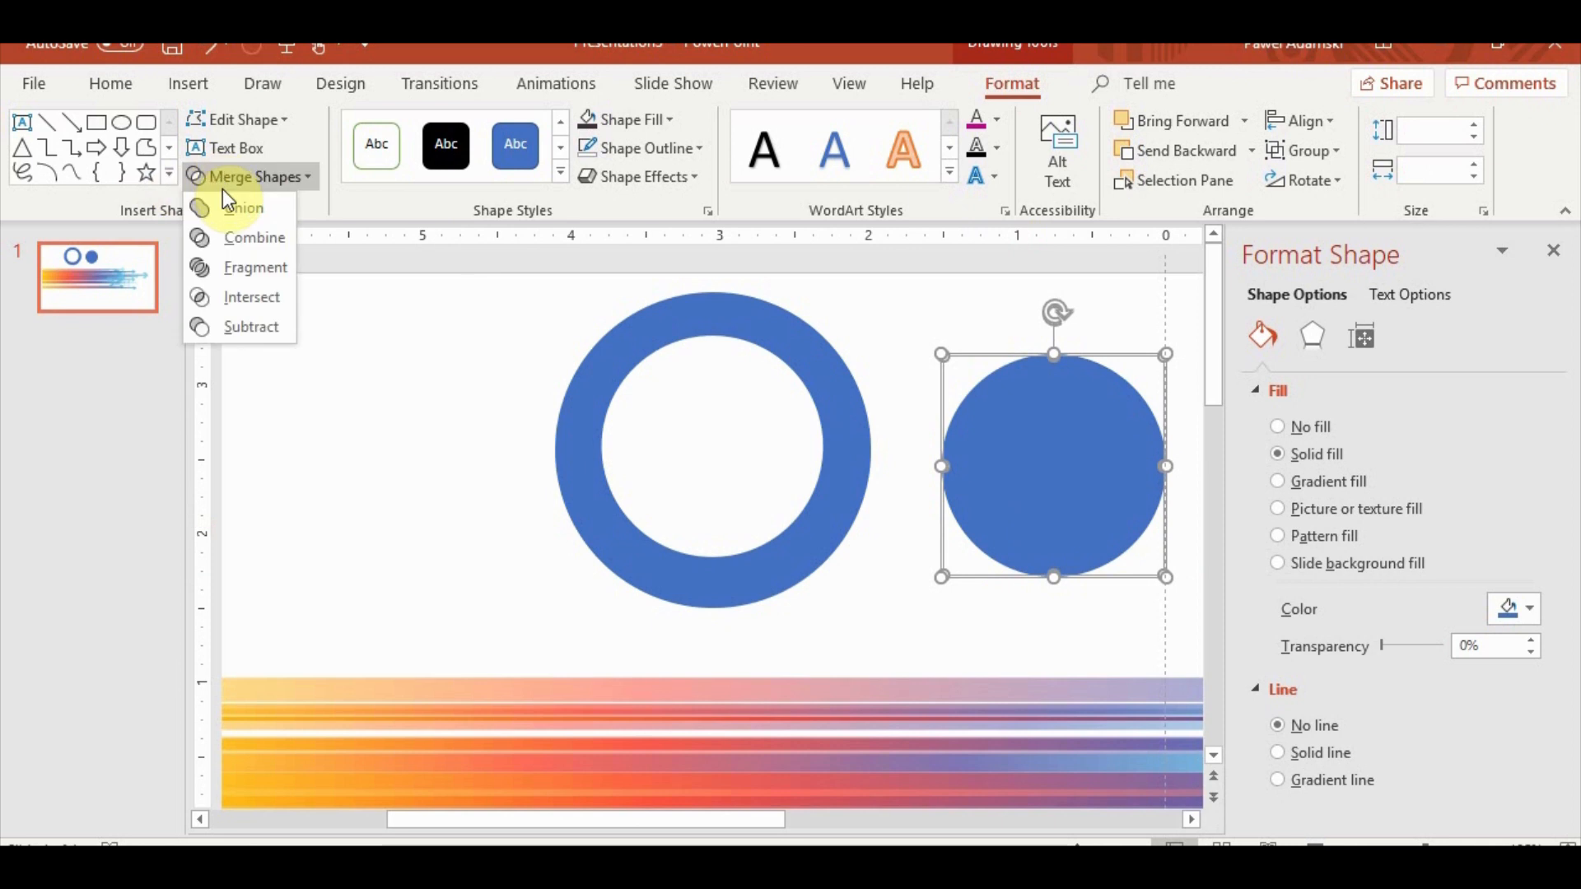
pyautogui.click(243, 327)
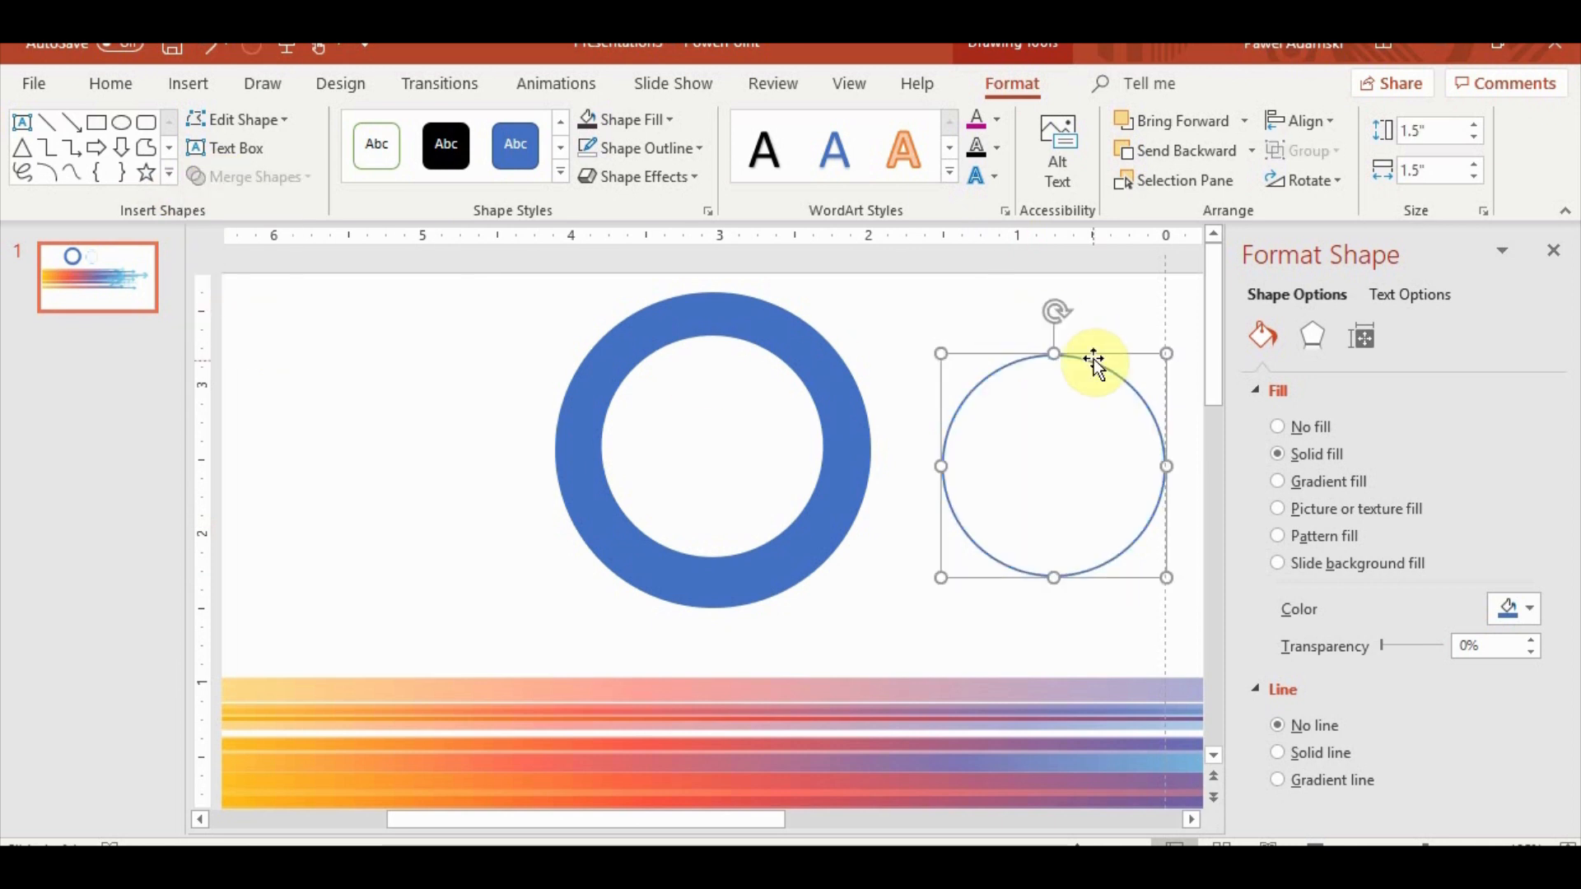
pyautogui.moveTo(1093, 355); pyautogui.dragTo(746, 336)
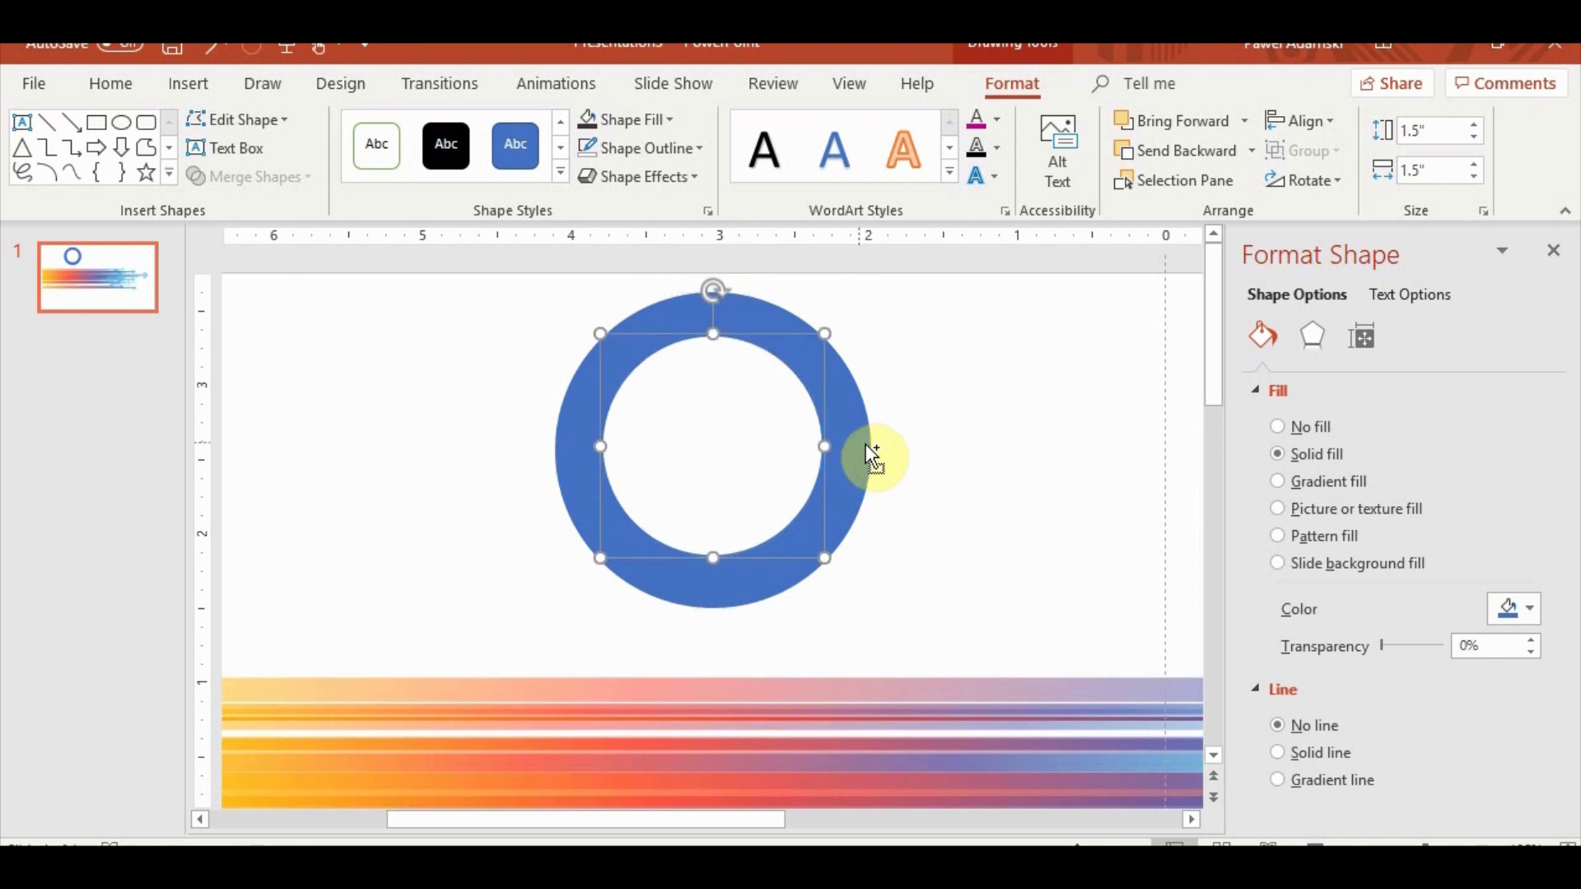
pyautogui.scroll(-5, 920, 491)
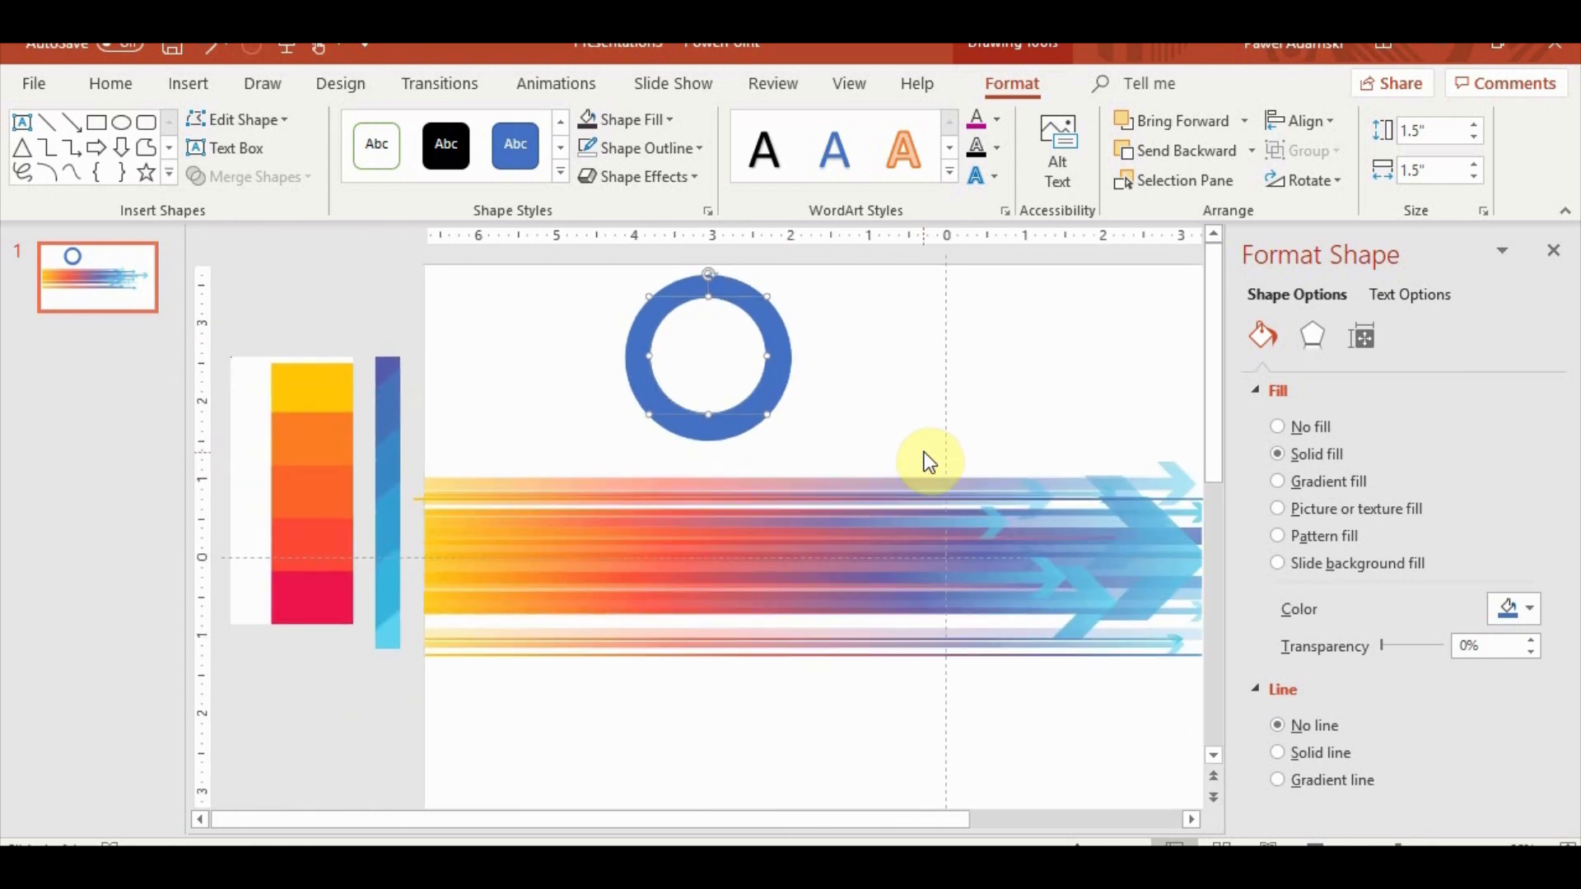
pyautogui.scroll(5, 743, 412)
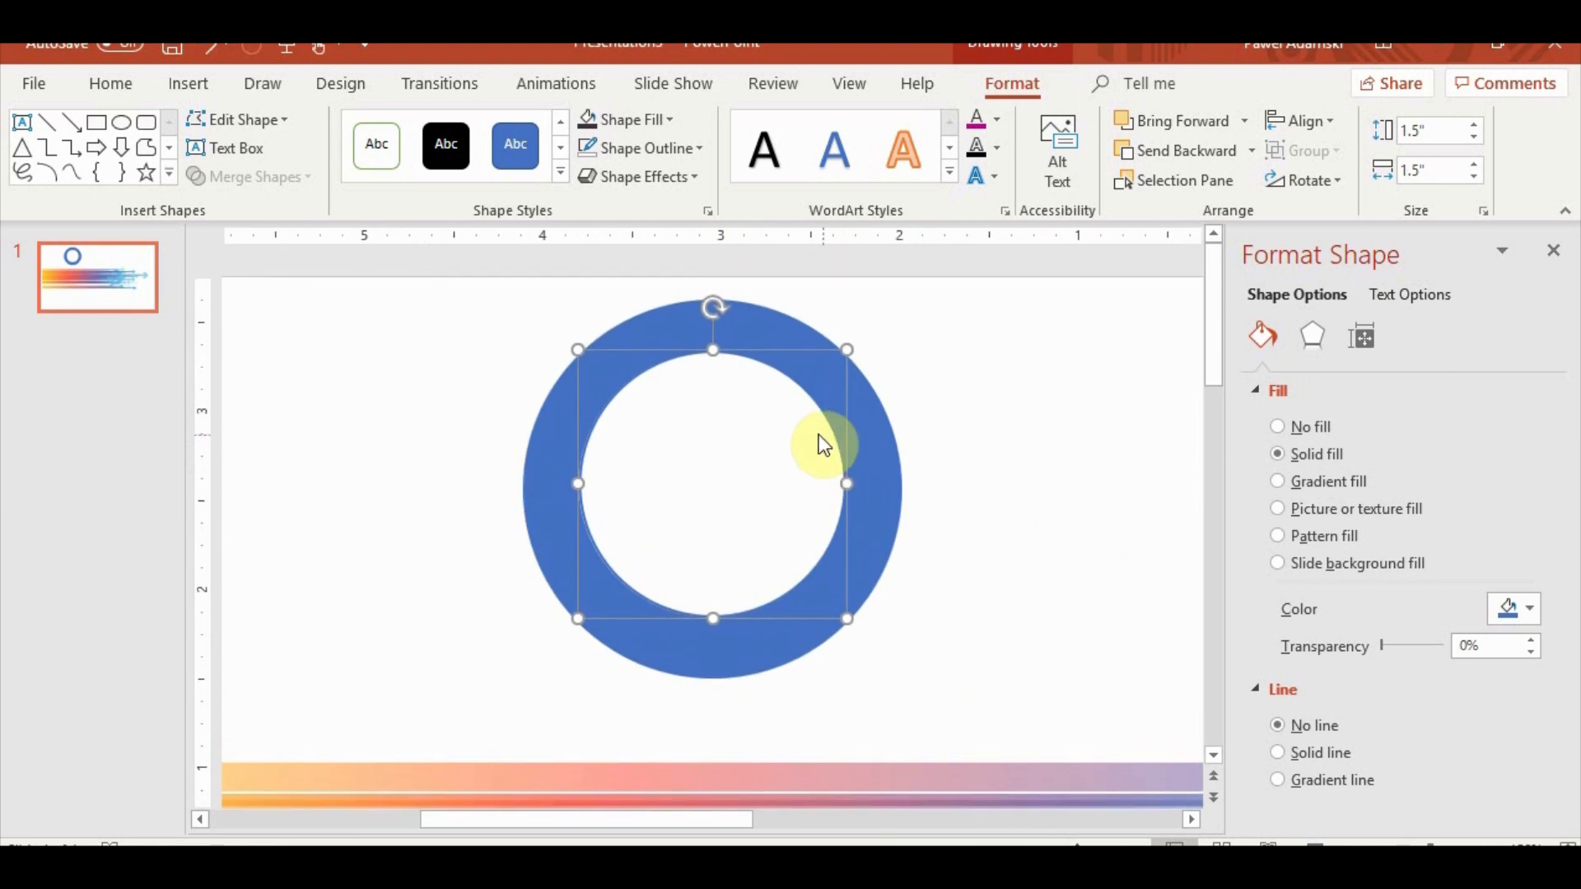
pyautogui.click(346, 462)
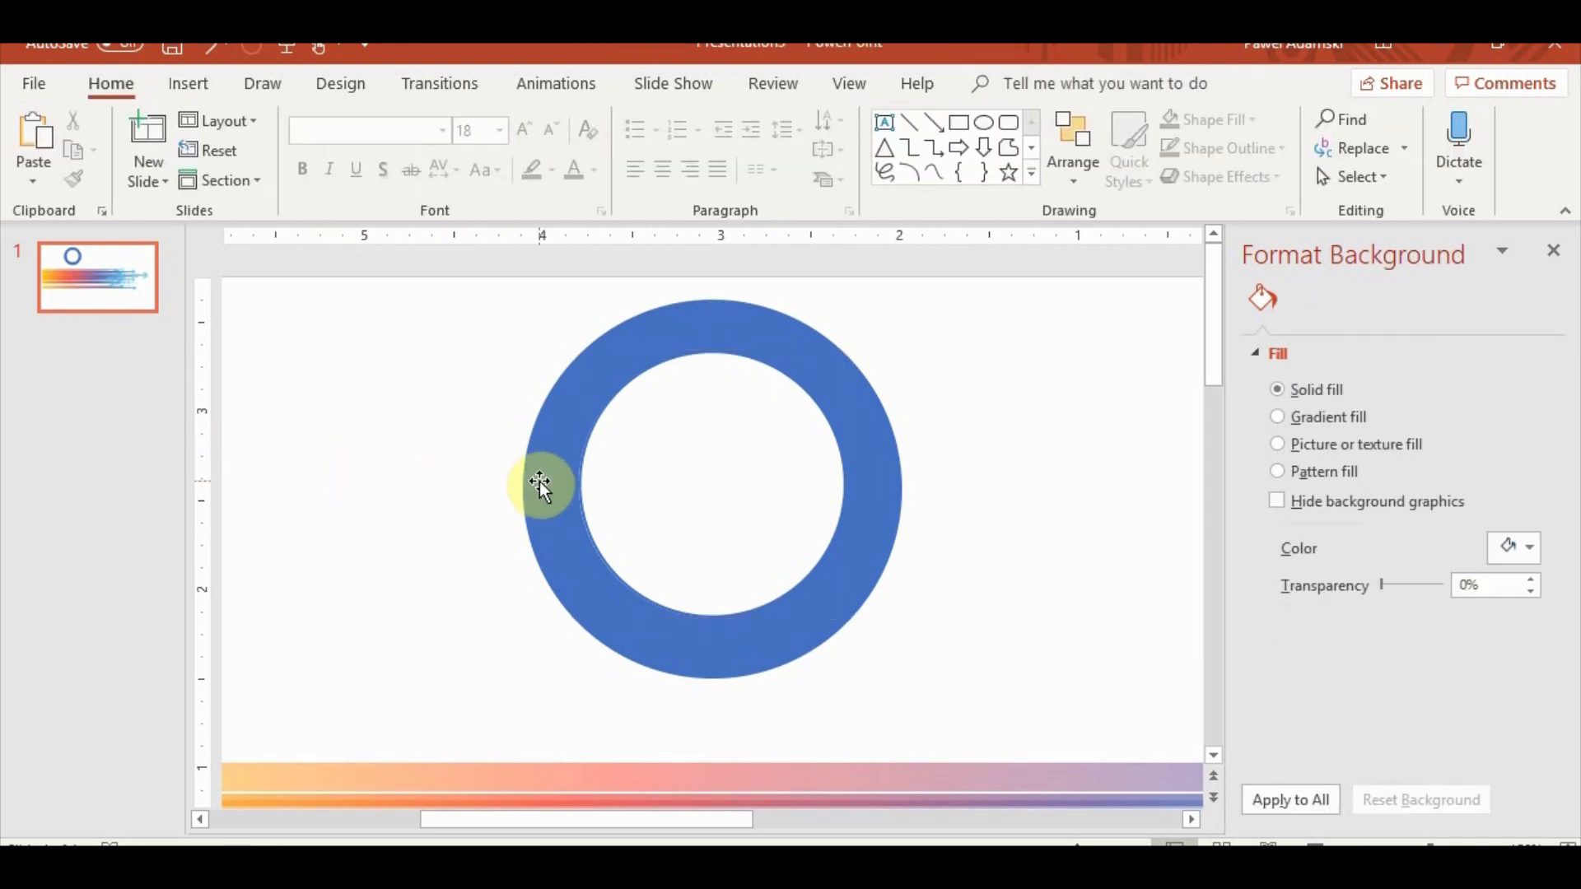
# Step: Undo the thin ring's placement and subtraction to restore the two separate overlapping circles
pyautogui.moveTo(587, 517); pyautogui.dragTo(1039, 554)
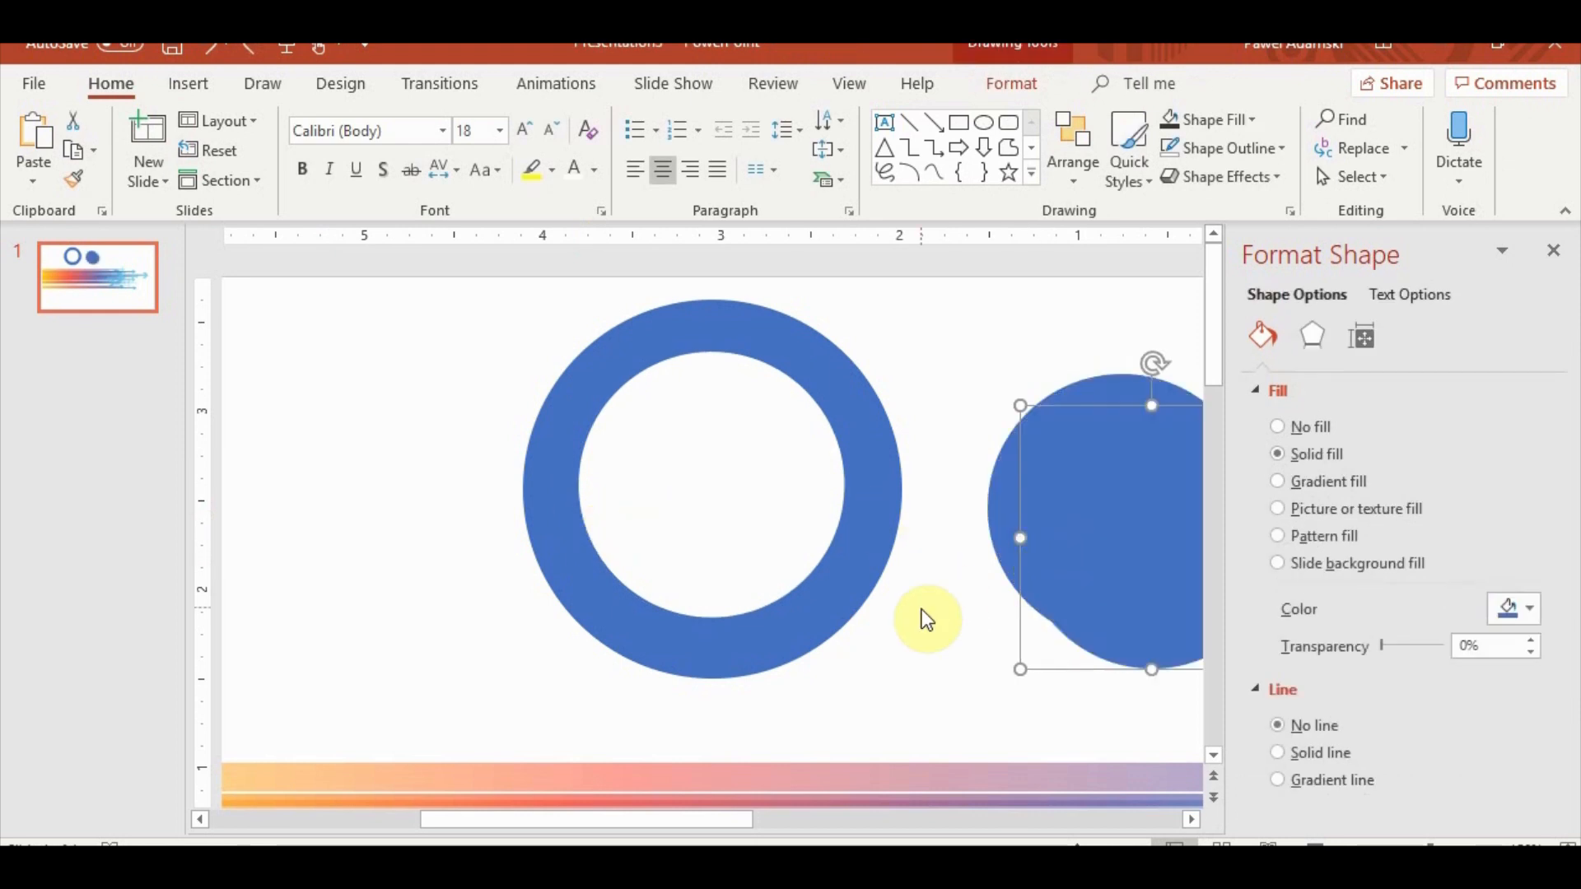
pyautogui.click(923, 613)
pyautogui.moveTo(709, 818); pyautogui.dragTo(766, 819)
# Step: Shrink the front circle slightly further in height and width, and centre it over the circle behind it
pyautogui.click(1042, 583)
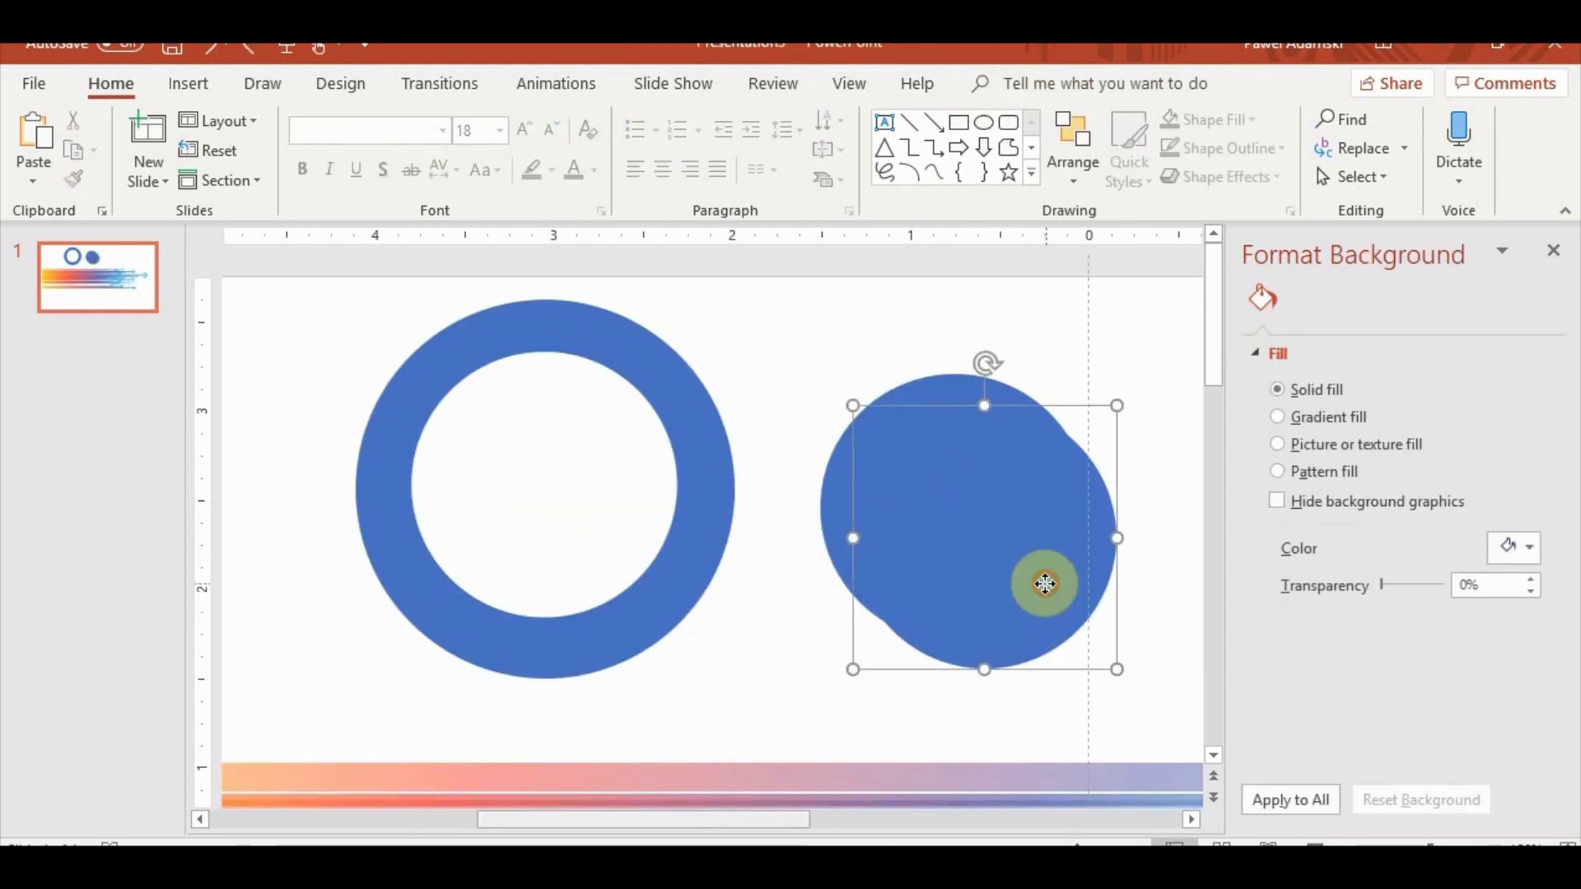
pyautogui.hotkey('ctrl', 'shift', 'Down')
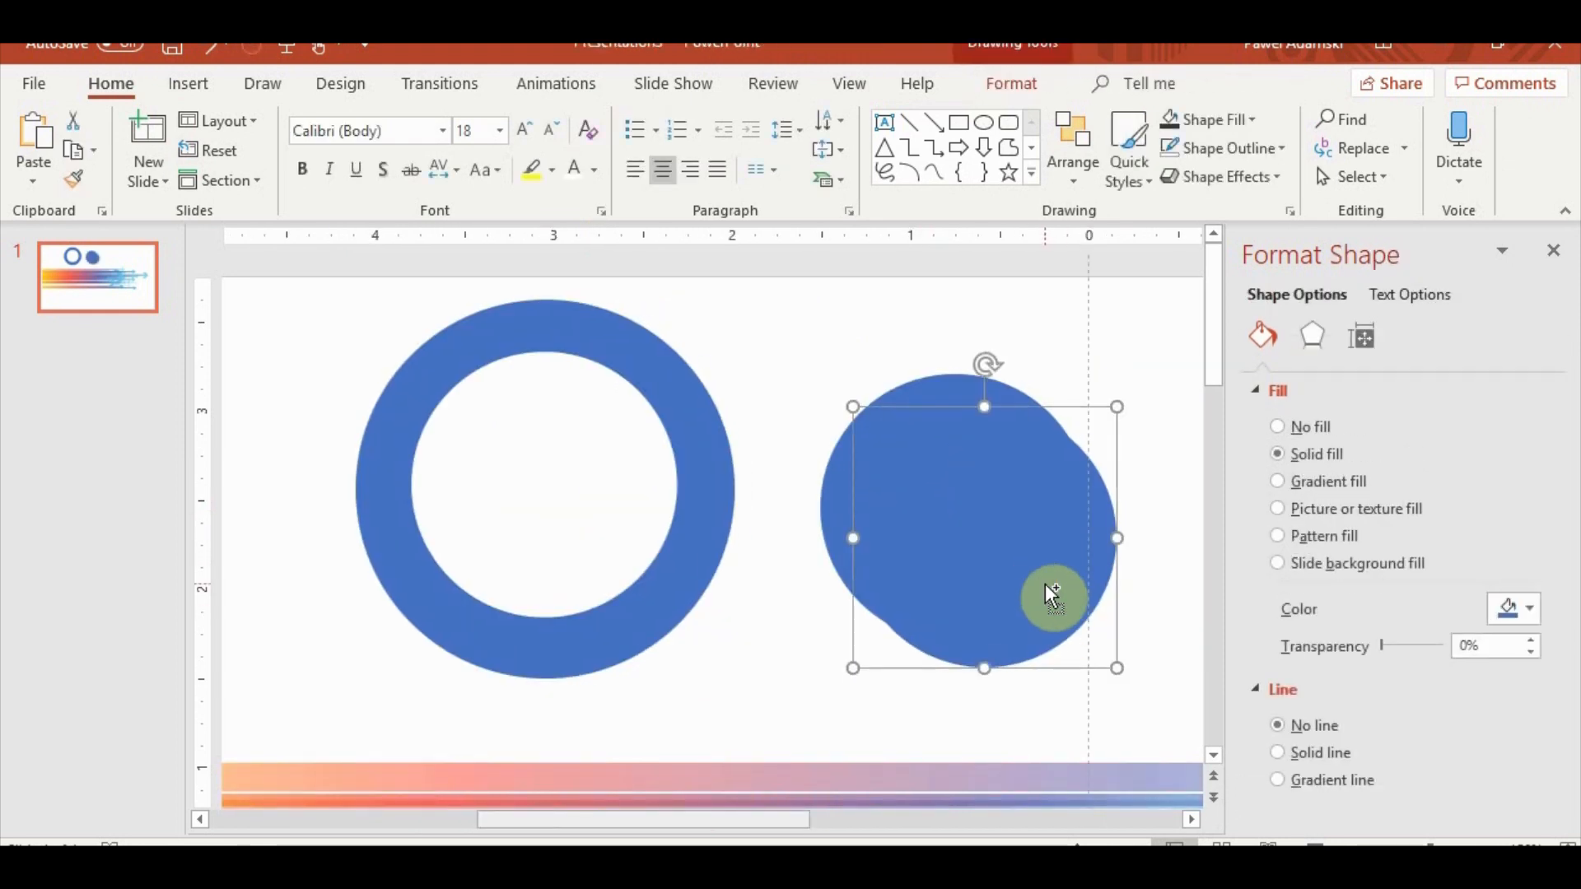
pyautogui.hotkey('ctrl', 'shift', 'Left')
pyautogui.hotkey('ctrl', 'shift', 'Down')
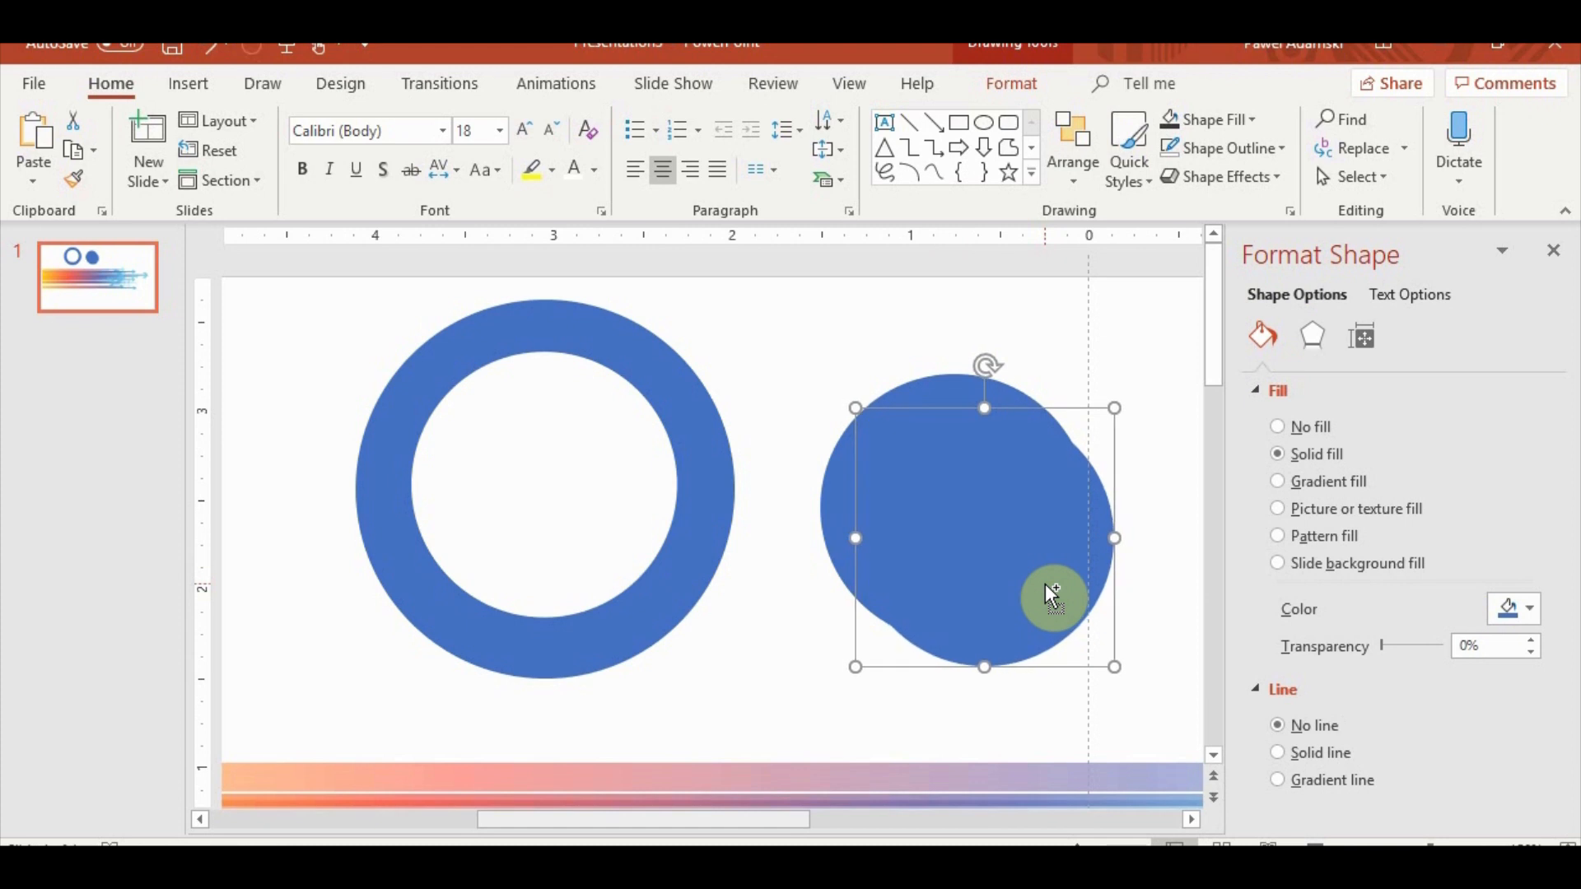
pyautogui.moveTo(1010, 555); pyautogui.dragTo(975, 527)
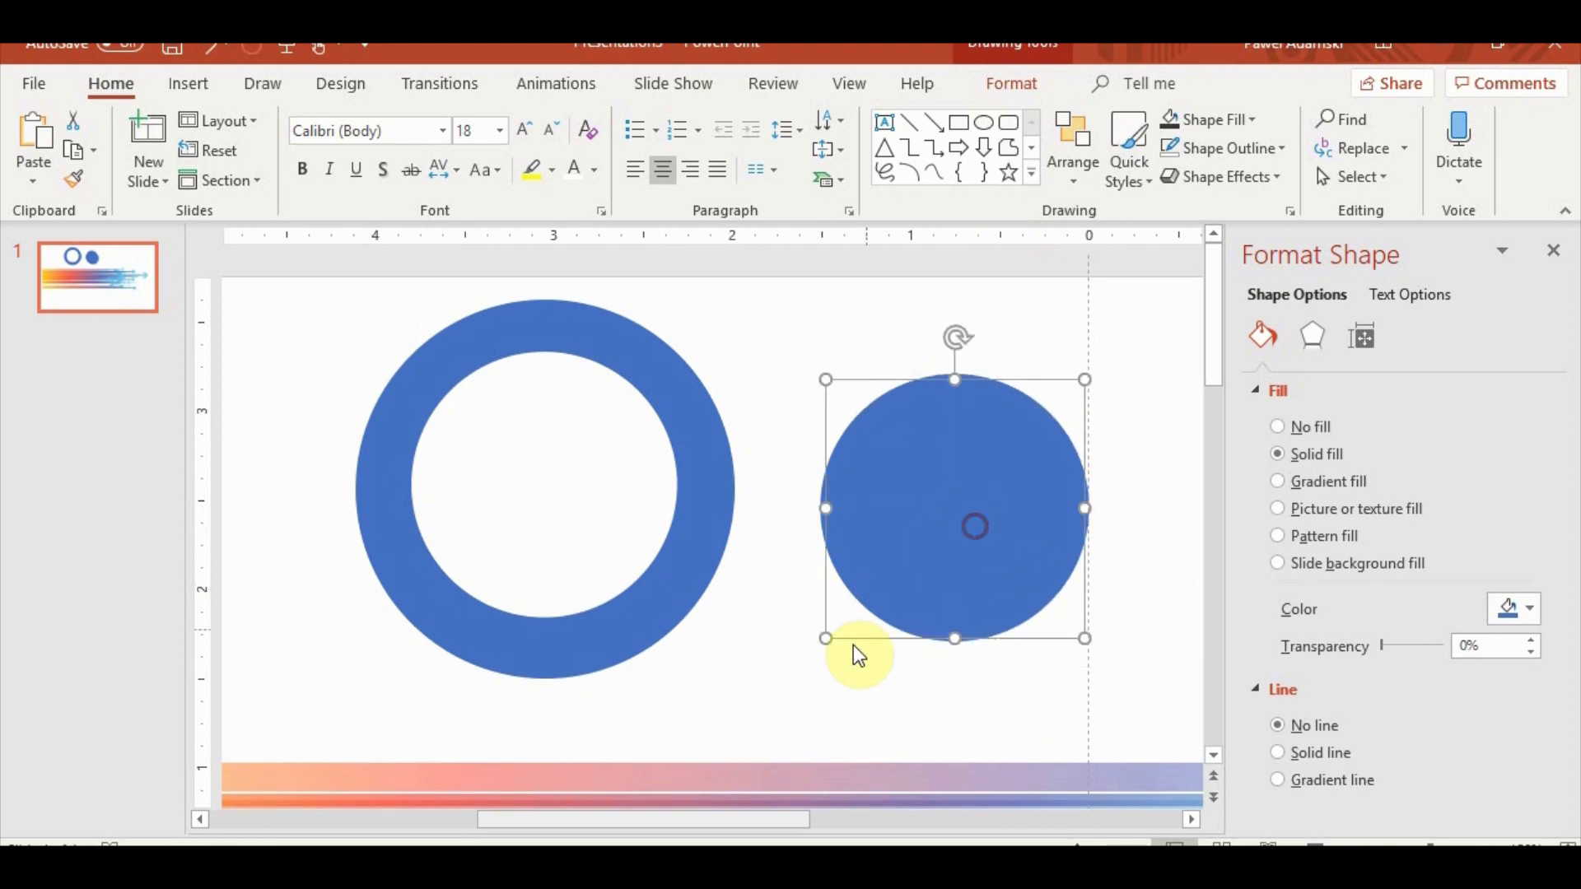
# Step: Subtract the smaller circle from the larger one and move the resulting thin ring into the thick ring's opening
pyautogui.click(870, 616)
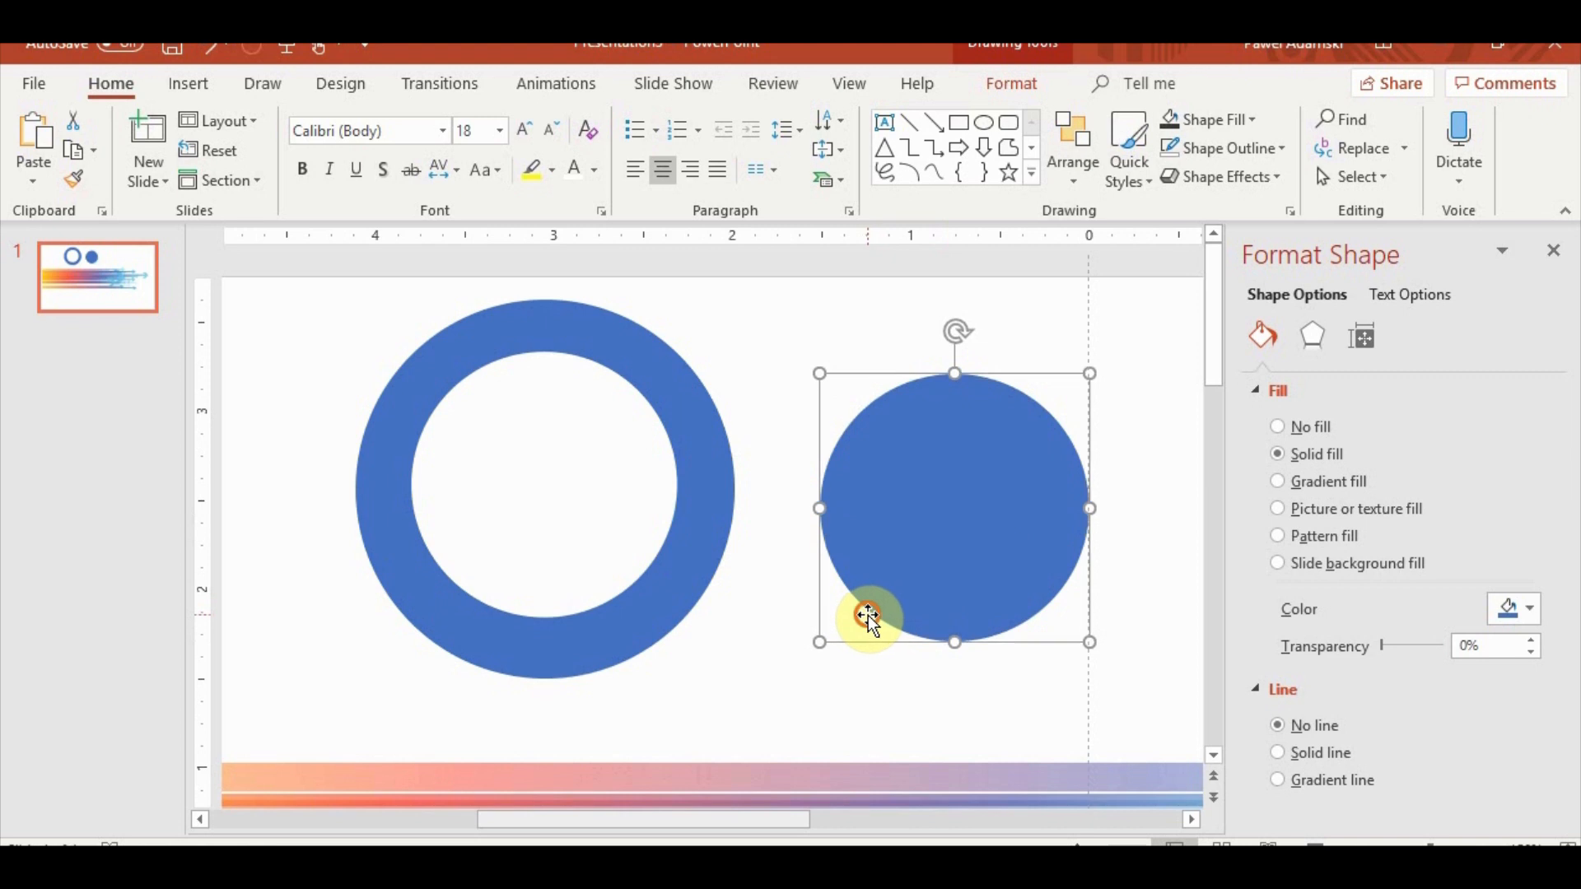
pyautogui.keyDown('shift'); pyautogui.click(956, 568); pyautogui.keyUp('shift')
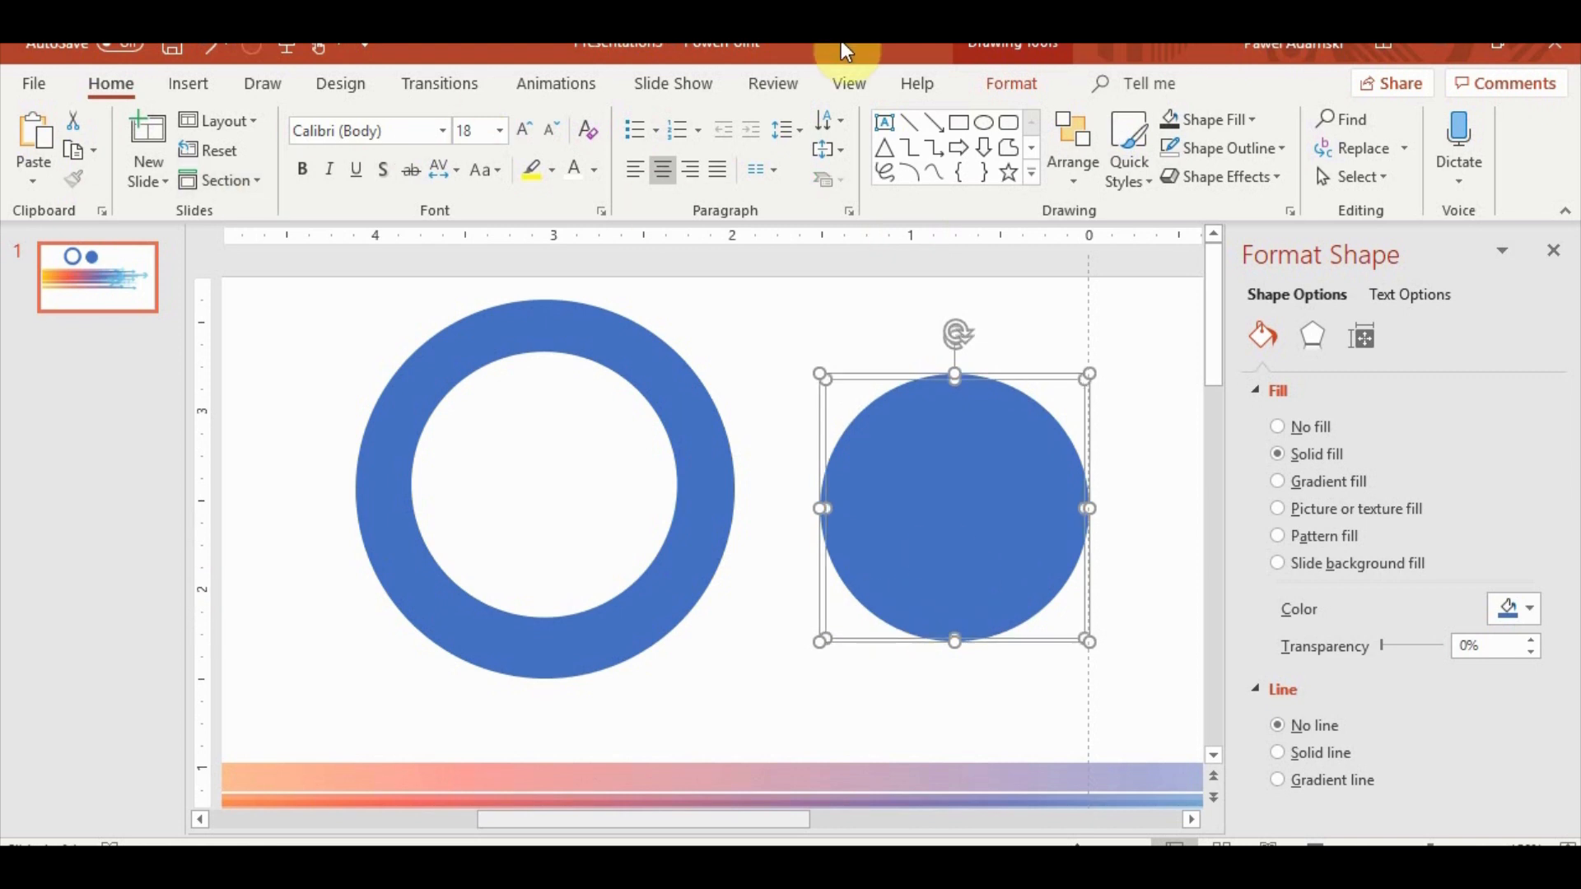
pyautogui.click(993, 83)
pyautogui.click(274, 181)
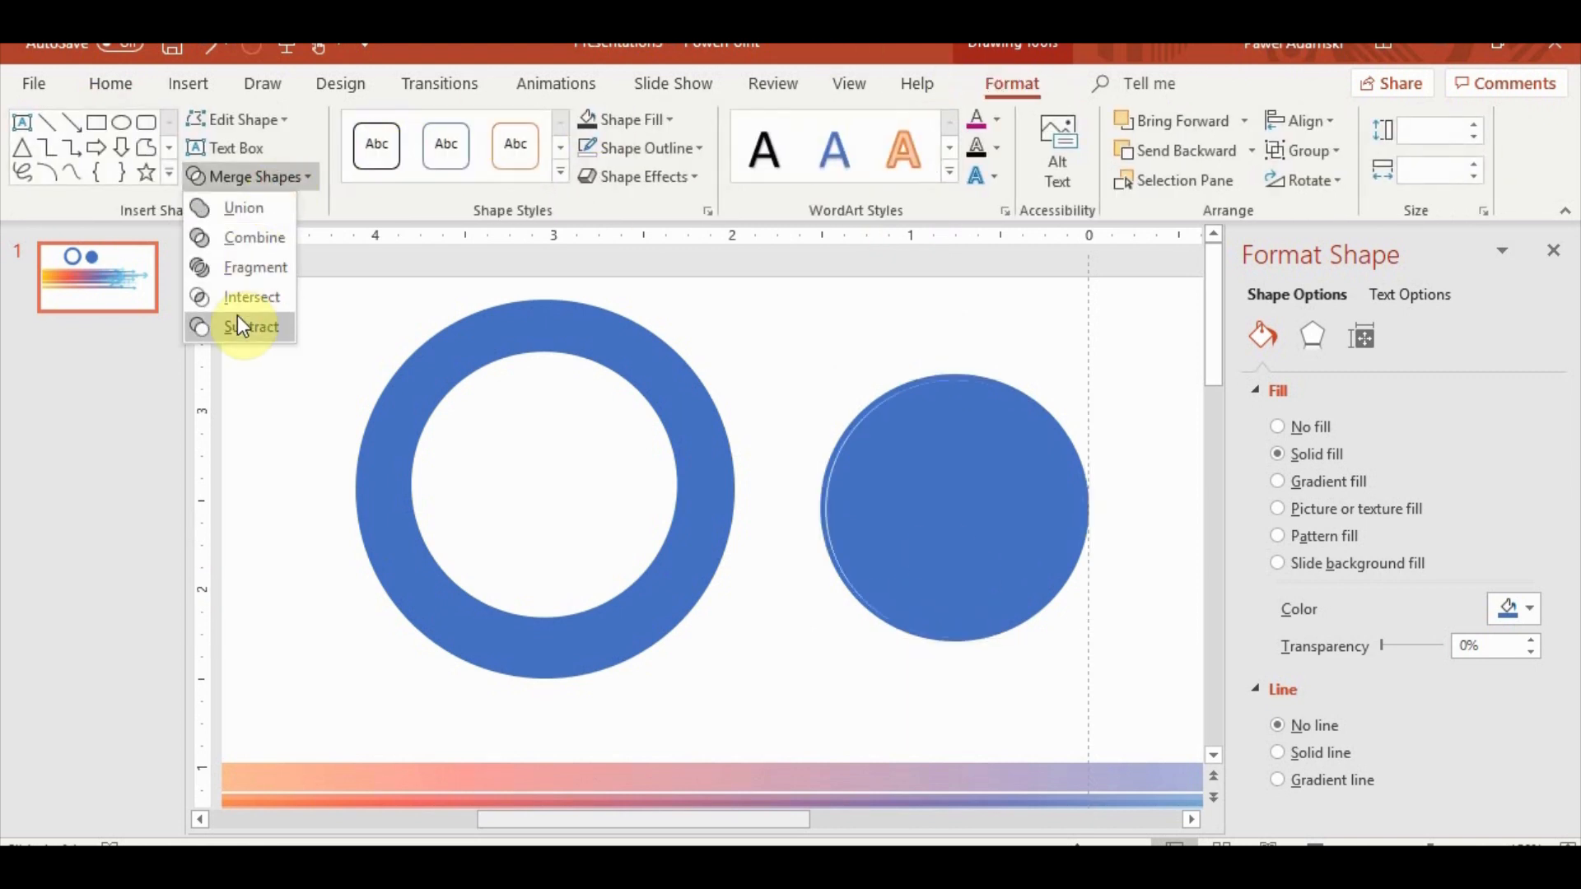
pyautogui.click(248, 323)
pyautogui.click(1029, 402)
pyautogui.moveTo(1006, 388); pyautogui.dragTo(599, 367)
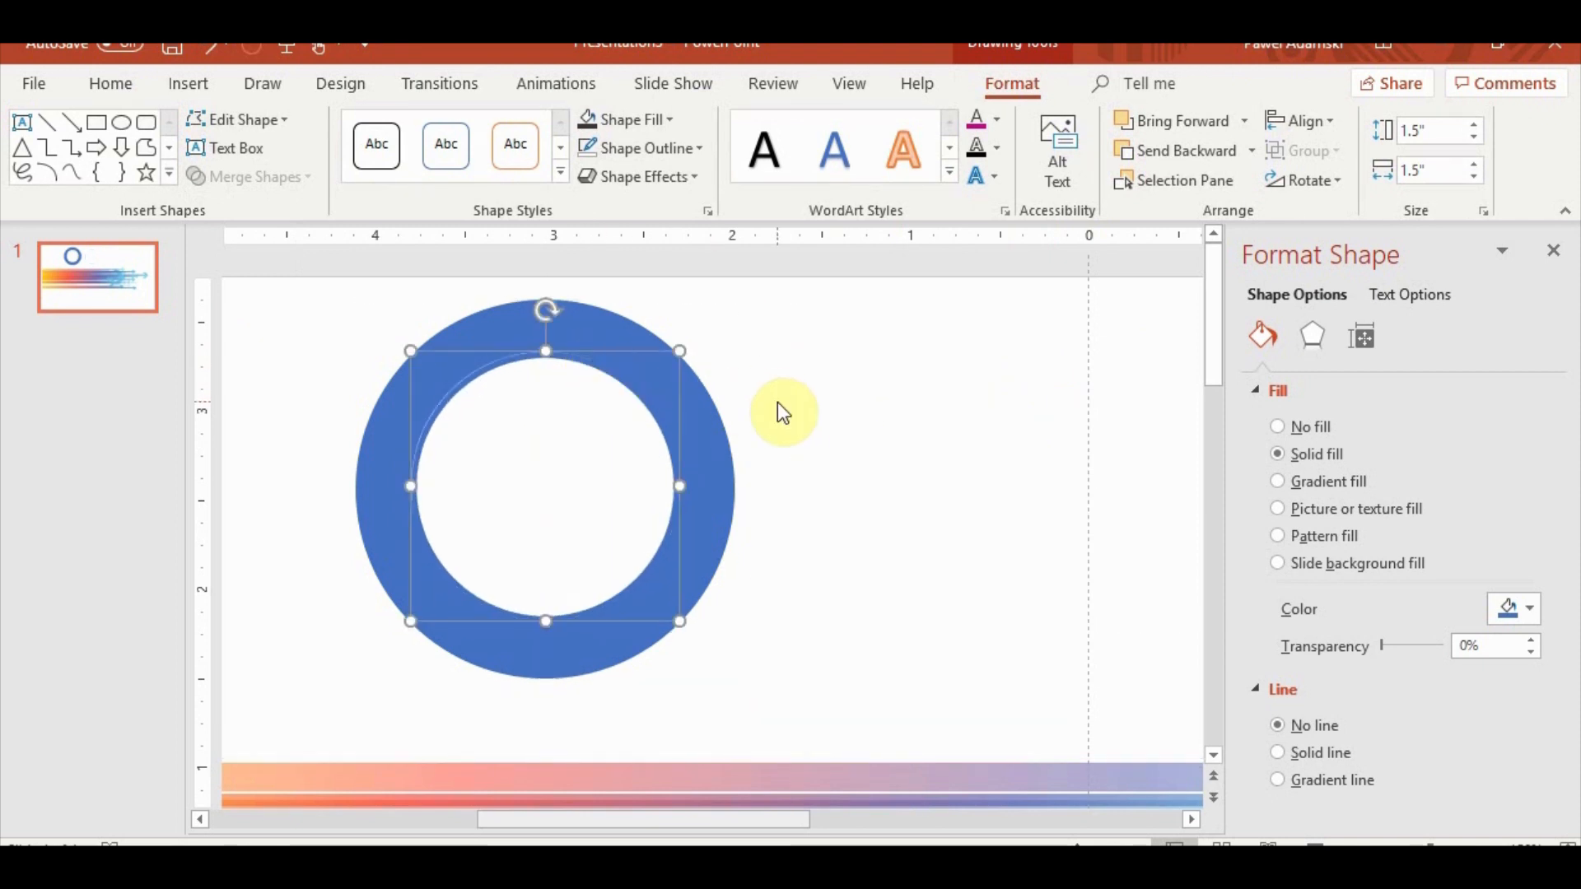
# Step: Nudge the thin ring slightly upward and enlarge it to 1.52 by 1.52 inches inside the thick ring
pyautogui.hotkey('ctrl', 'Up')
pyautogui.hotkey('ctrl', 'Up')
pyautogui.hotkey('ctrl', 'Down')
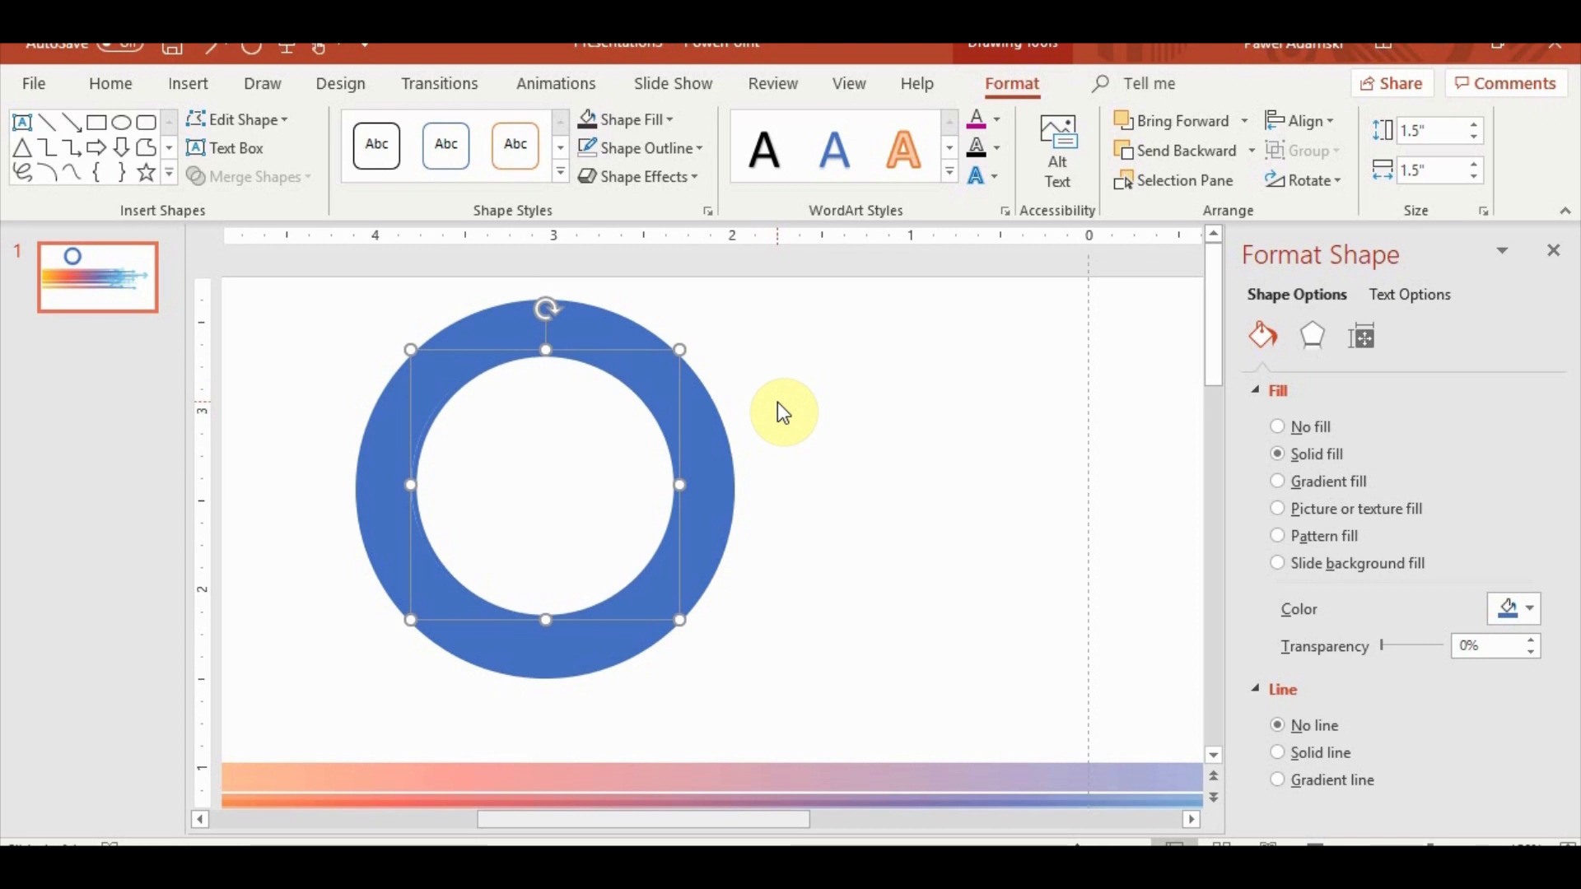
pyautogui.hotkey('ctrl', 'shift', 'Up')
pyautogui.hotkey('ctrl', 'shift', 'Left')
pyautogui.hotkey('ctrl', 'shift', 'Right')
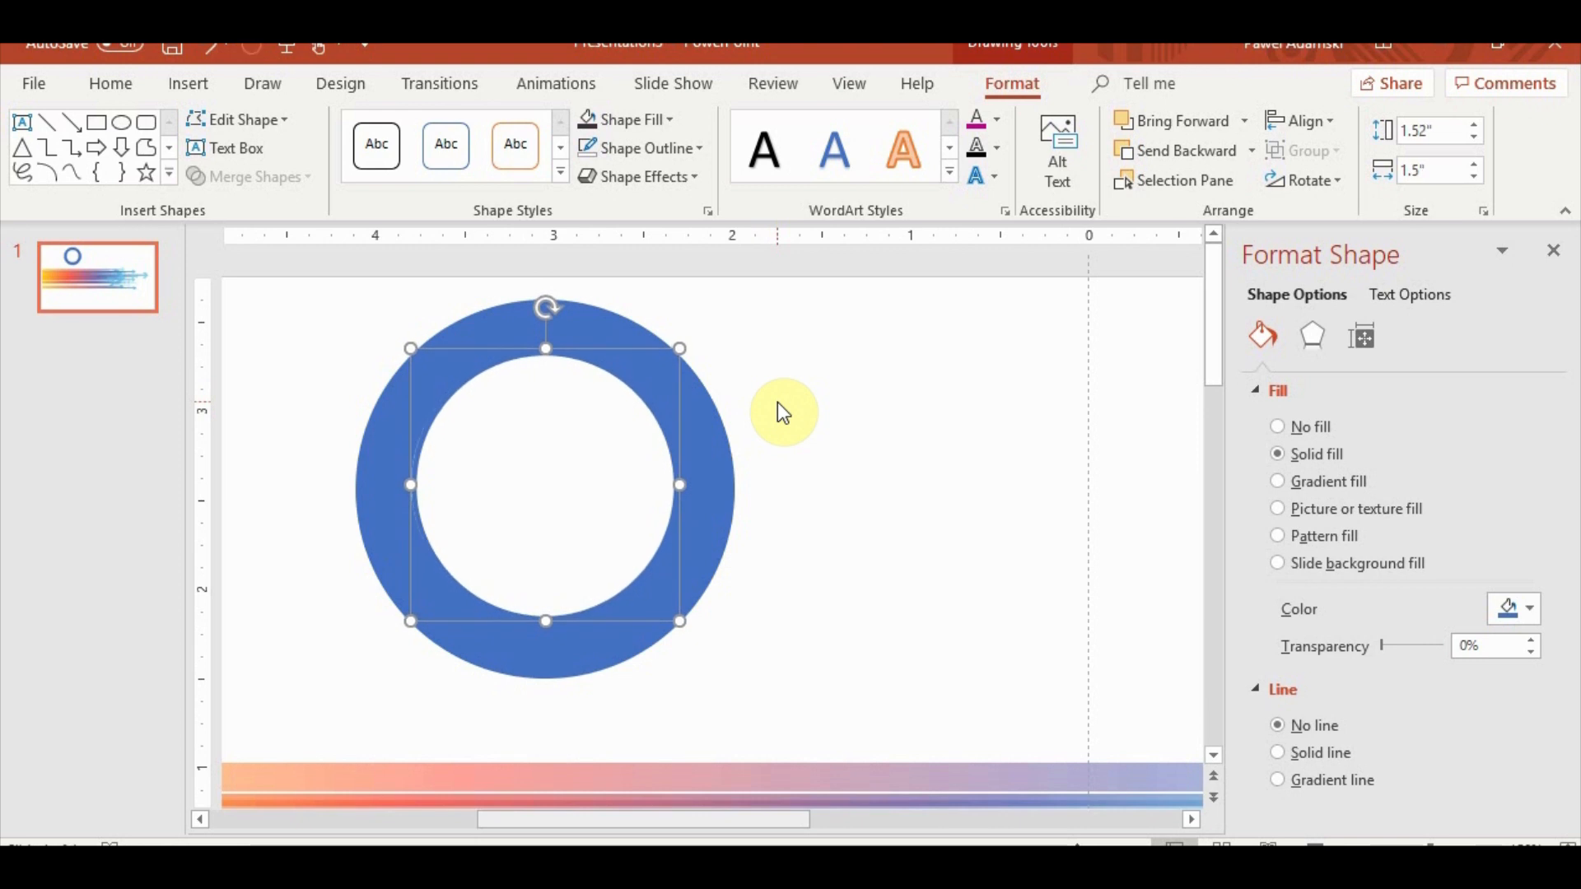
pyautogui.hotkey('ctrl', 'shift', 'Right')
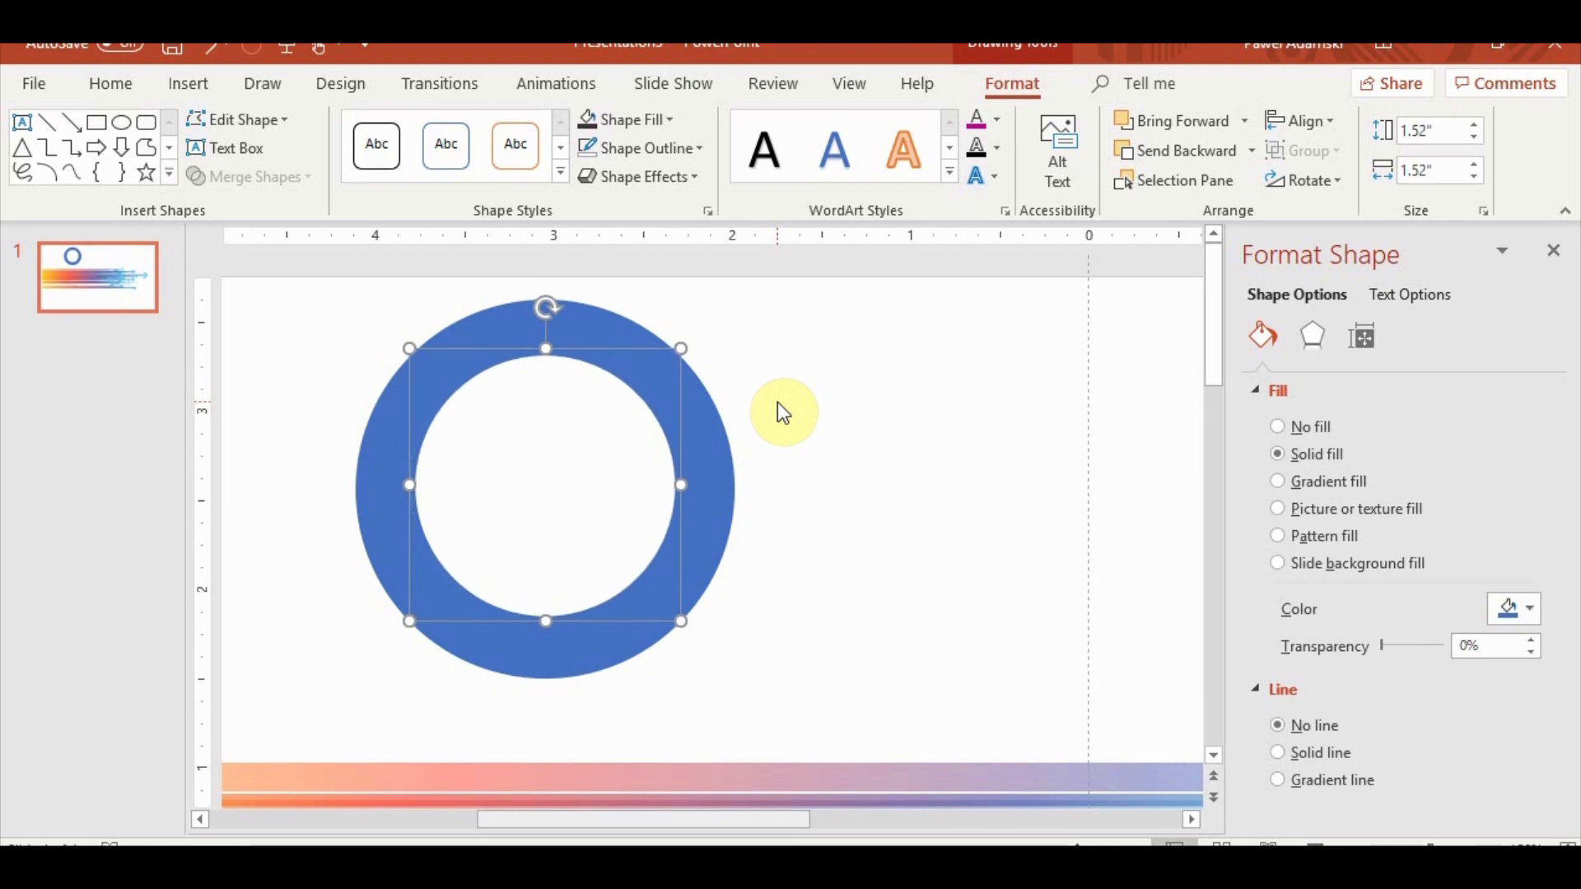
pyautogui.keyDown('shift'); pyautogui.click(583, 317); pyautogui.keyUp('shift')
pyautogui.click(936, 364)
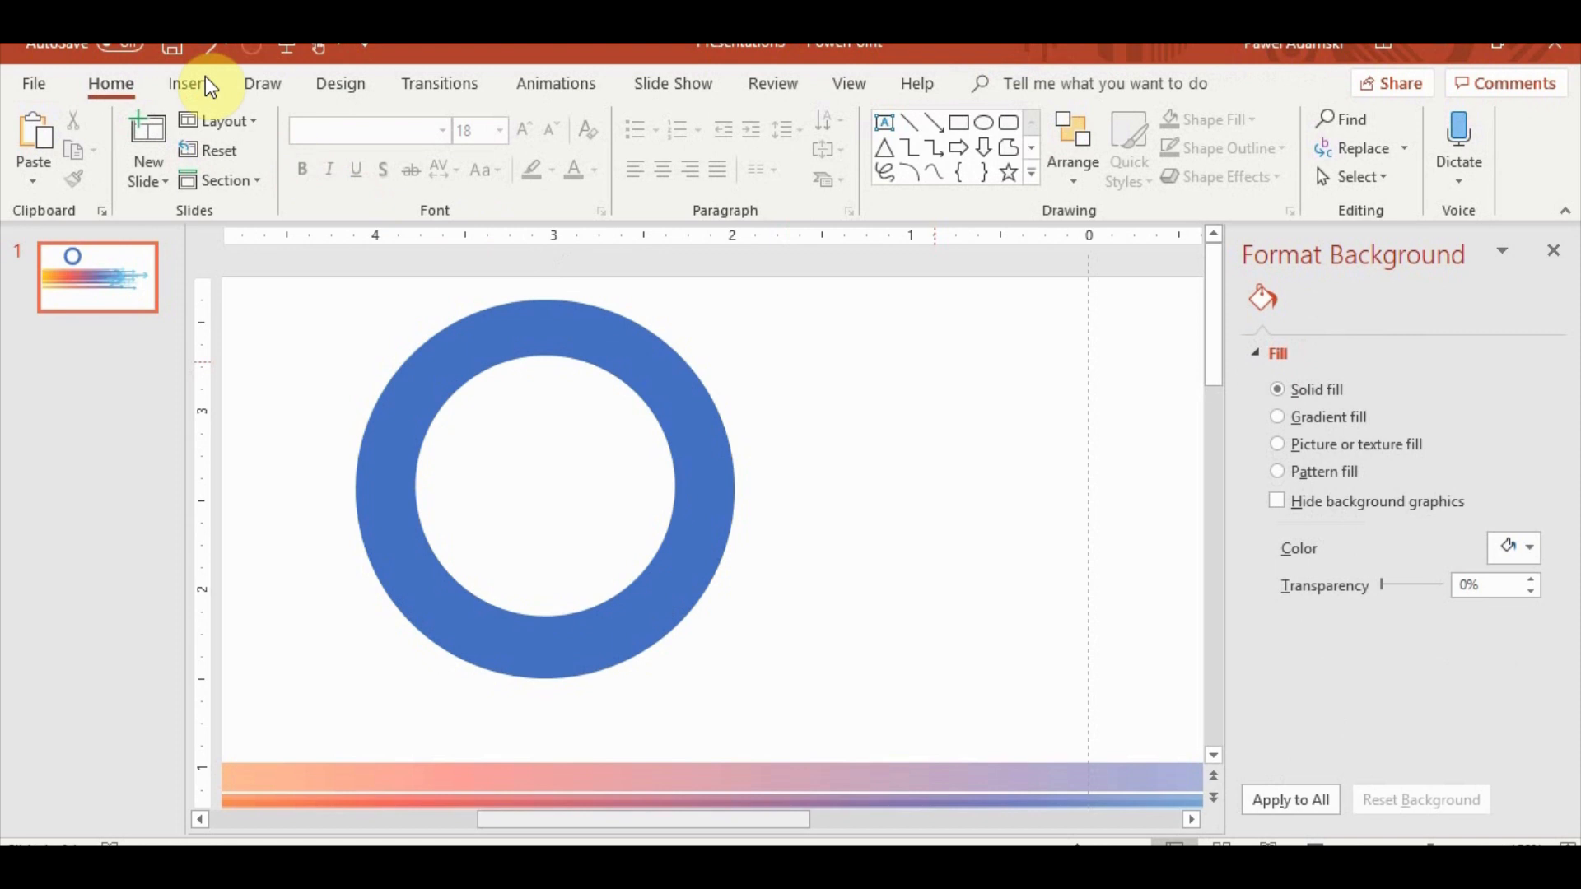
# Step: Insert a circle about 1.57 inches in diameter and move it over the ring's opening
pyautogui.click(186, 88)
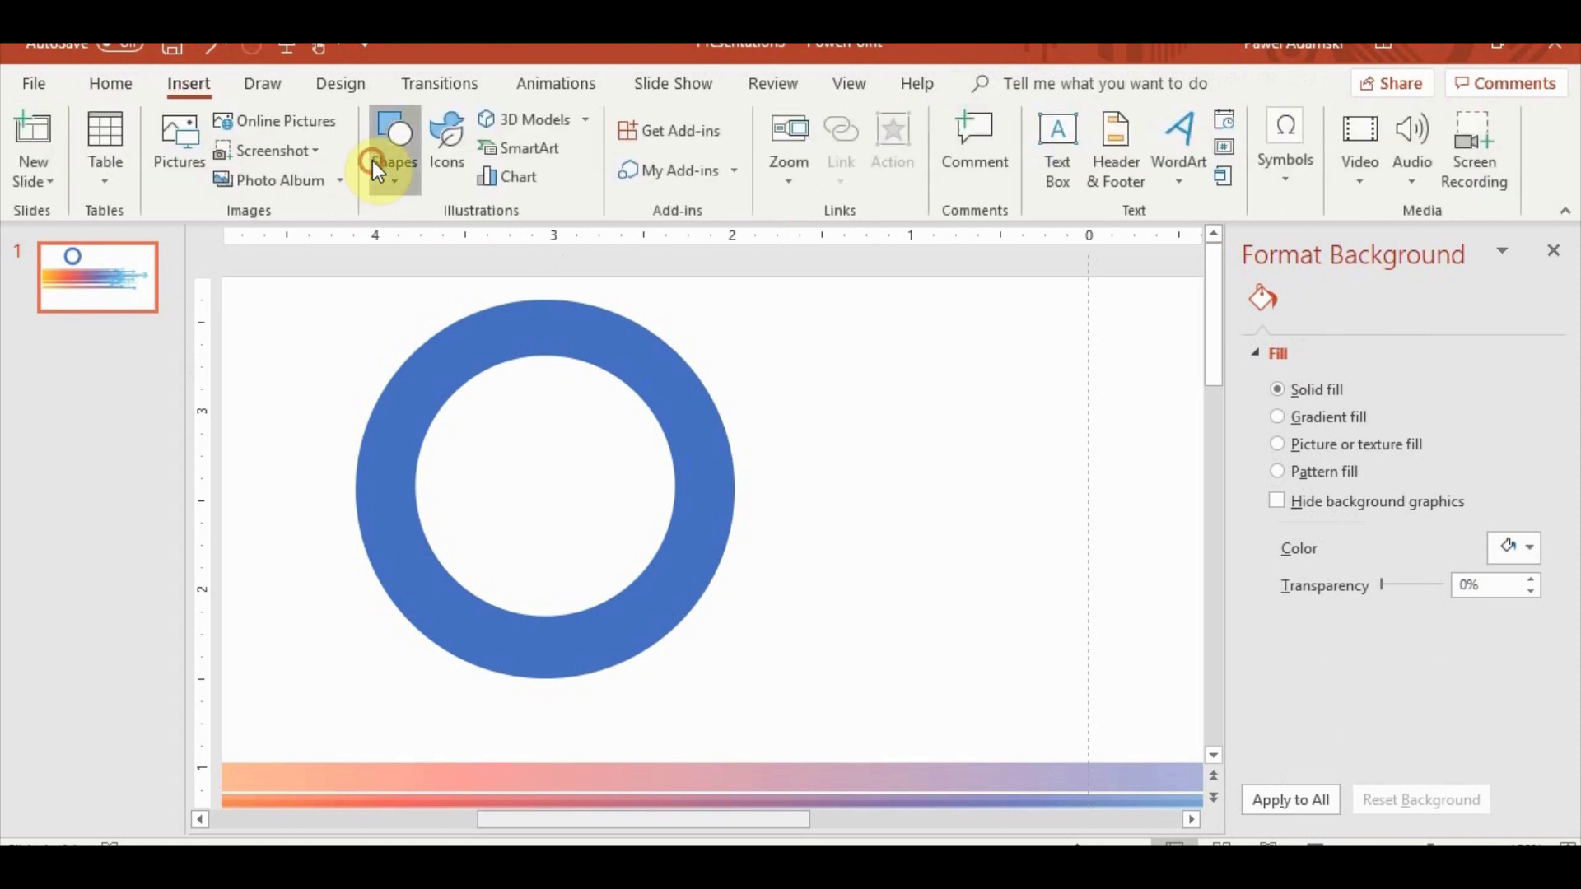
pyautogui.click(375, 161)
pyautogui.click(483, 238)
pyautogui.moveTo(828, 359); pyautogui.dragTo(1107, 610)
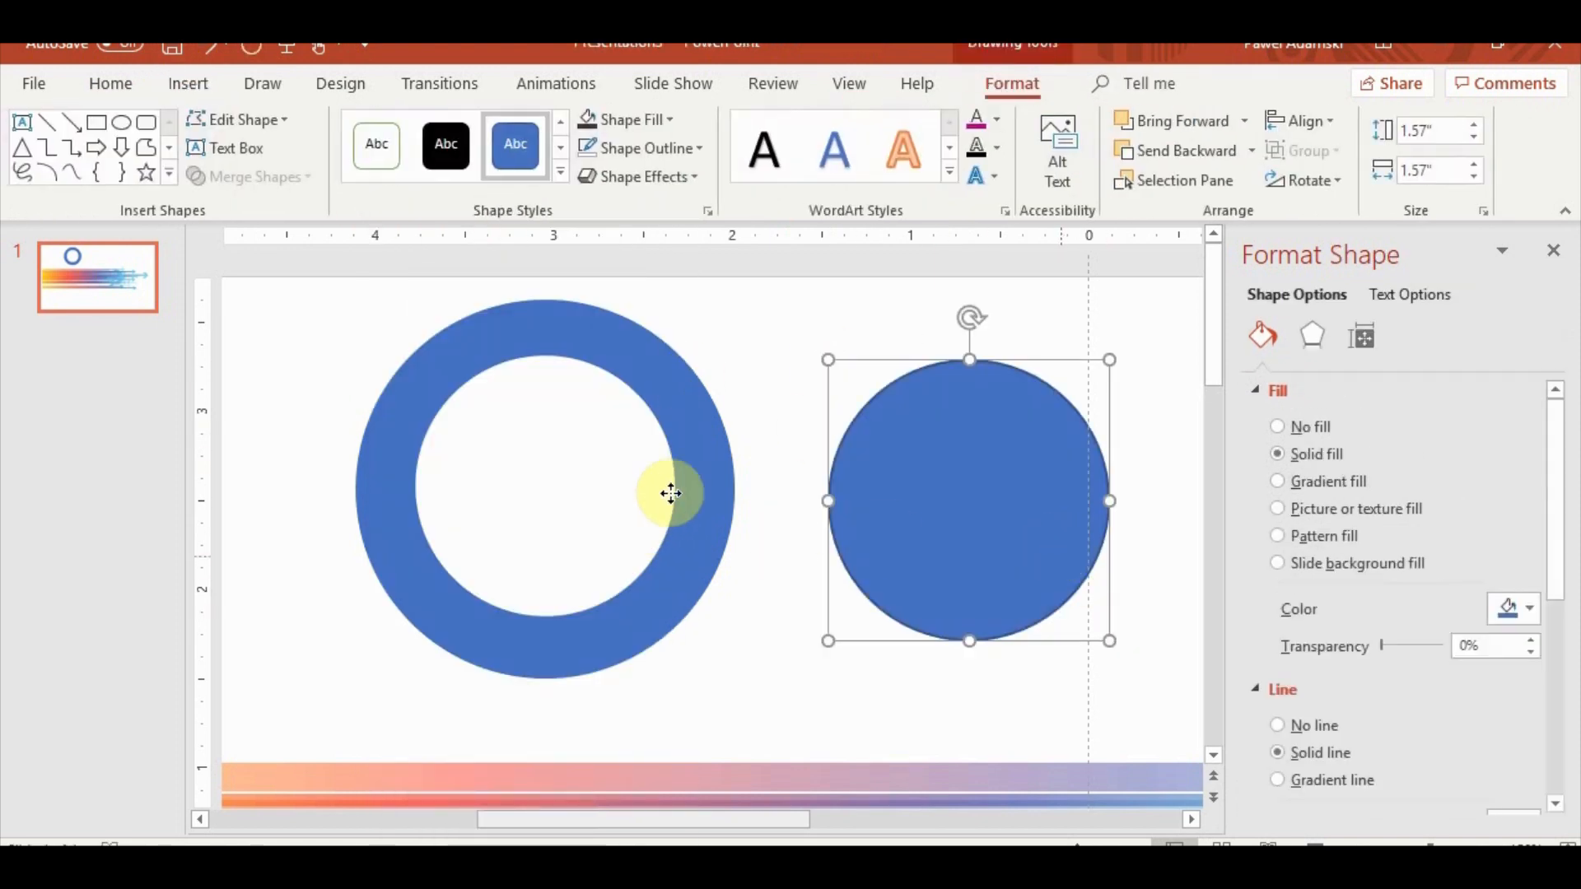
pyautogui.moveTo(1031, 549); pyautogui.dragTo(628, 522)
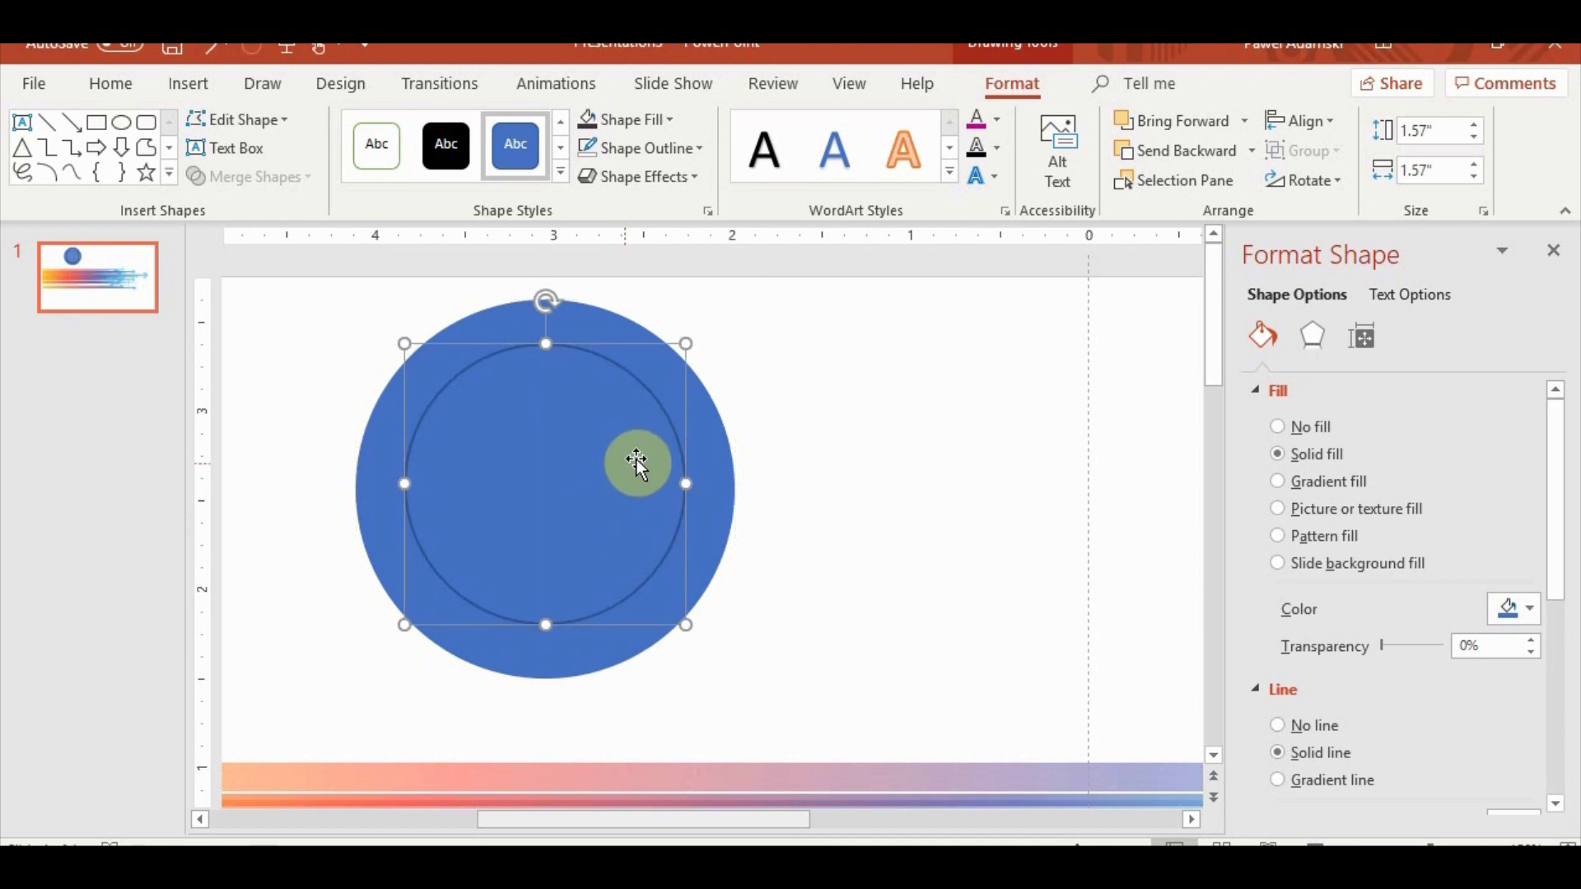
# Step: Resize the new circle to 1.48 by 1.48 inches and centre it in the ring's opening
pyautogui.hotkey('ctrl', 'shift', 'Down')
pyautogui.hotkey('ctrl', 'shift', 'Left')
pyautogui.hotkey('ctrl', 'shift', 'Down')
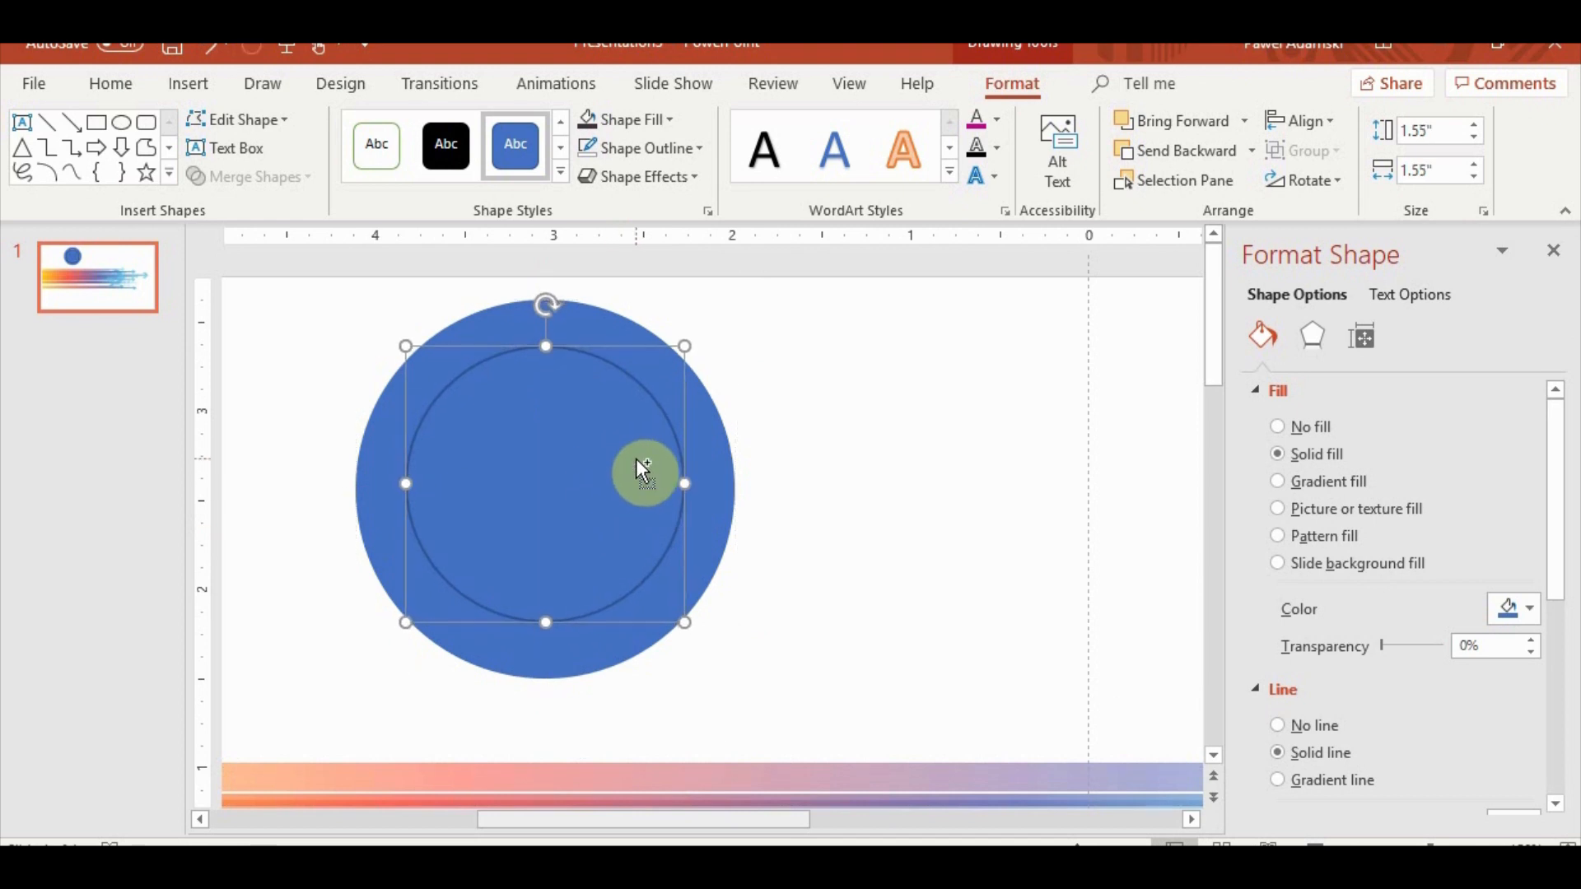
pyautogui.hotkey('ctrl', 'shift', 'Left')
pyautogui.hotkey('ctrl', 'shift', 'Down')
pyautogui.hotkey('ctrl', 'shift', 'Left')
pyautogui.hotkey('ctrl', 'shift', 'Down')
pyautogui.hotkey('ctrl', 'shift', 'Left')
pyautogui.hotkey('ctrl', 'shift', 'Down')
pyautogui.hotkey('ctrl', 'shift', 'Left')
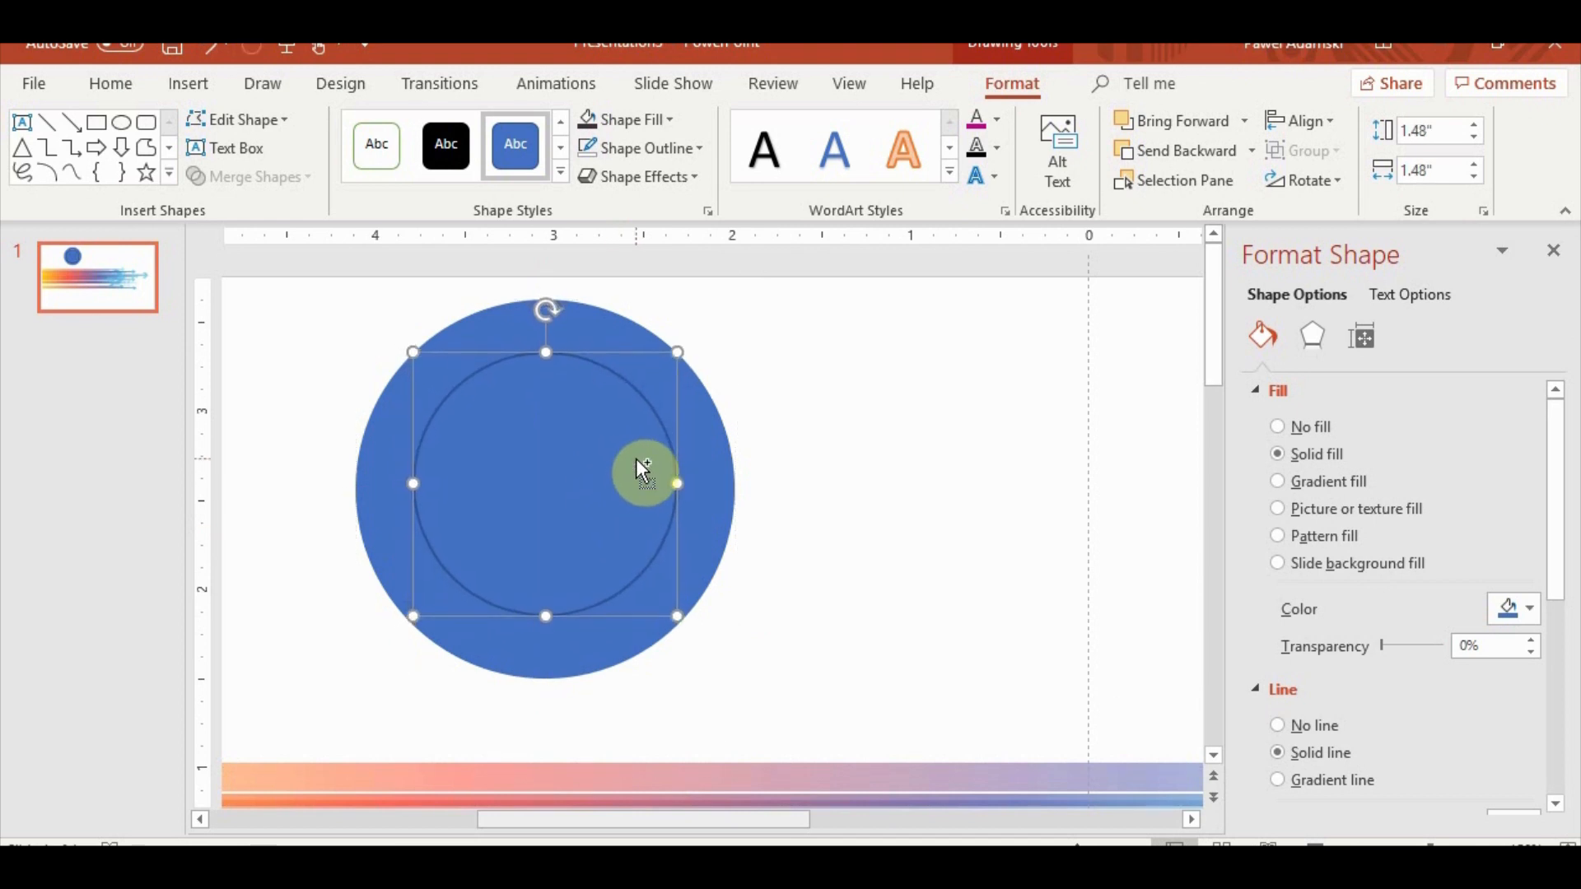
pyautogui.hotkey('ctrl', 'shift', 'Down')
pyautogui.hotkey('ctrl', 'shift', 'Left')
pyautogui.hotkey('ctrl', 'shift', 'Down')
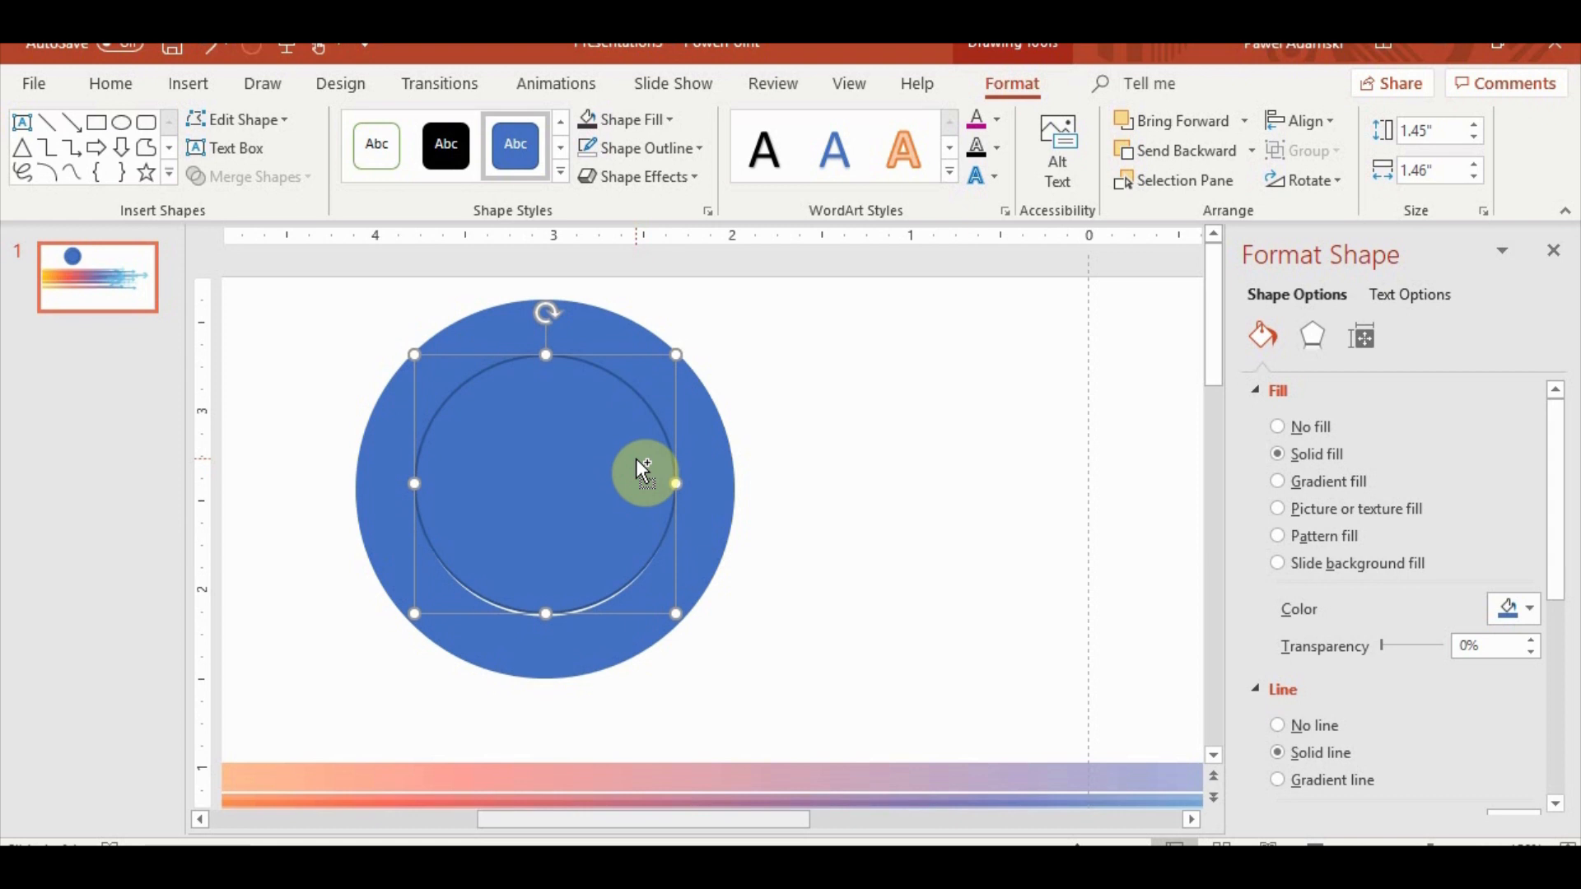
pyautogui.hotkey('ctrl', 'shift', 'Left')
pyautogui.hotkey('ctrl', 'shift', 'Up')
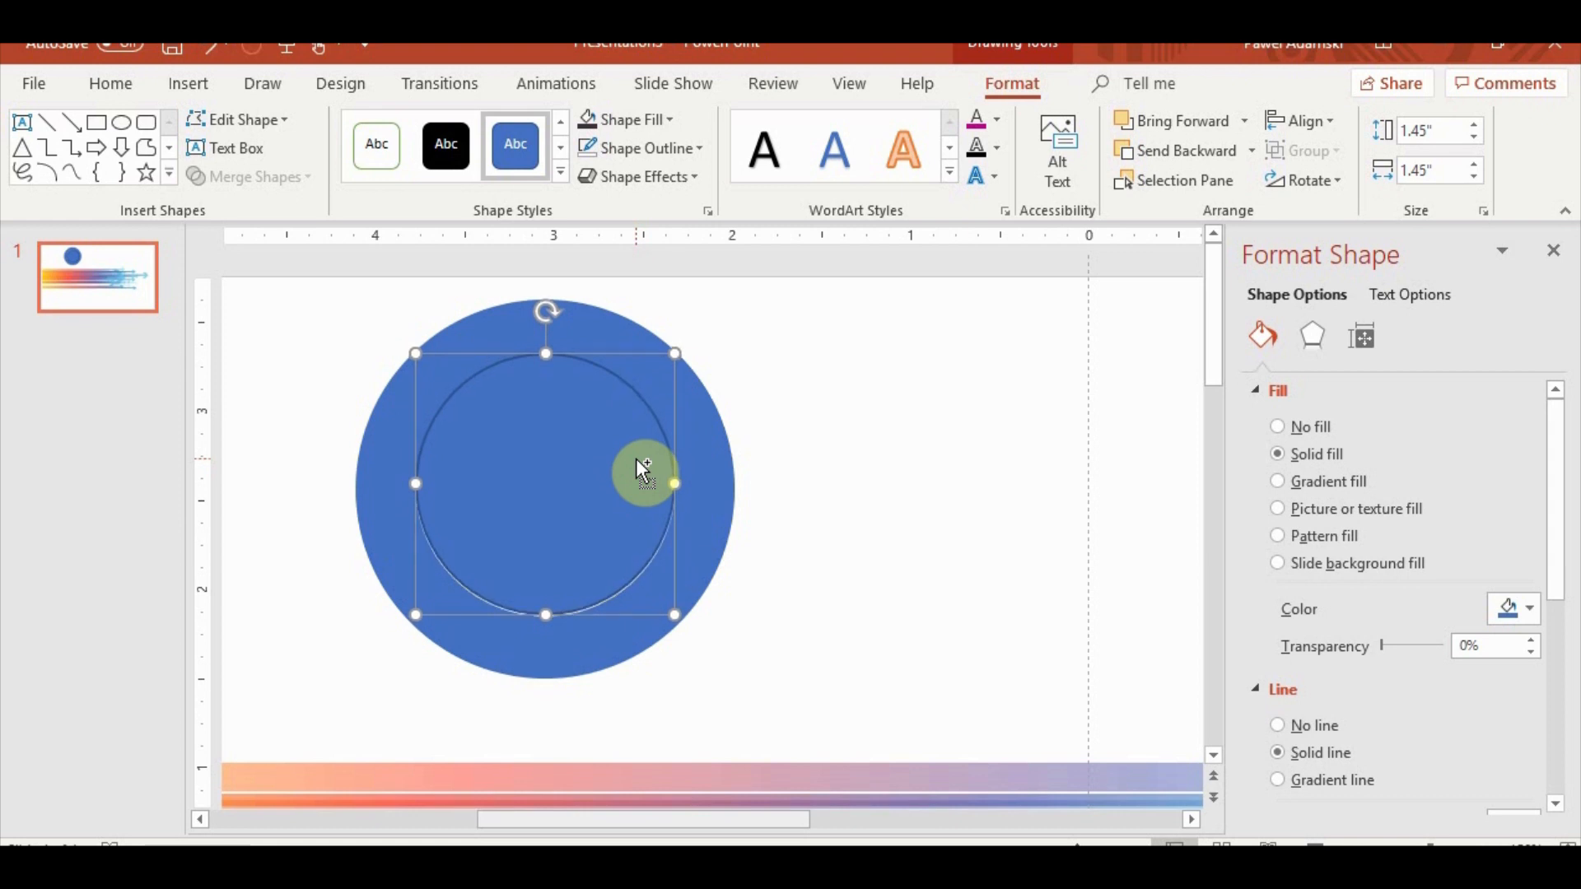
pyautogui.hotkey('ctrl', 'shift', 'Right')
pyautogui.hotkey('ctrl', 'shift', 'Up')
pyautogui.hotkey('ctrl', 'shift', 'Up')
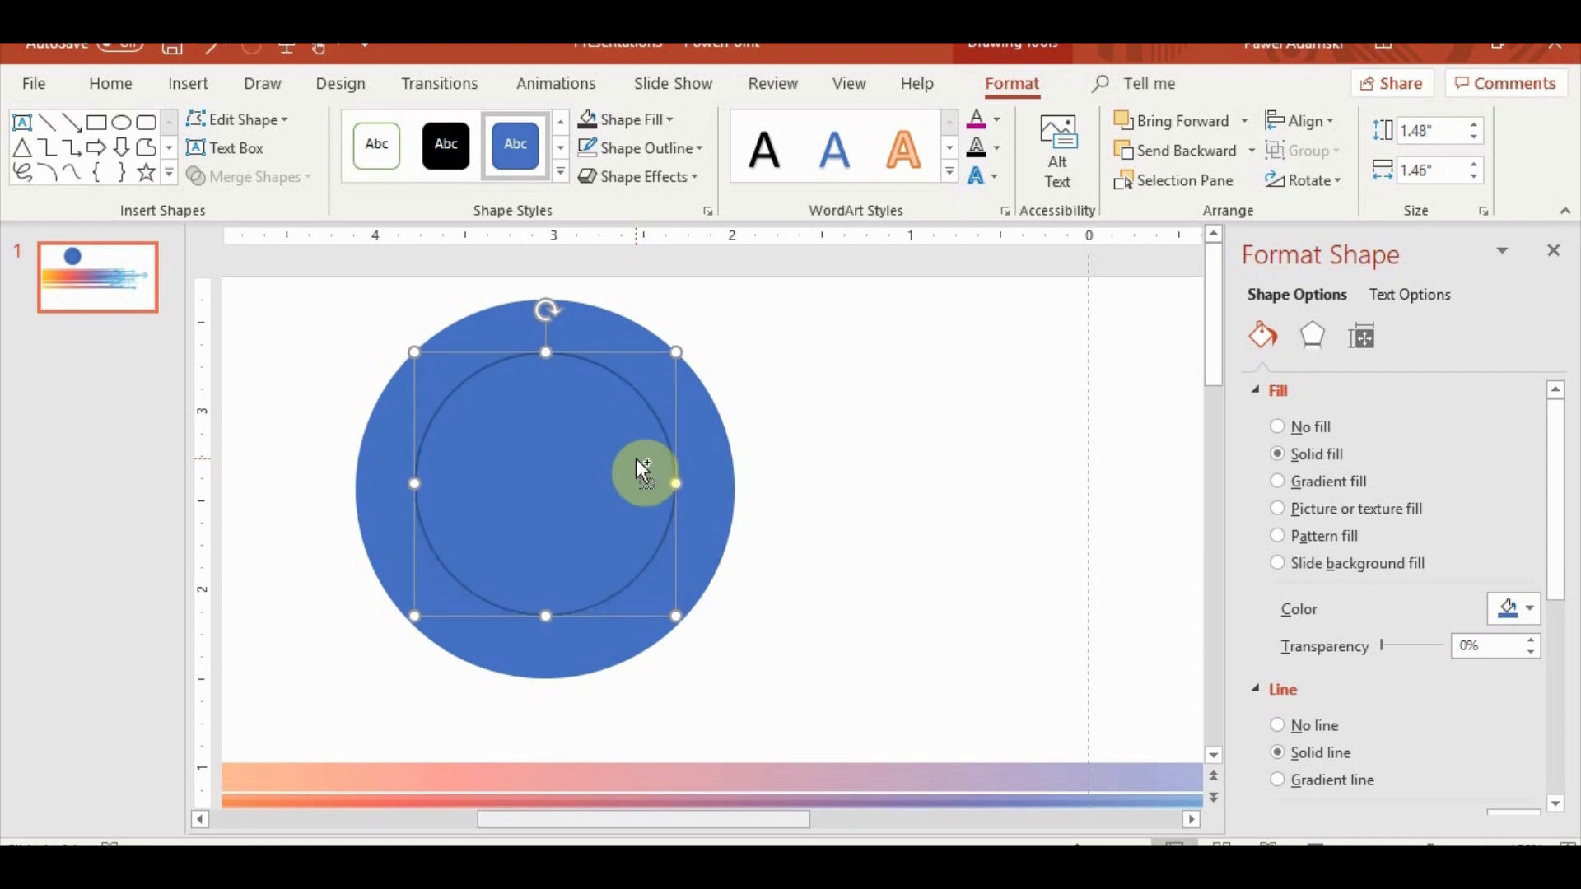
pyautogui.hotkey('ctrl', 'shift', 'Right')
pyautogui.hotkey('ctrl', 'shift', 'Right')
pyautogui.moveTo(572, 462); pyautogui.dragTo(571, 465)
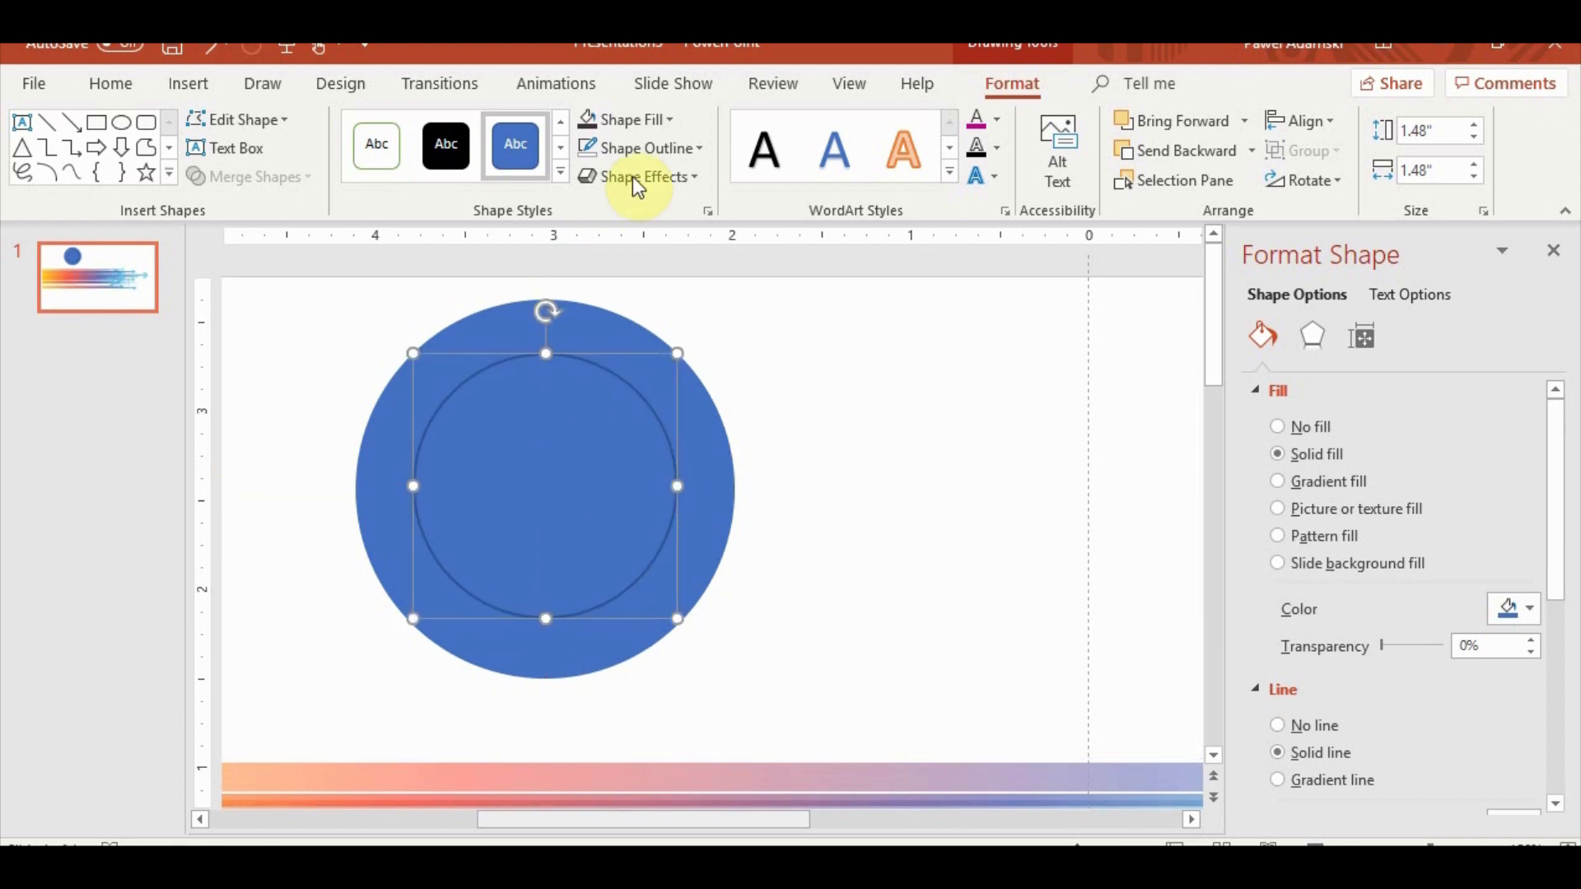
# Step: Remove the inner circle's outline and send it behind the ring
pyautogui.click(587, 149)
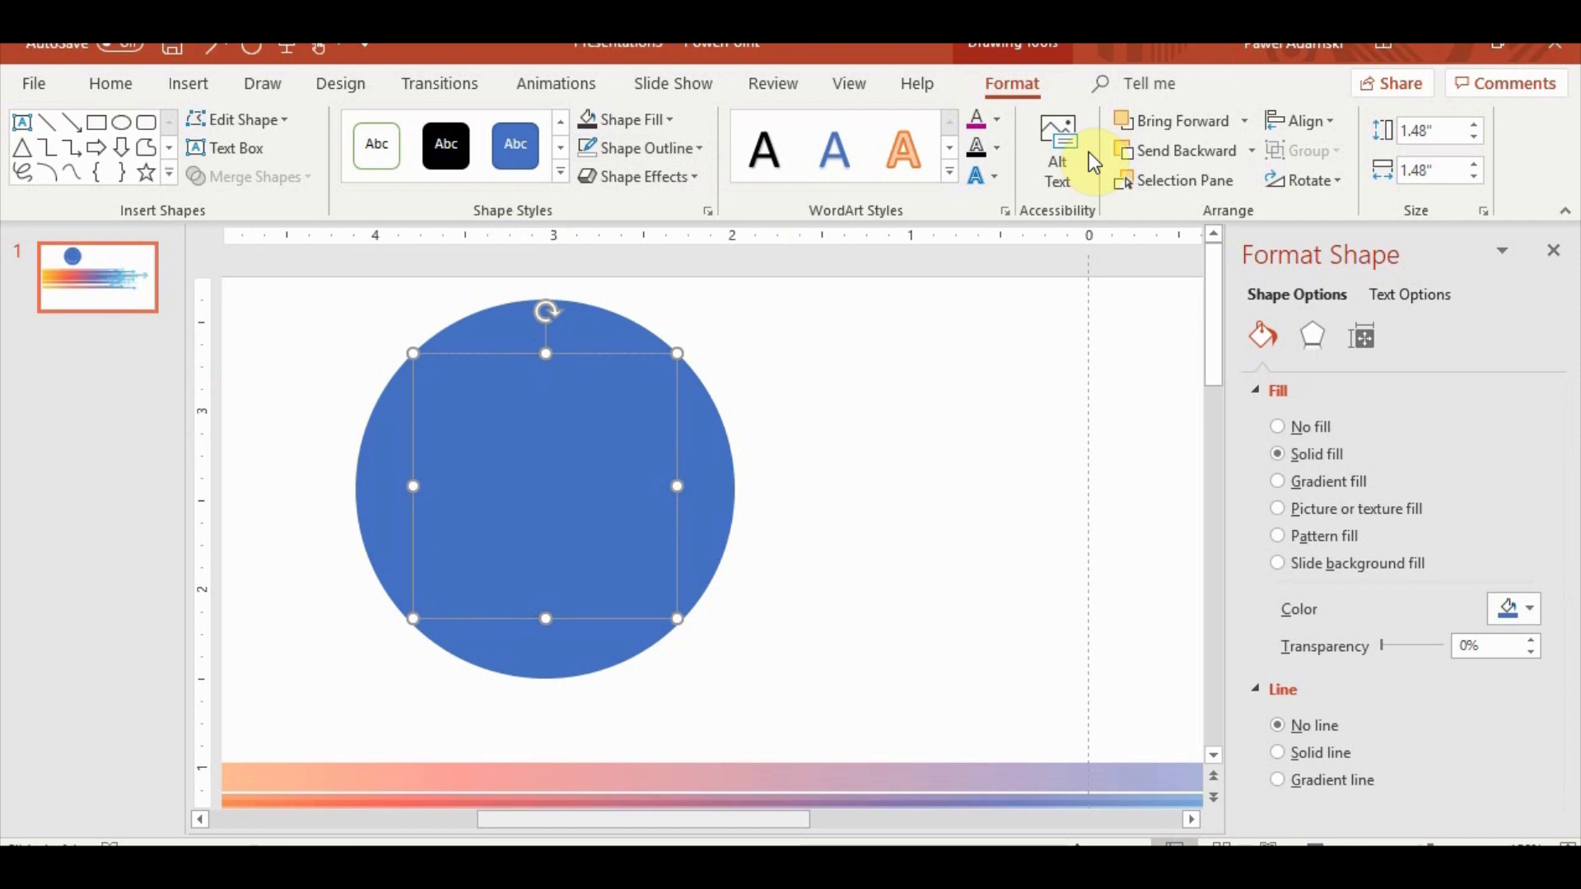
pyautogui.click(1252, 149)
pyautogui.click(1227, 210)
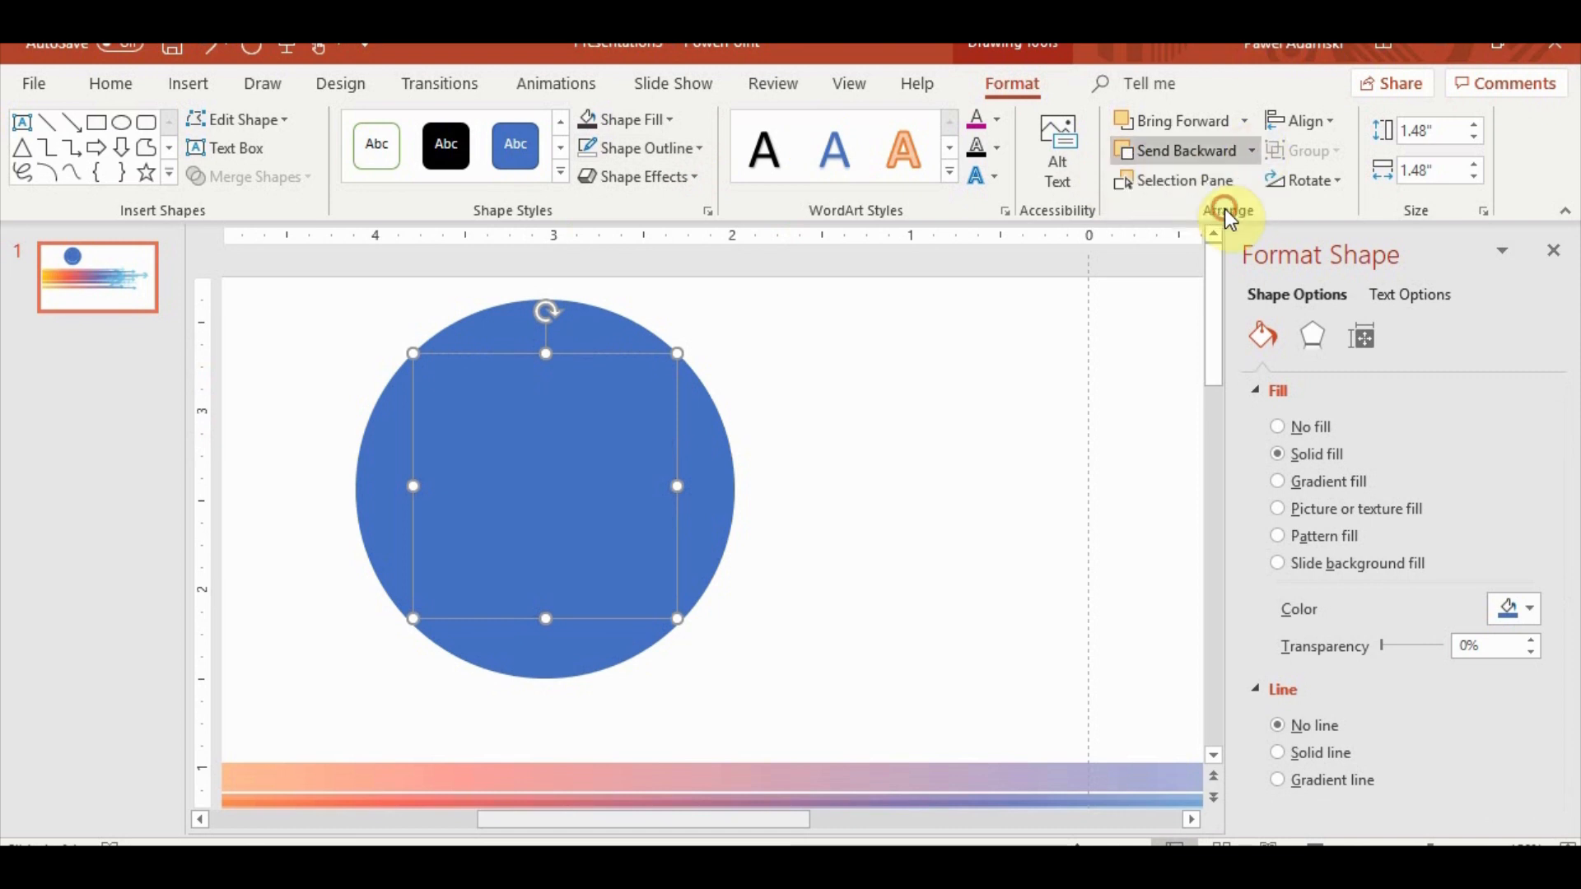
pyautogui.click(943, 504)
# Step: Fill the thick ring with the yellow sampled from the palette strip beside the slide
pyautogui.click(731, 522)
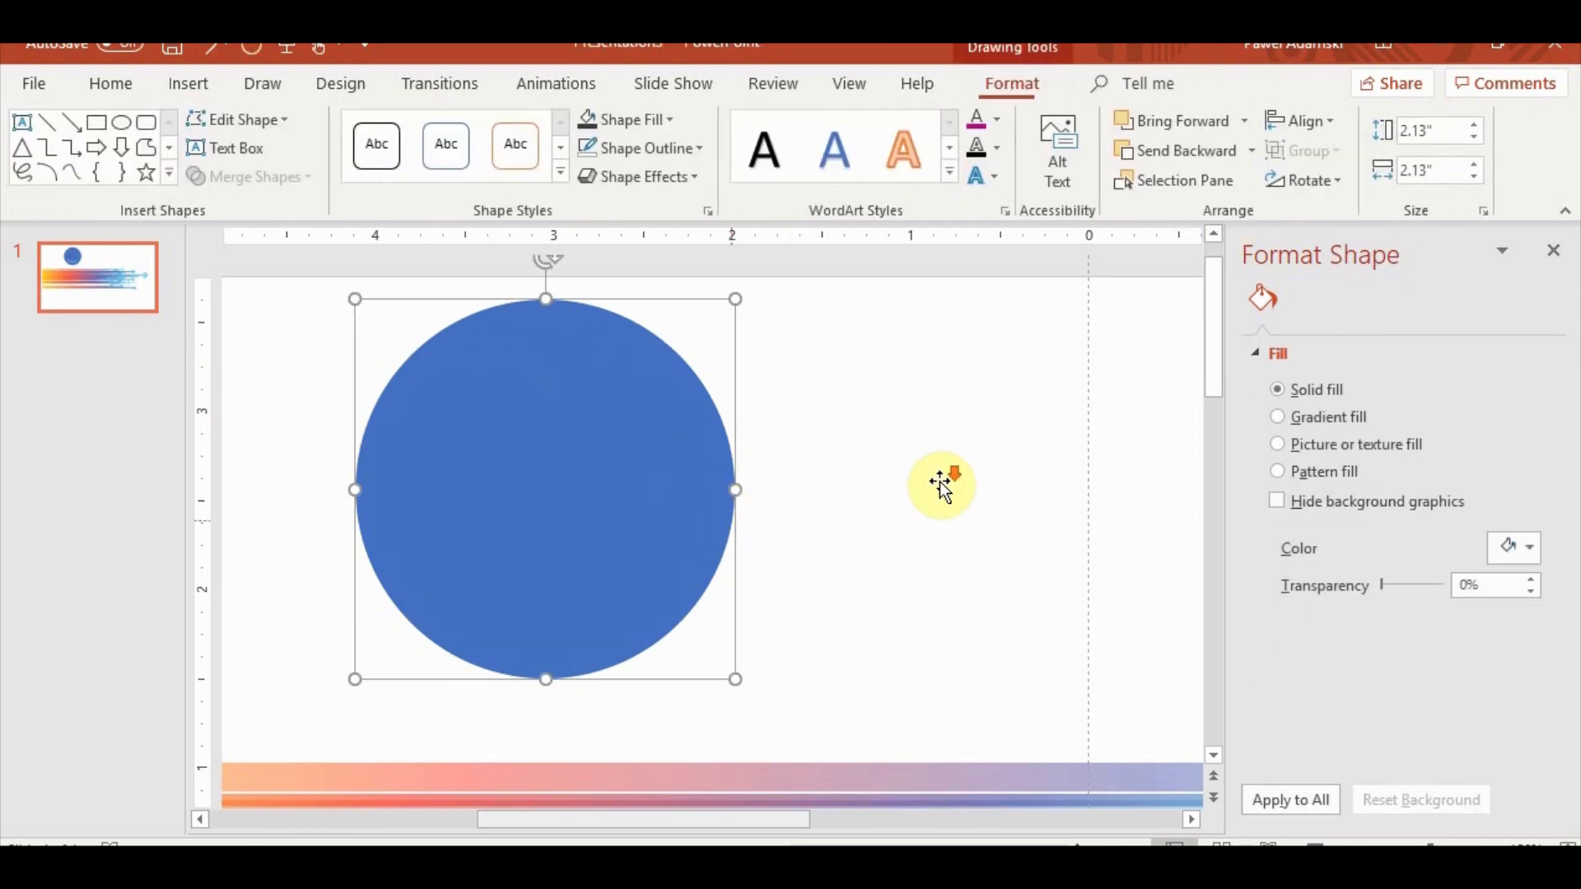
pyautogui.scroll(-2, 926, 510)
pyautogui.scroll(-2, 916, 514)
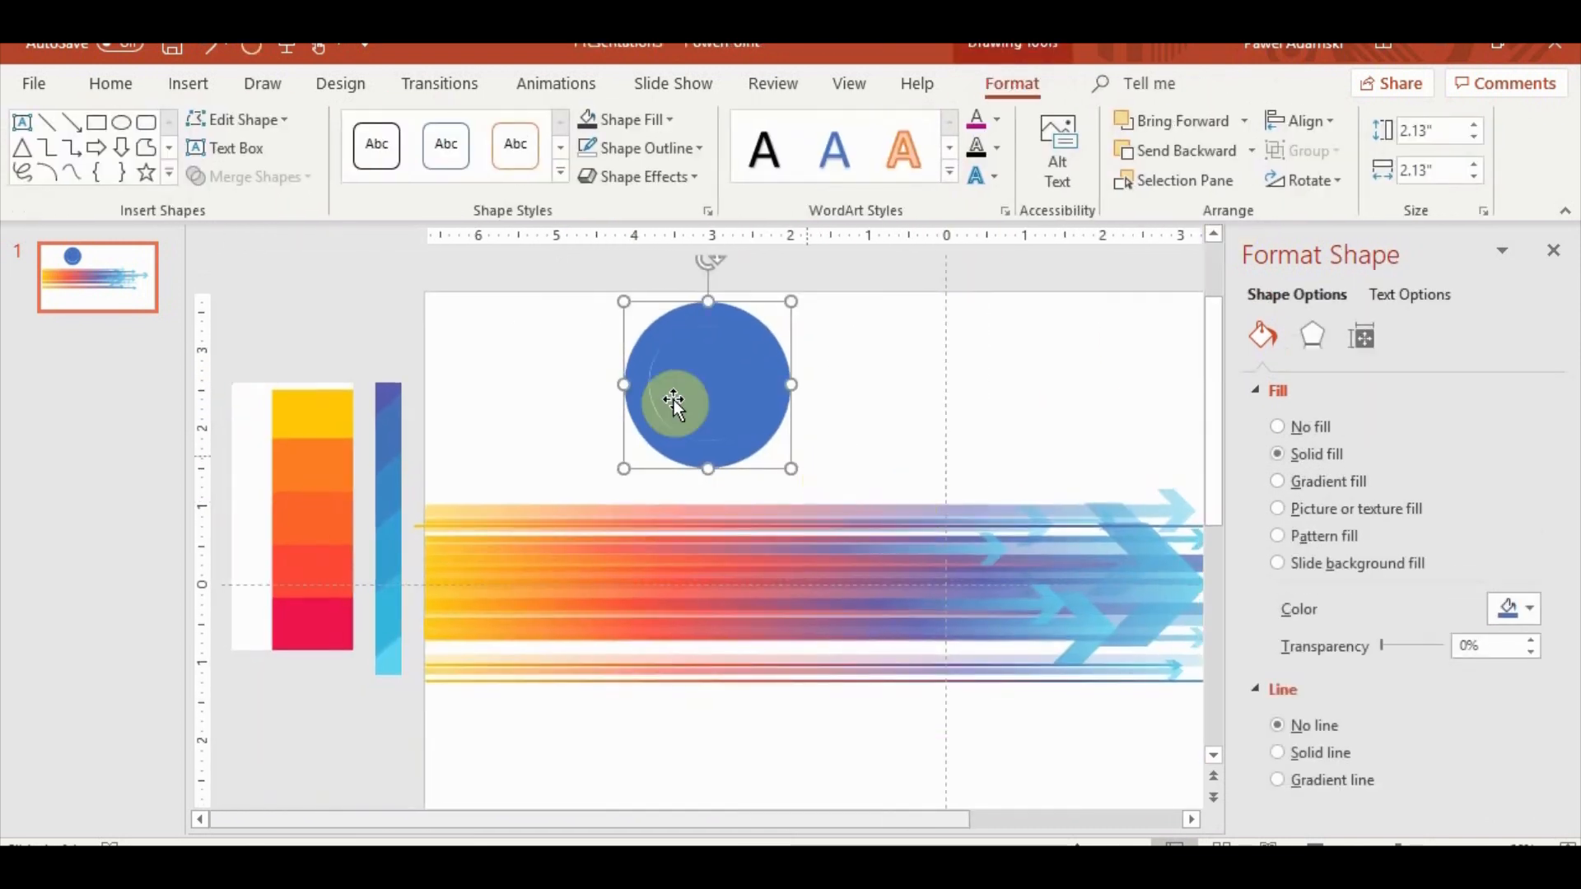
pyautogui.click(669, 120)
pyautogui.click(672, 449)
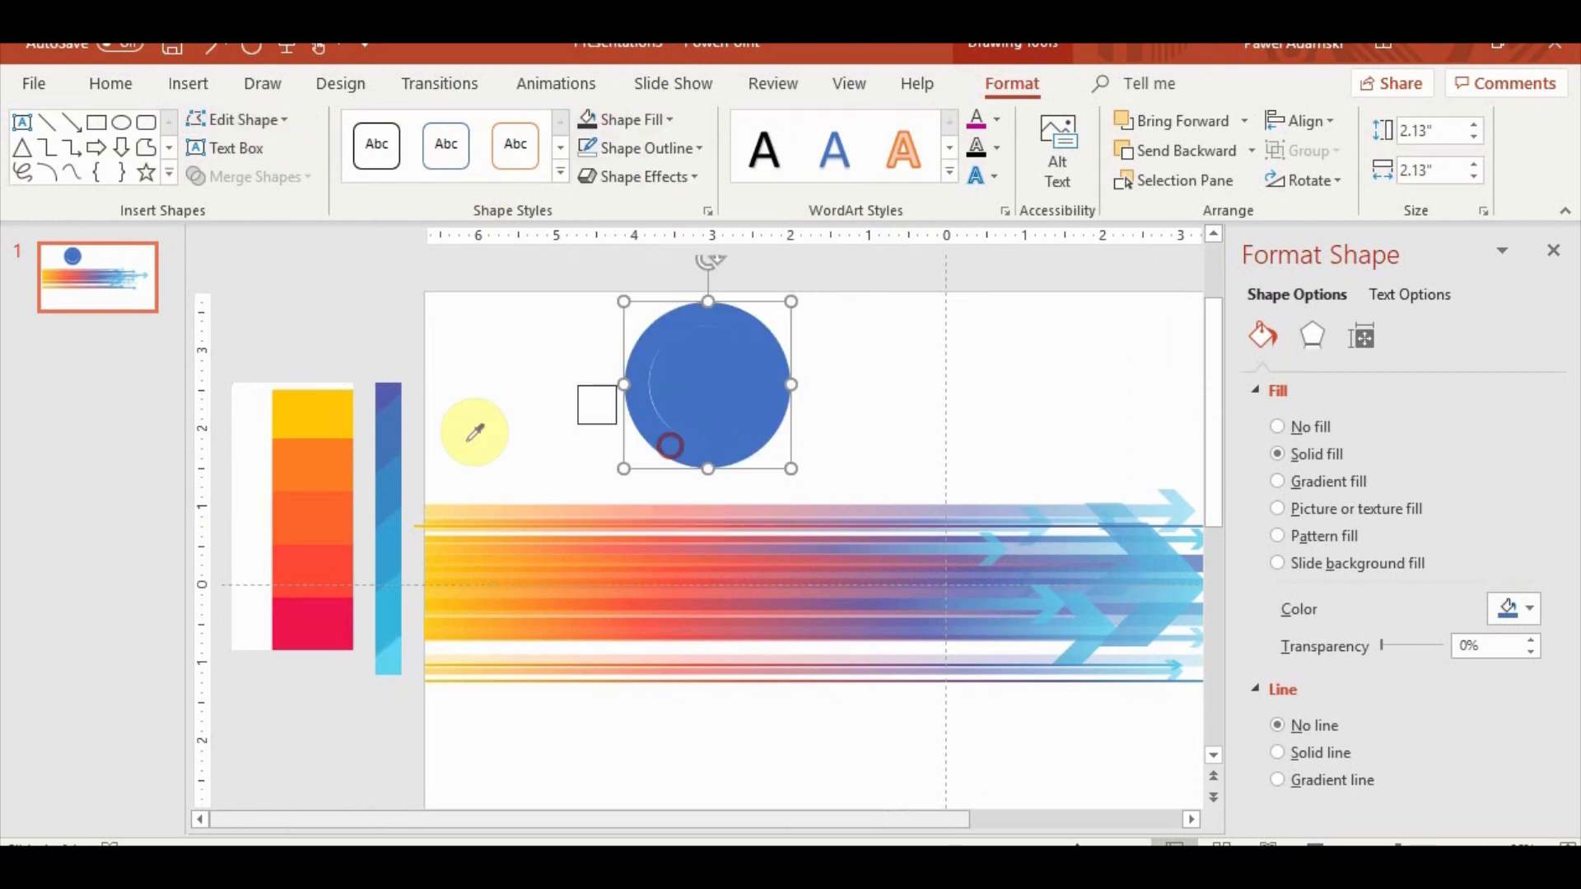
pyautogui.click(346, 409)
pyautogui.keyDown('ctrl'); pyautogui.scroll(2, 893, 423); pyautogui.keyUp('ctrl')
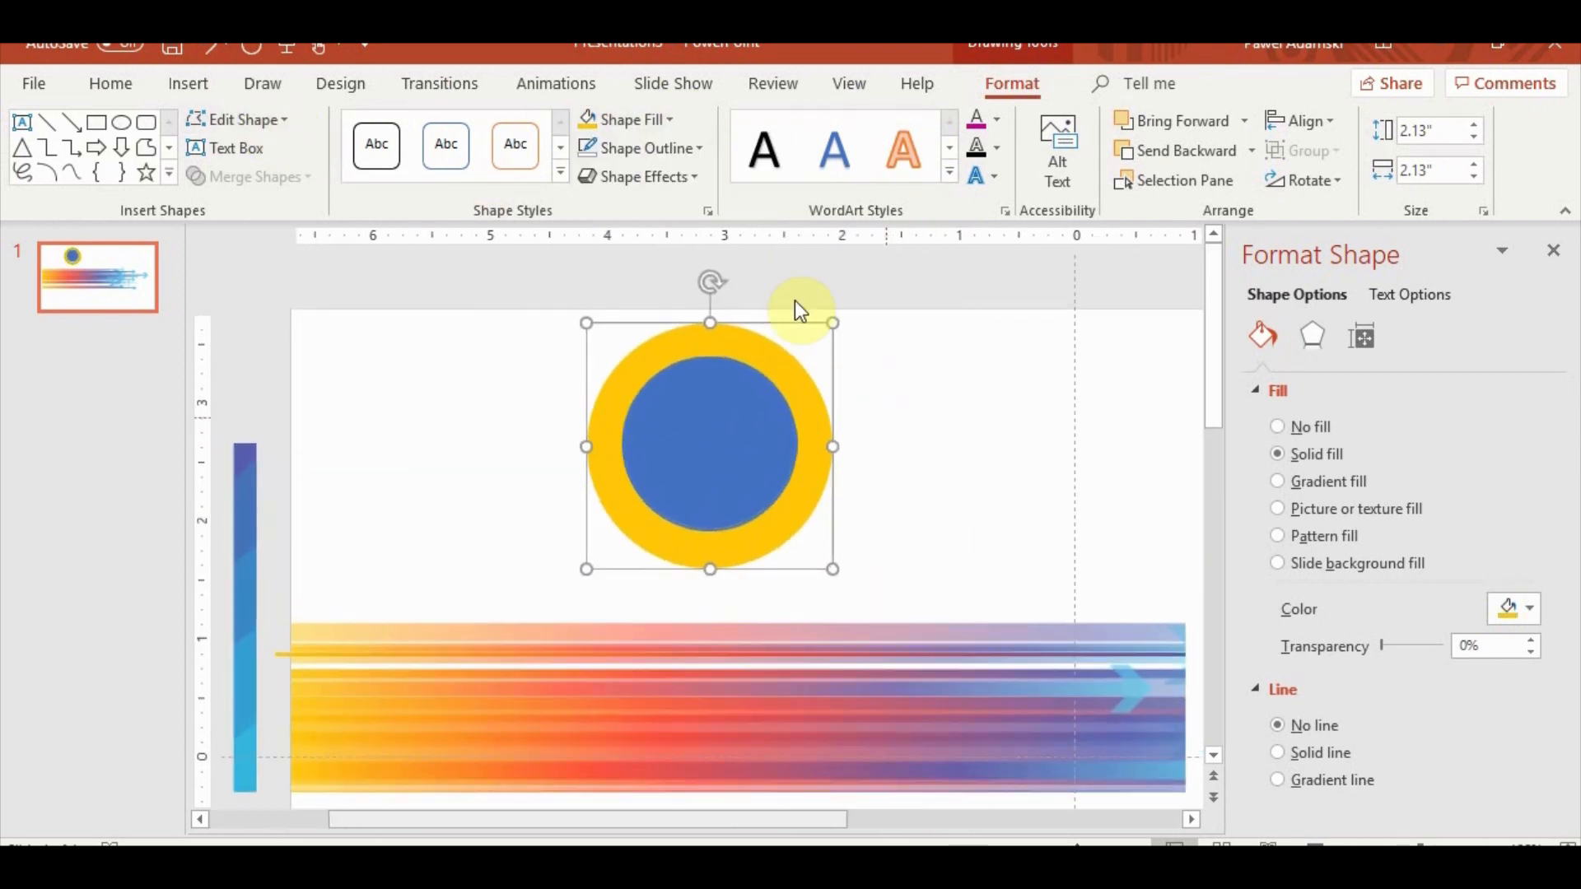
pyautogui.press('Escape')
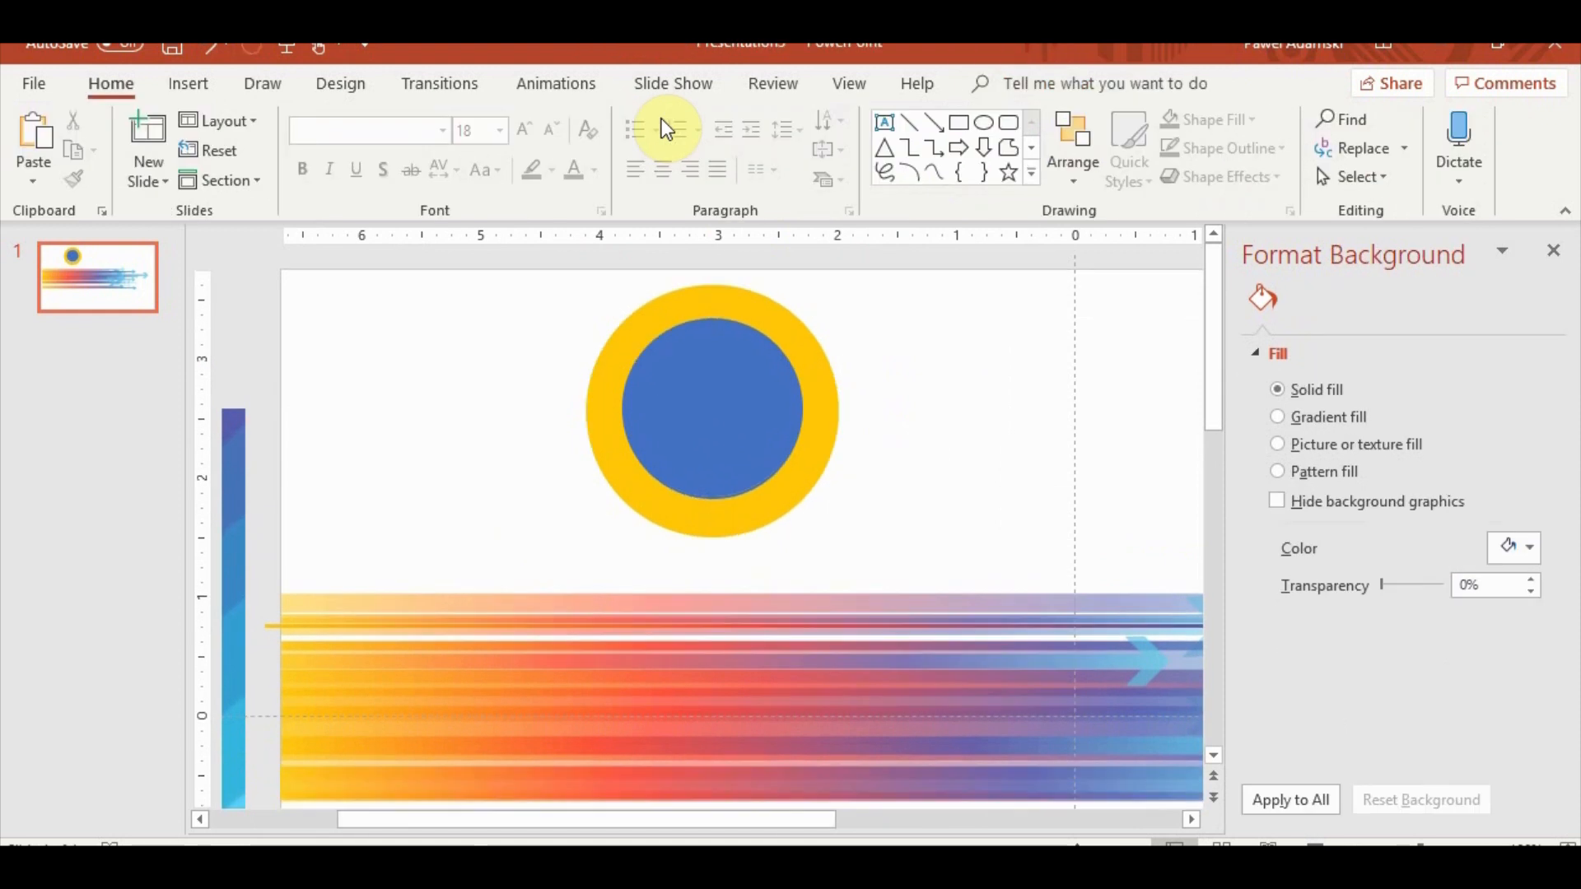
# Step: Insert a 0.55 by 0.55 inch triangle, rotate it to point down-left, and place it on the thick ring's lower-left edge
pyautogui.click(202, 85)
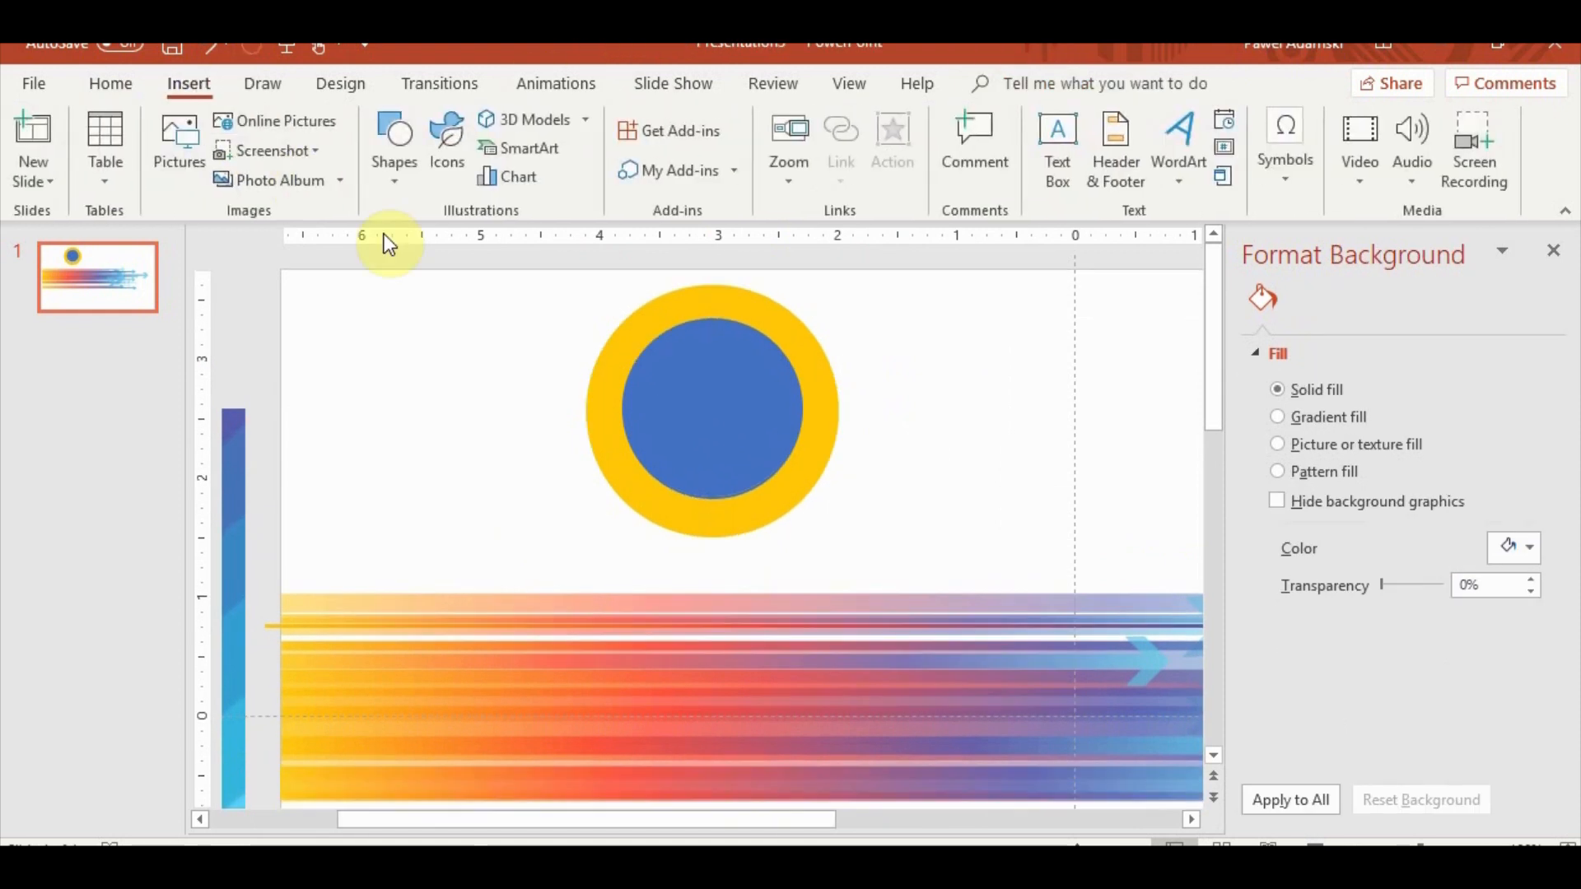
pyautogui.click(393, 166)
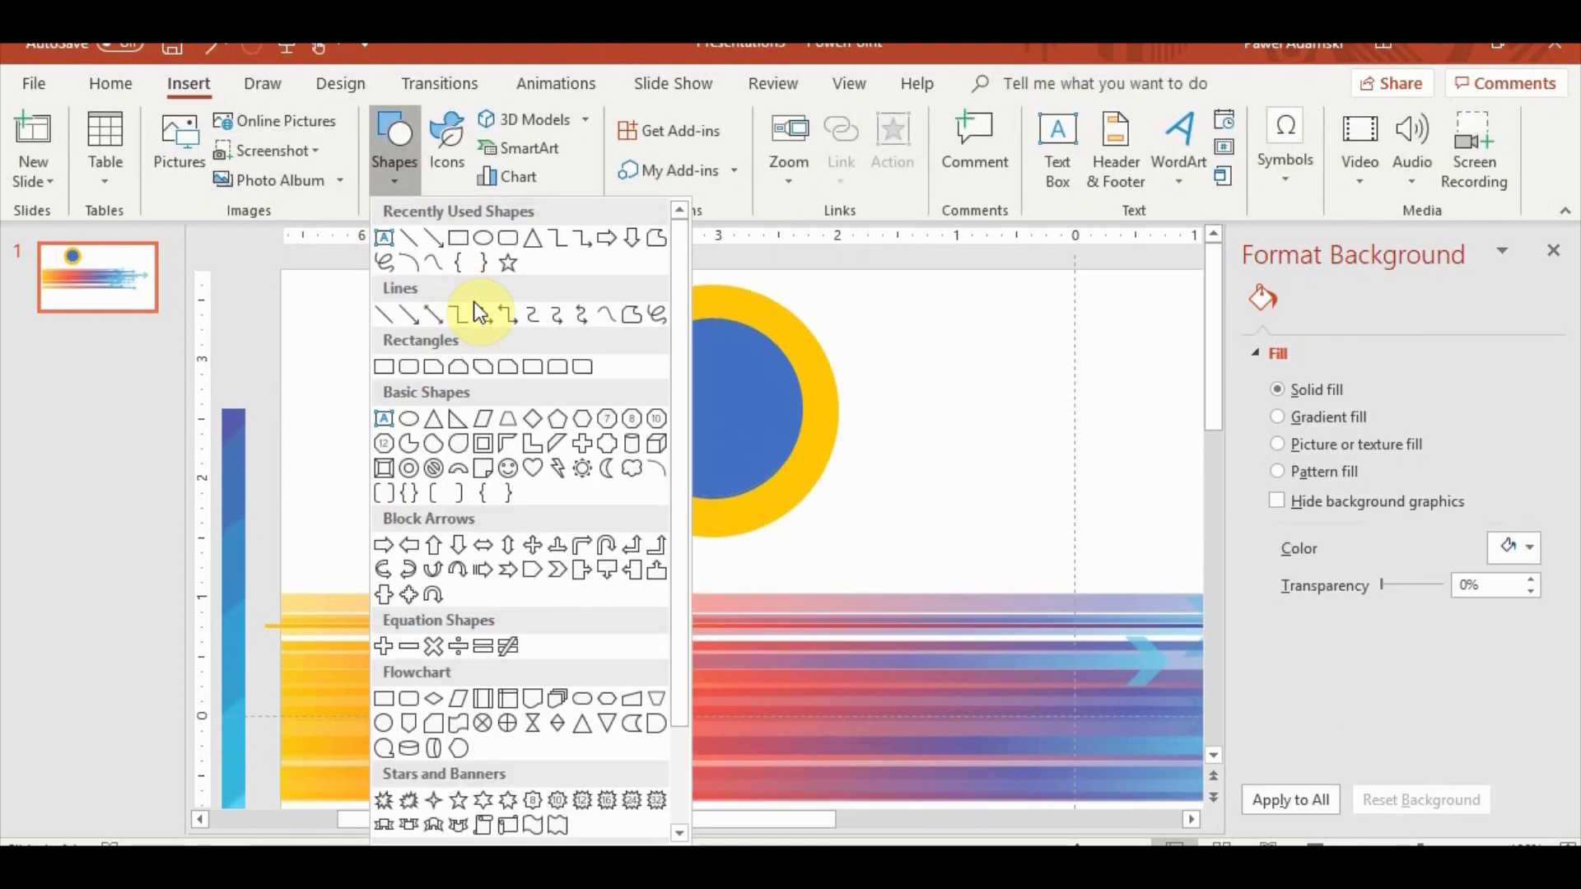
pyautogui.click(532, 239)
pyautogui.moveTo(423, 427)
pyautogui.mouseDown()
pyautogui.moveTo(482, 512)
pyautogui.moveTo(491, 480)
pyautogui.moveTo(490, 494)
pyautogui.mouseUp()
pyautogui.moveTo(456, 380)
pyautogui.mouseDown()
pyautogui.moveTo(431, 413)
pyautogui.moveTo(415, 536)
pyautogui.moveTo(403, 498)
pyautogui.moveTo(422, 487)
pyautogui.moveTo(399, 505)
pyautogui.mouseUp()
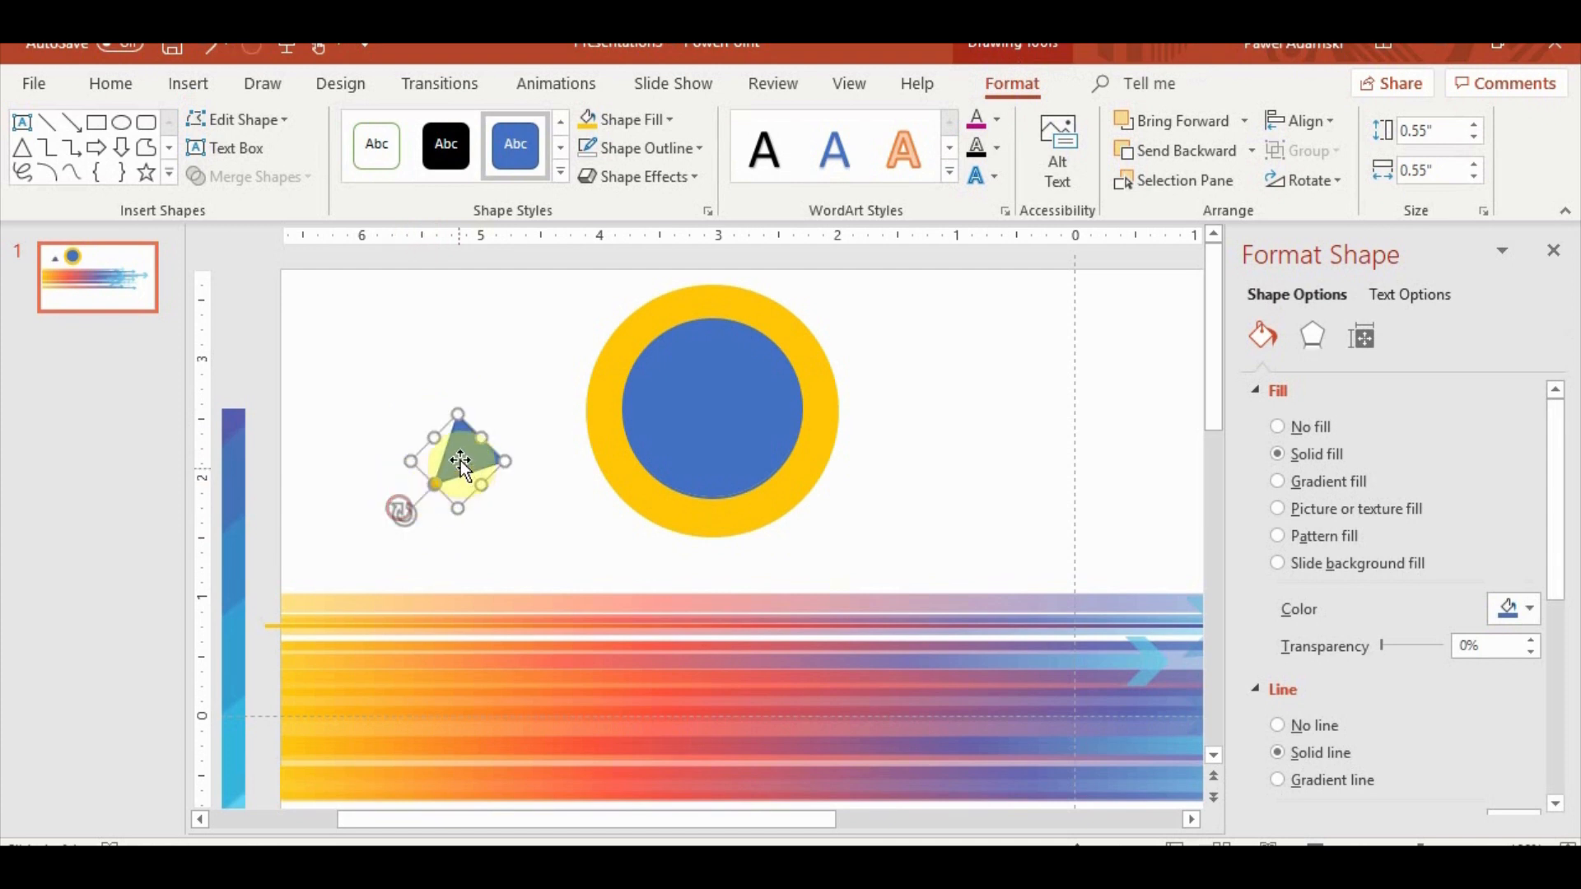
pyautogui.moveTo(455, 457); pyautogui.dragTo(610, 516)
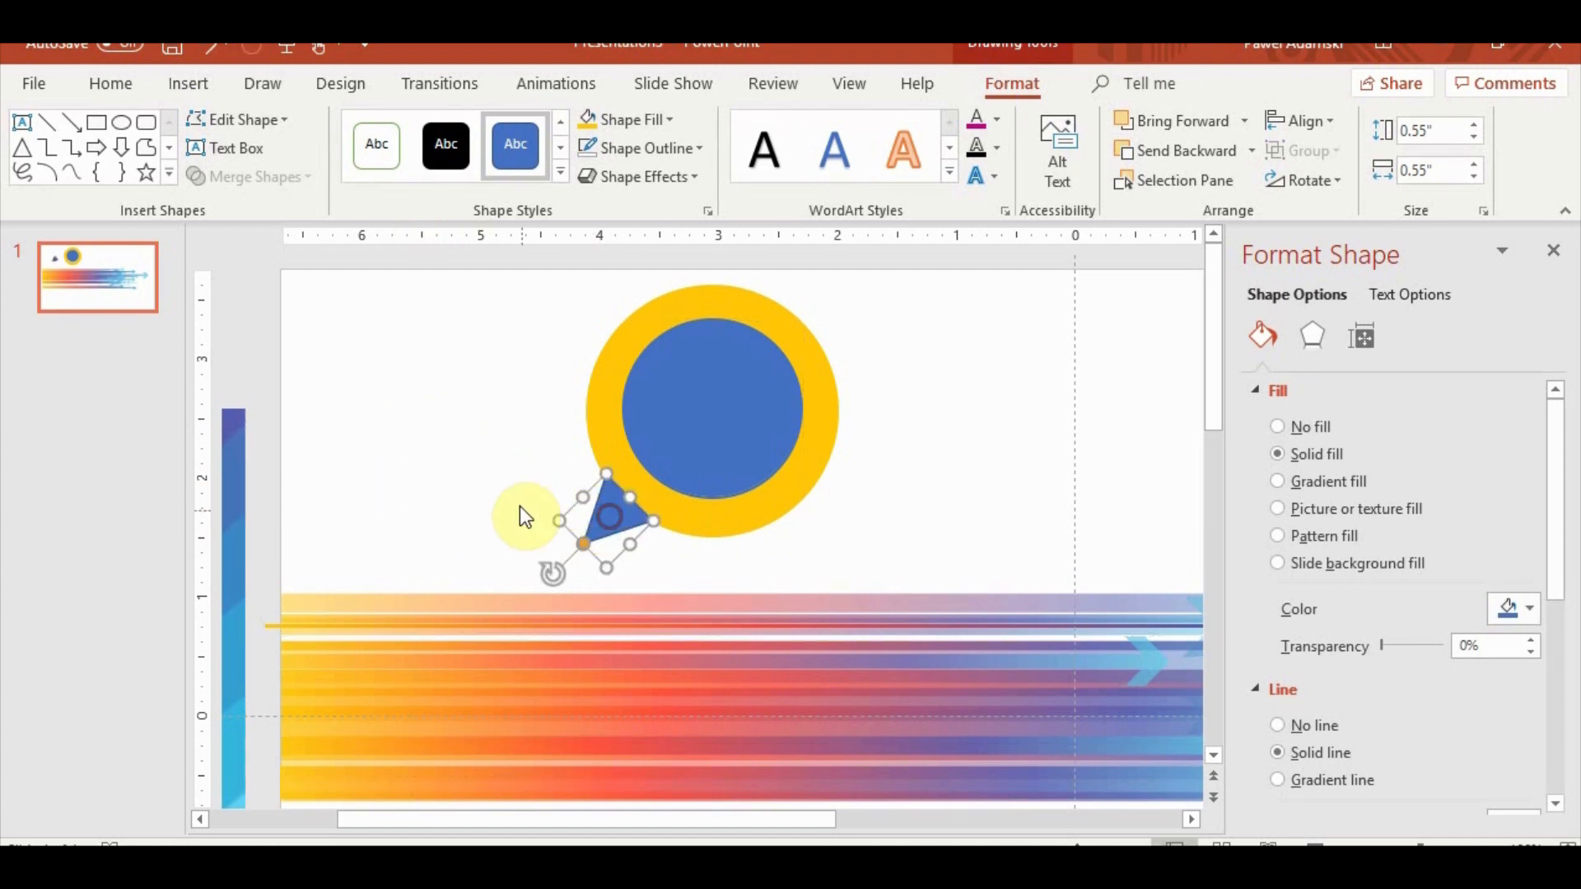
# Step: Merge the yellow thick ring and the triangle into one callout shape with Union
pyautogui.click(595, 445)
pyautogui.keyDown('shift'); pyautogui.click(605, 515); pyautogui.keyUp('shift')
pyautogui.click(274, 178)
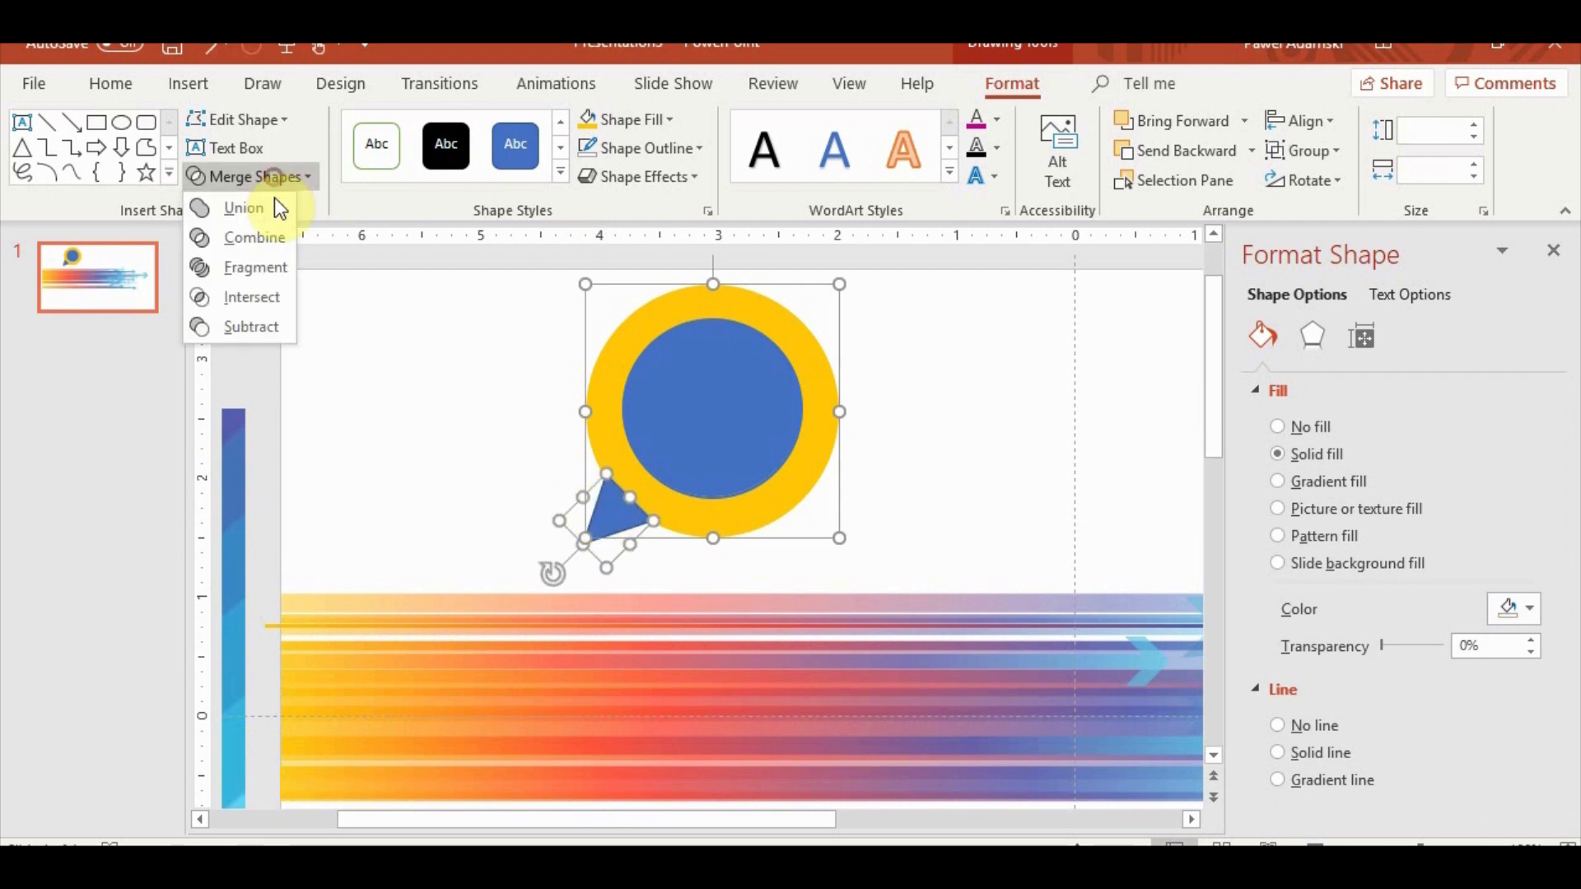
pyautogui.click(247, 208)
pyautogui.click(271, 210)
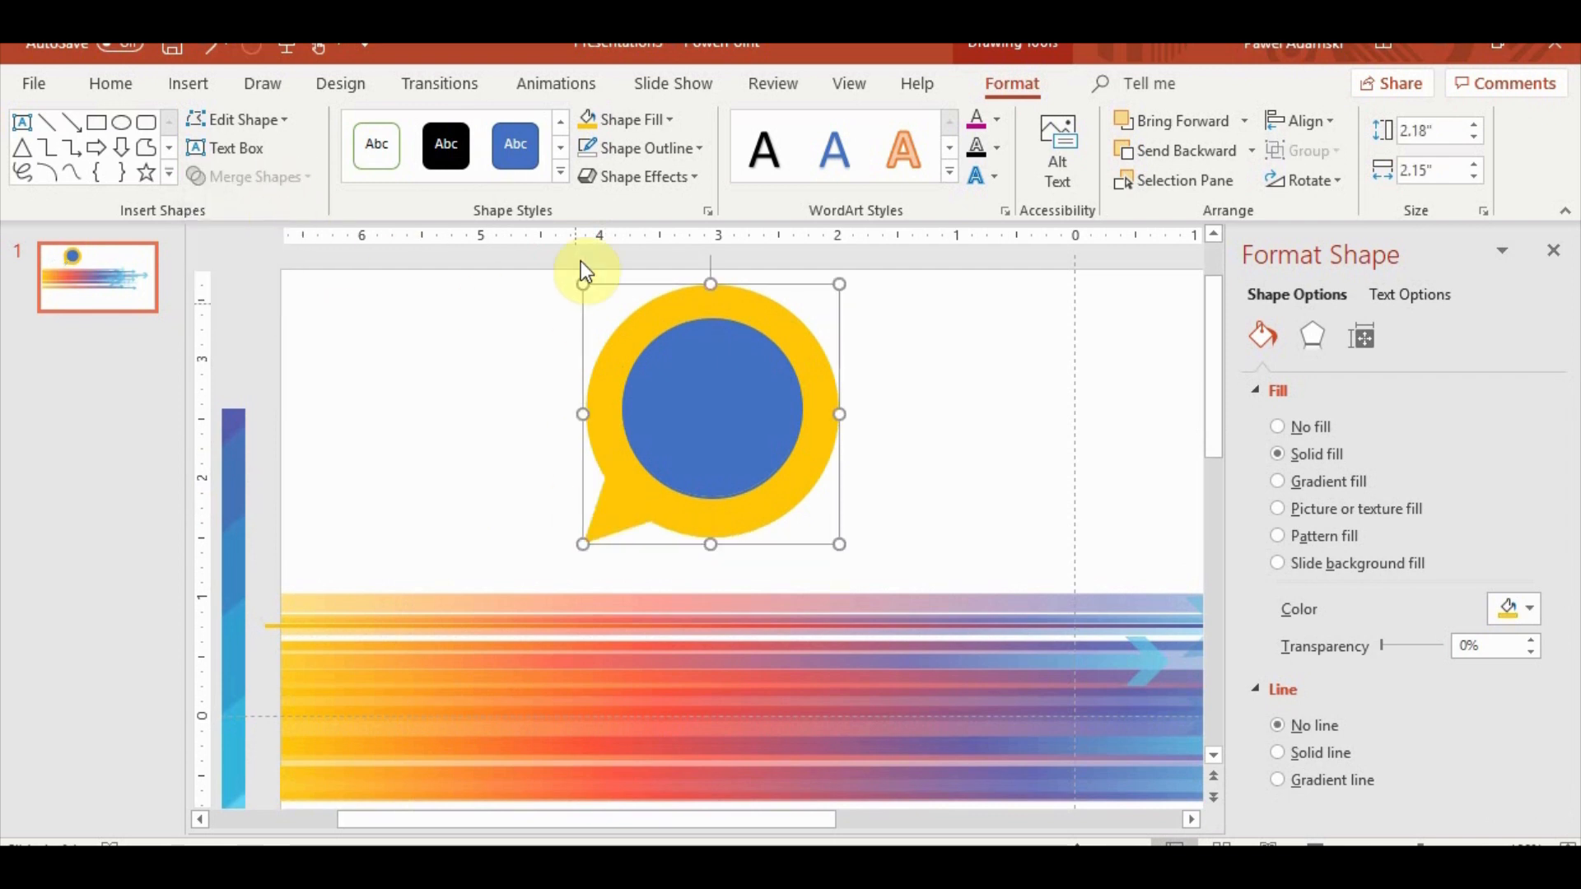
# Step: Apply a dark-variation linear gradient to the callout and set its first stop to the light orange sampled from the palette
pyautogui.click(656, 130)
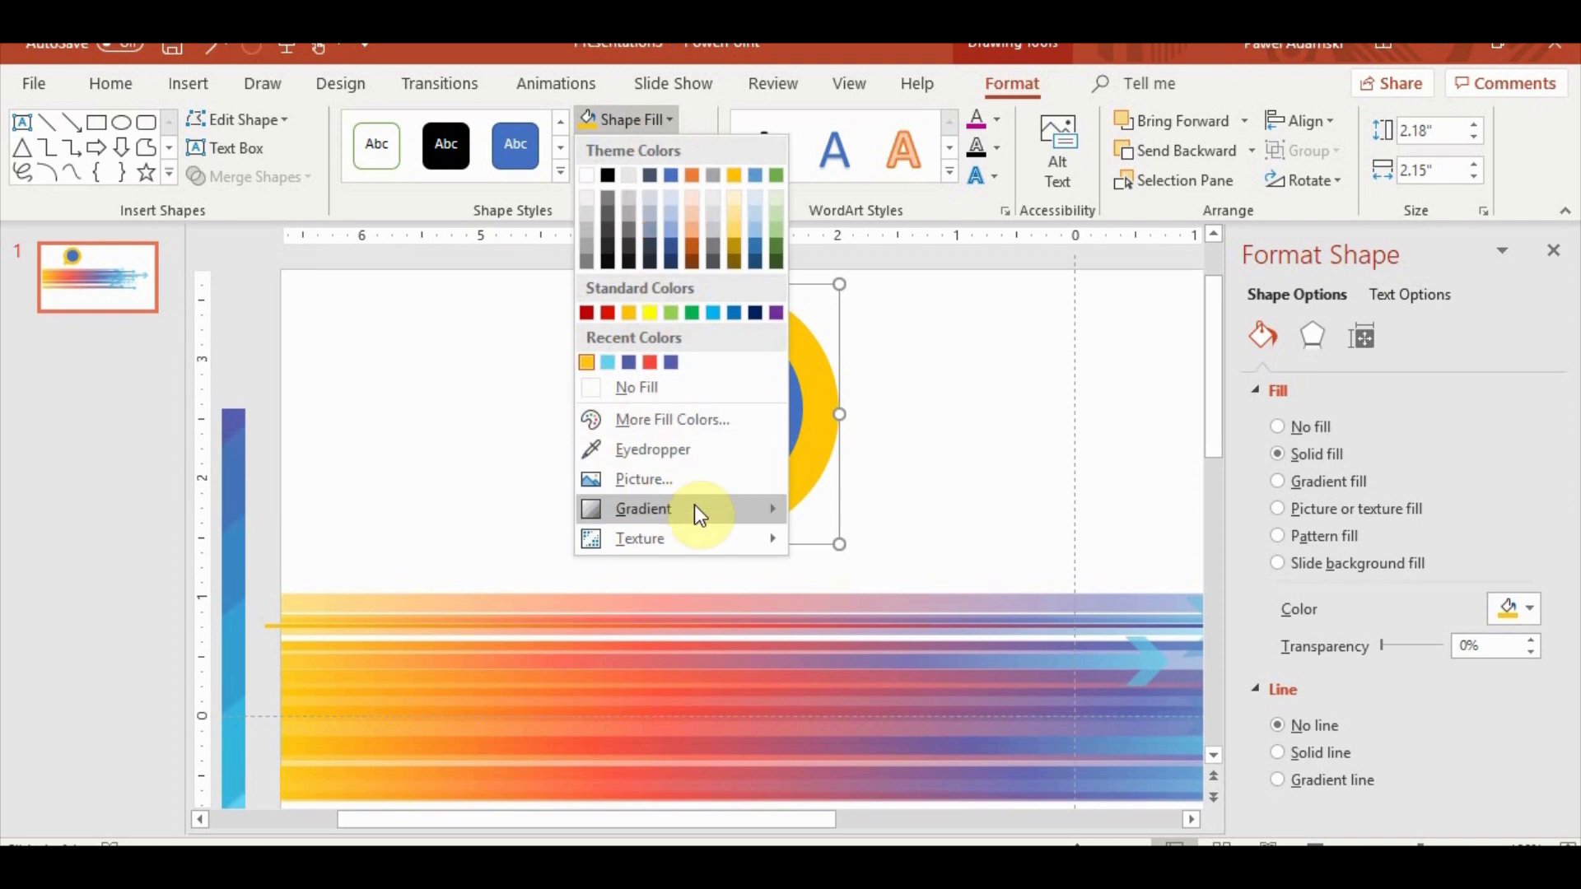
pyautogui.moveTo(695, 506)
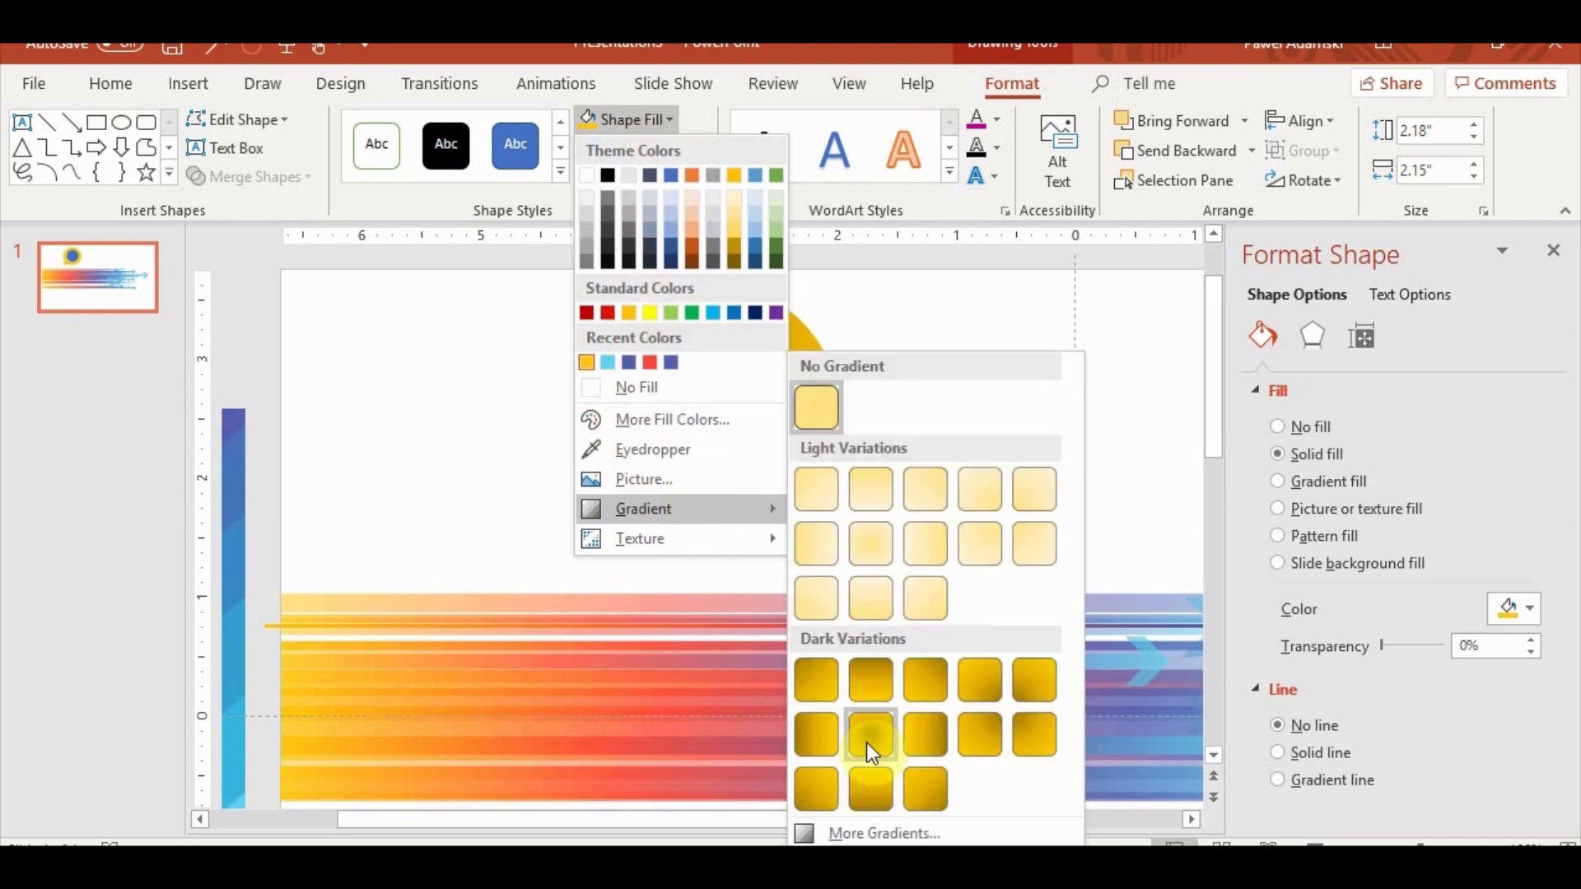
pyautogui.click(924, 787)
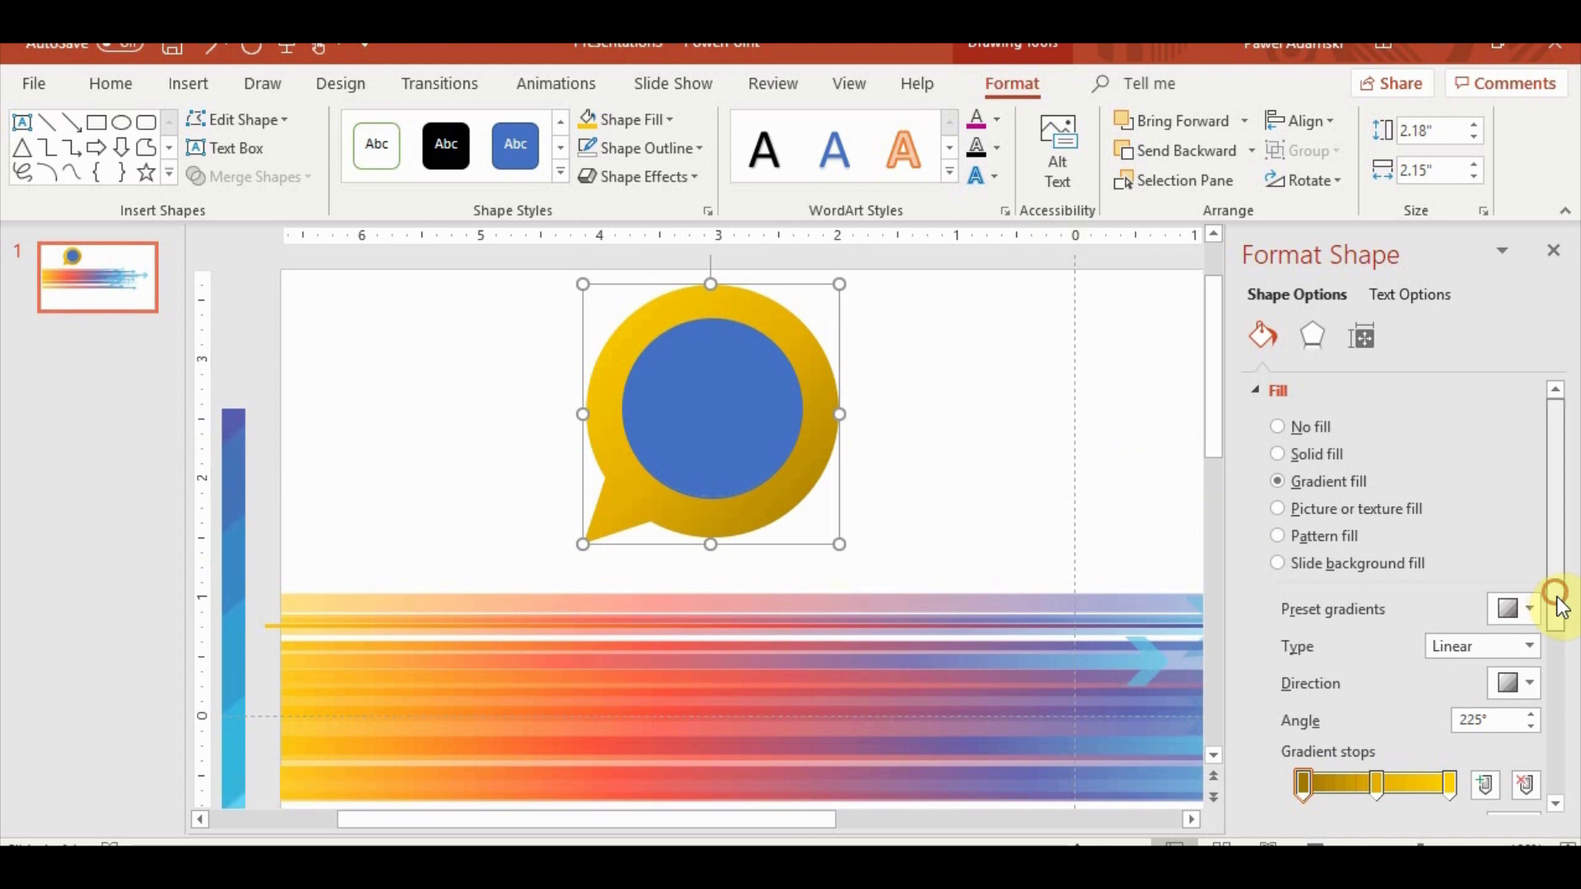
pyautogui.moveTo(1556, 600); pyautogui.dragTo(1526, 642)
pyautogui.scroll(-3, 420, 580)
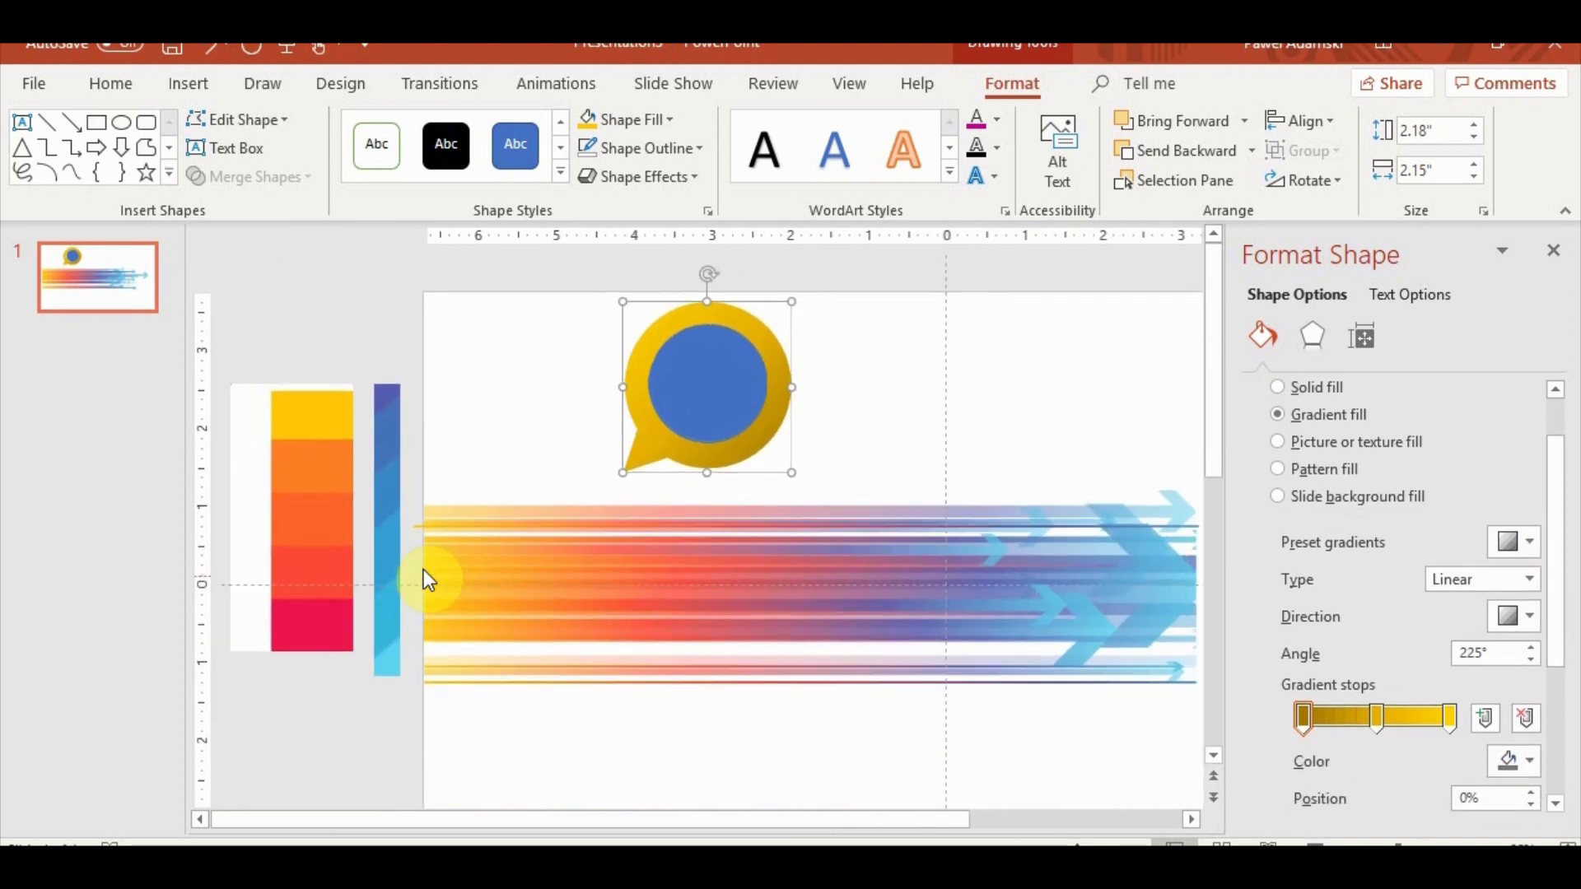
pyautogui.click(1513, 761)
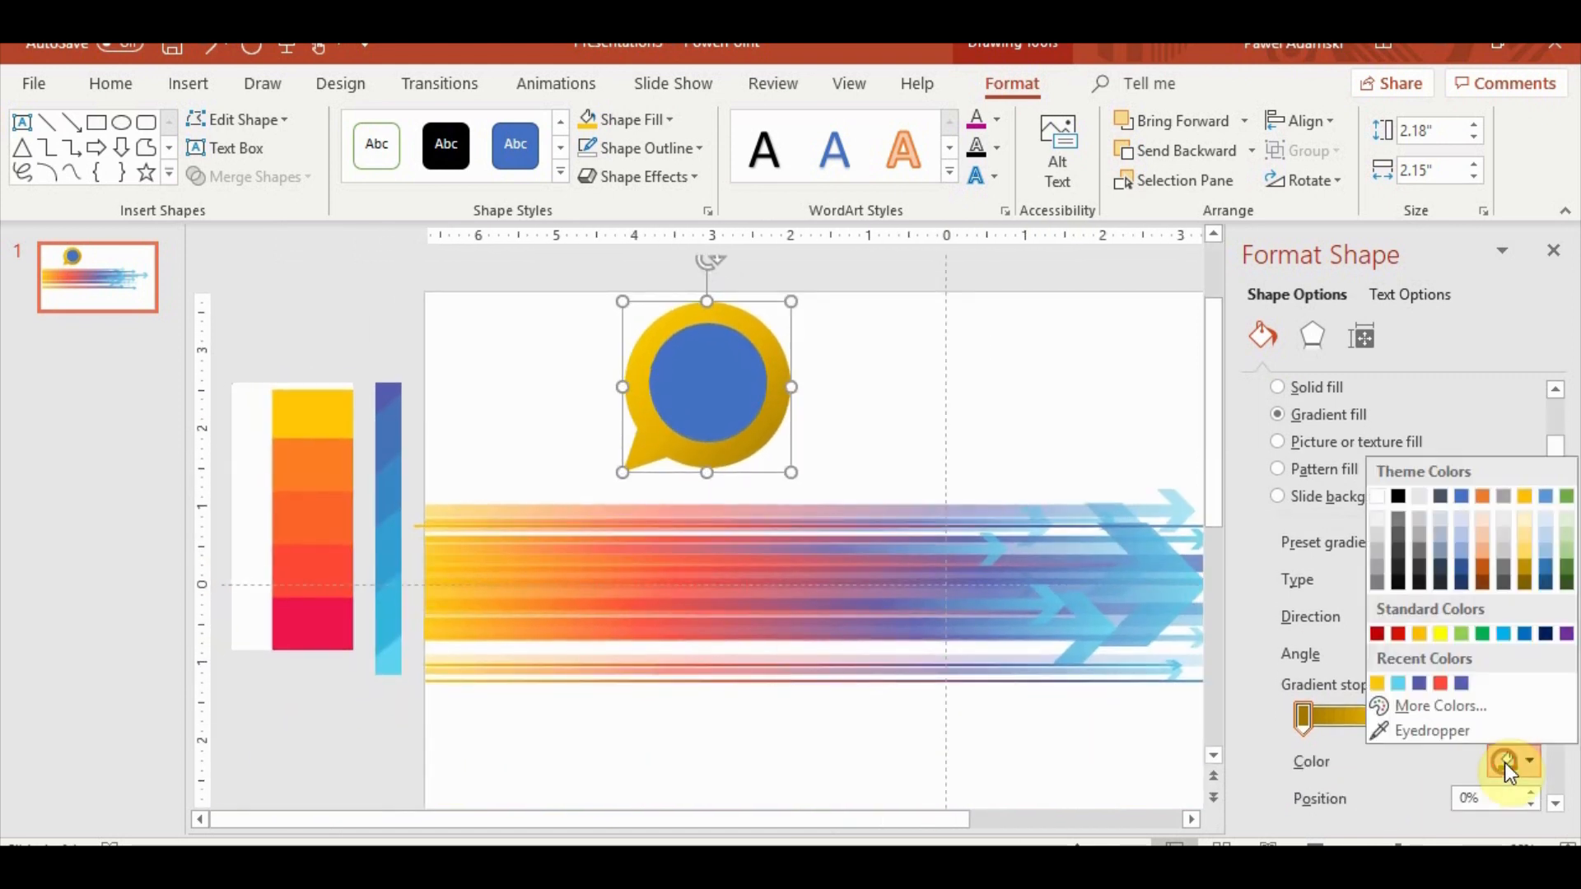
pyautogui.click(1424, 732)
pyautogui.click(324, 461)
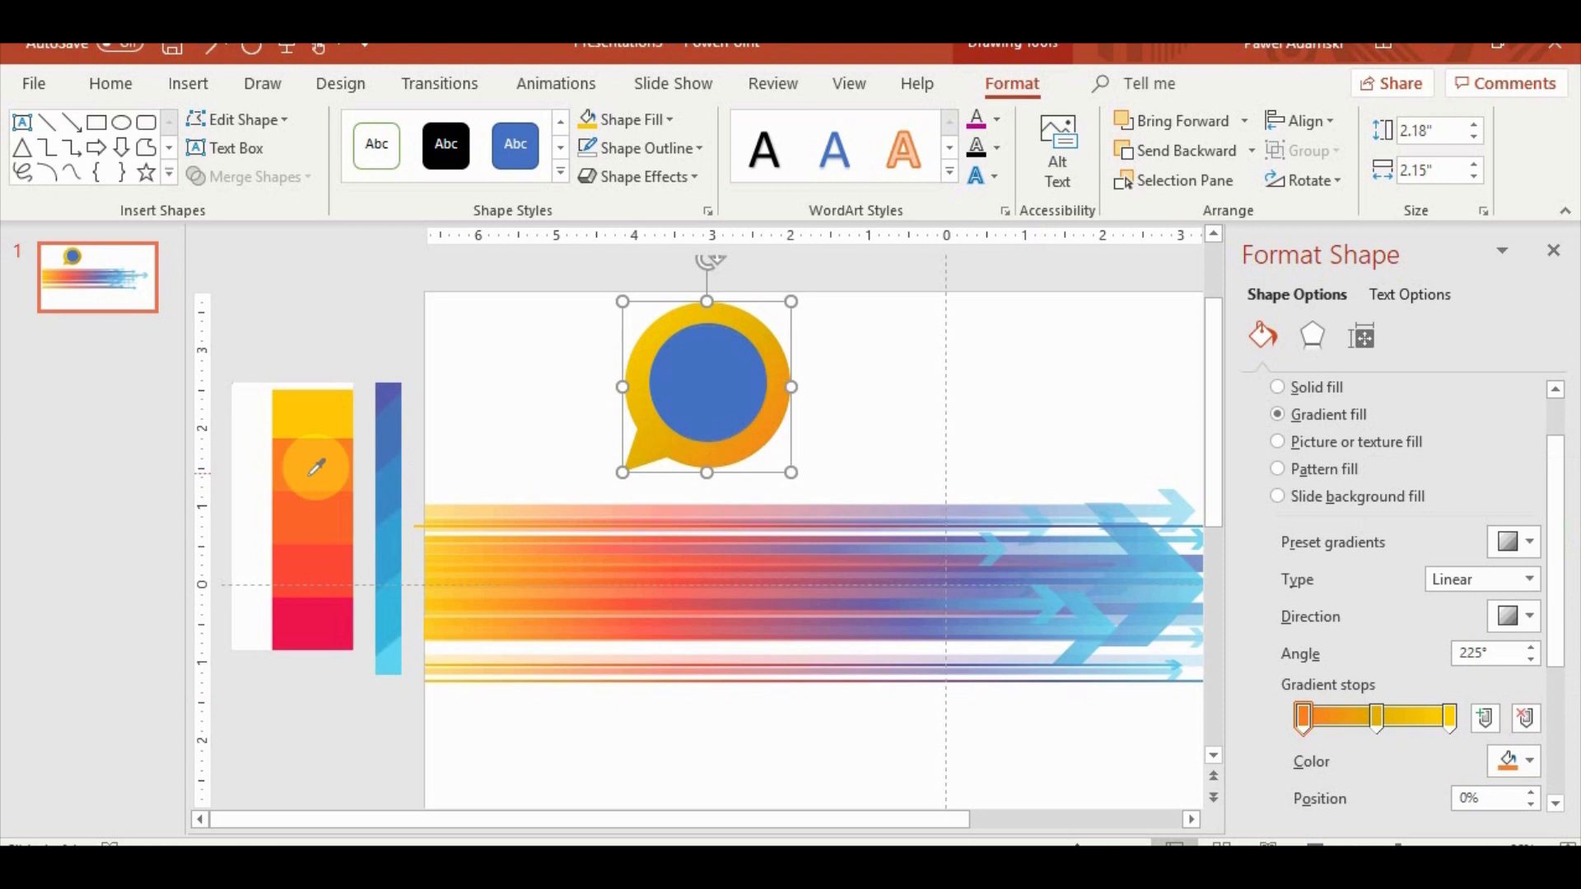
# Step: Set the callout's middle gradient stop to the recent orange and lighten it with a custom colour
pyautogui.click(1377, 718)
pyautogui.click(1512, 763)
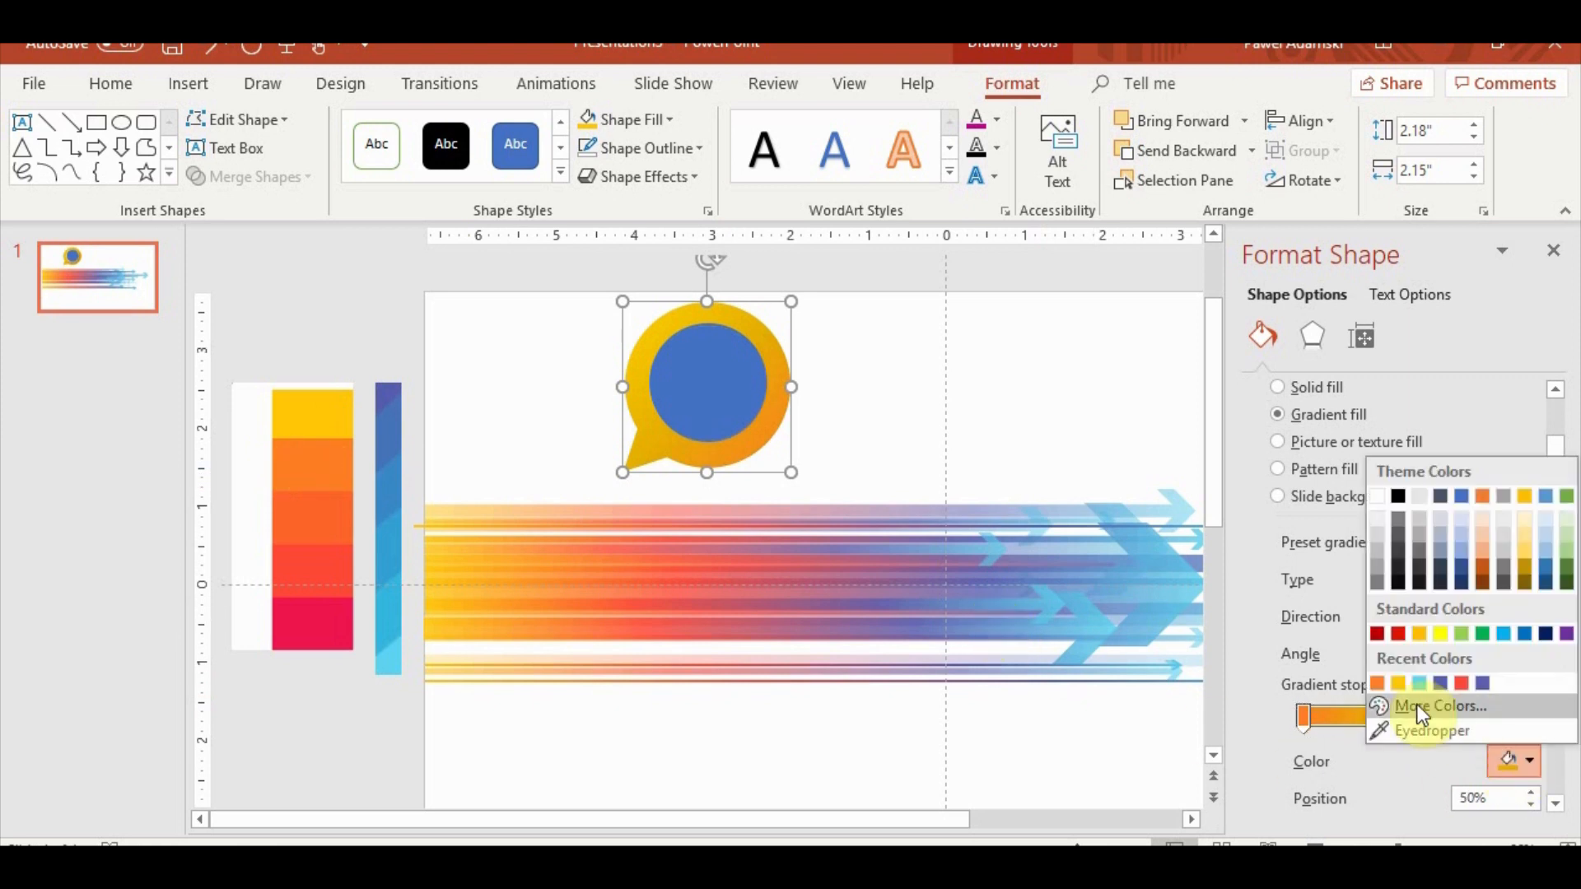
pyautogui.click(1377, 683)
pyautogui.click(1501, 757)
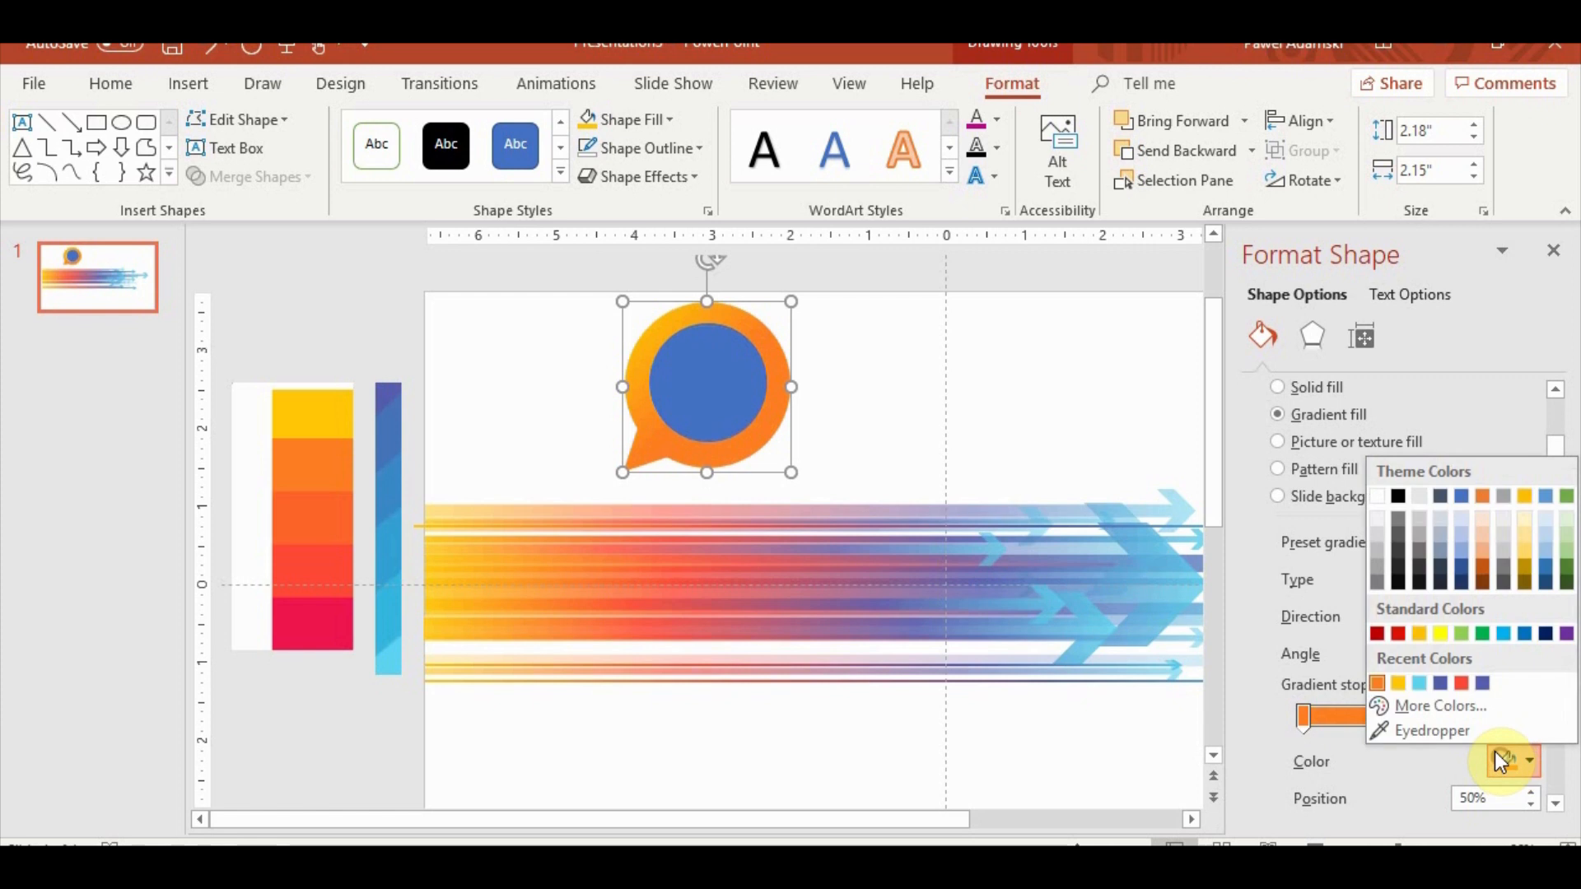
pyautogui.click(1427, 705)
pyautogui.moveTo(855, 366); pyautogui.dragTo(856, 338)
pyautogui.click(925, 239)
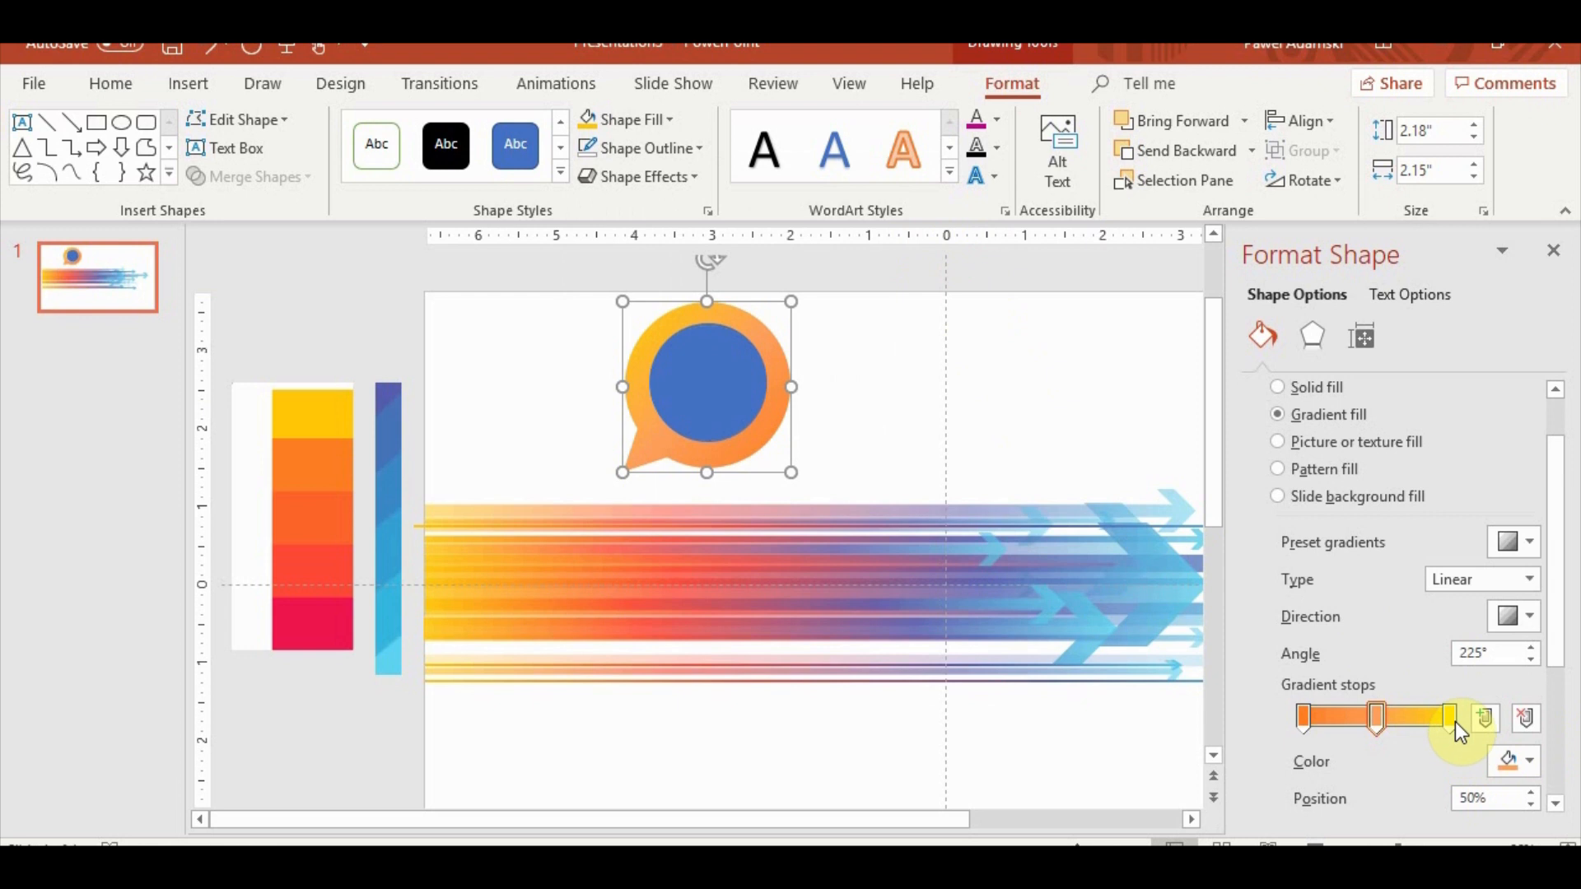
# Step: Remove the callout's middle gradient stop and move the yellow stop to 72%
pyautogui.moveTo(1372, 717); pyautogui.dragTo(1347, 709)
pyautogui.click(1524, 718)
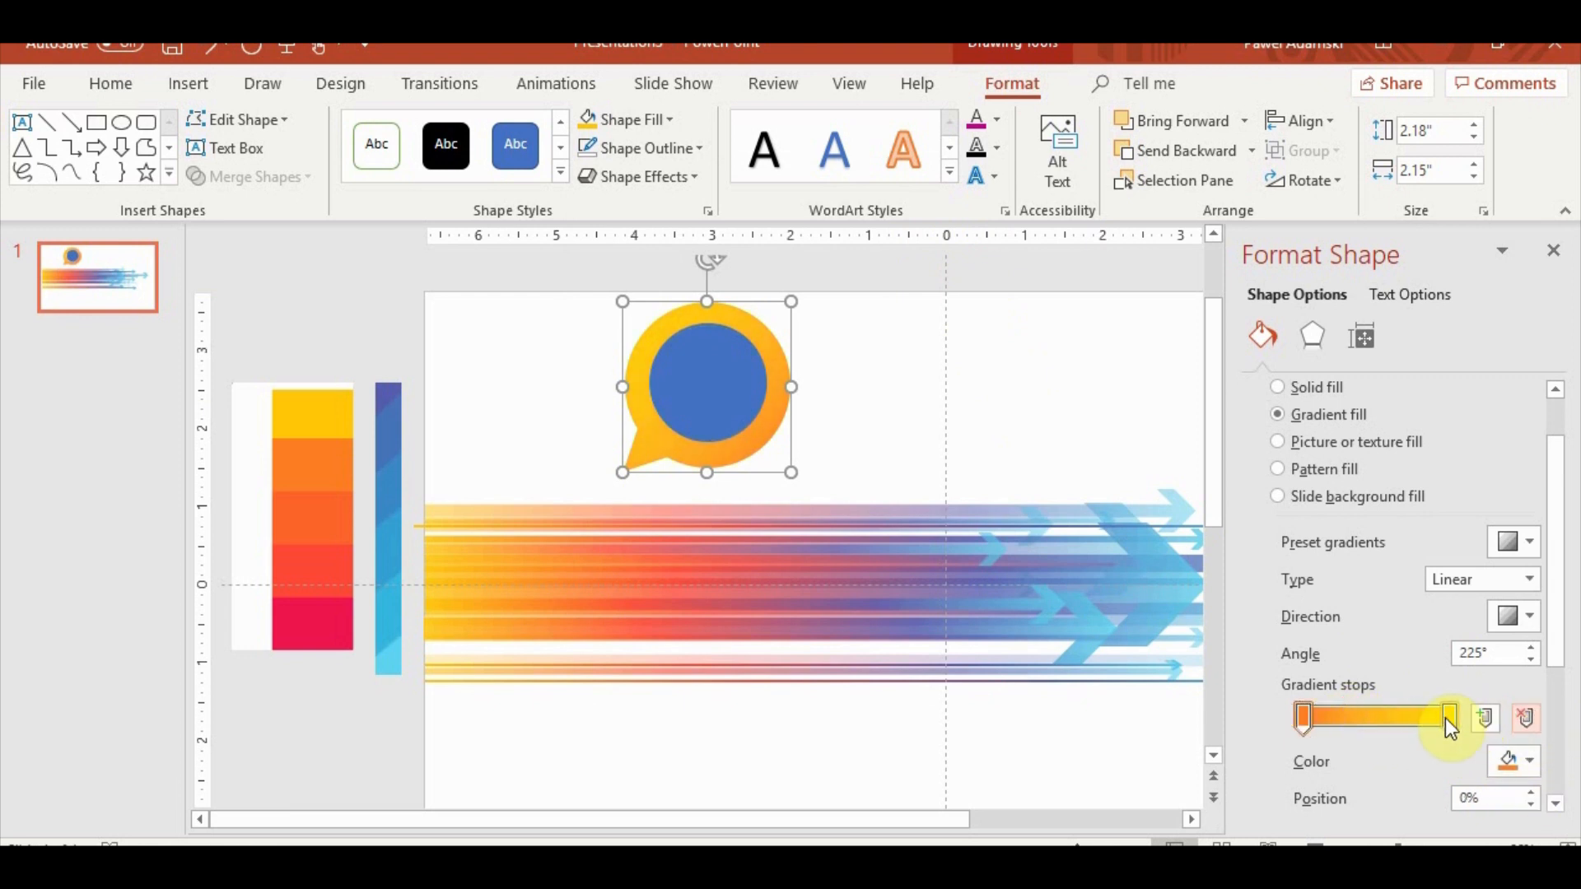
pyautogui.moveTo(1445, 718); pyautogui.dragTo(1406, 724)
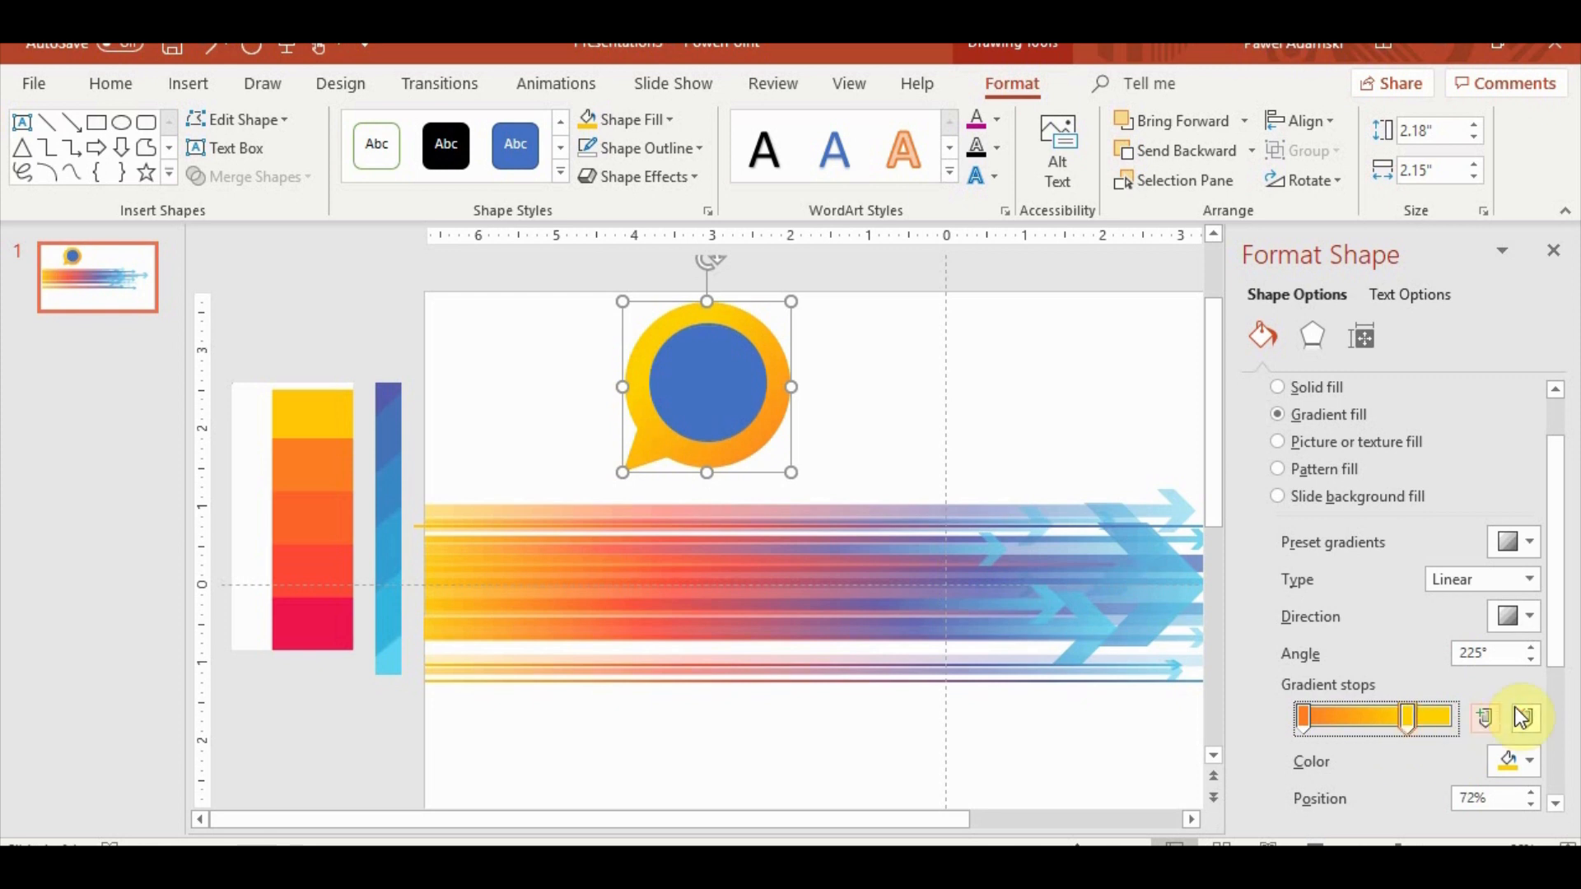
# Step: Set the callout's gradient angle to 250°
pyautogui.click(1531, 646)
pyautogui.click(1531, 646)
pyautogui.click(1530, 647)
pyautogui.click(1531, 647)
pyautogui.click(1531, 646)
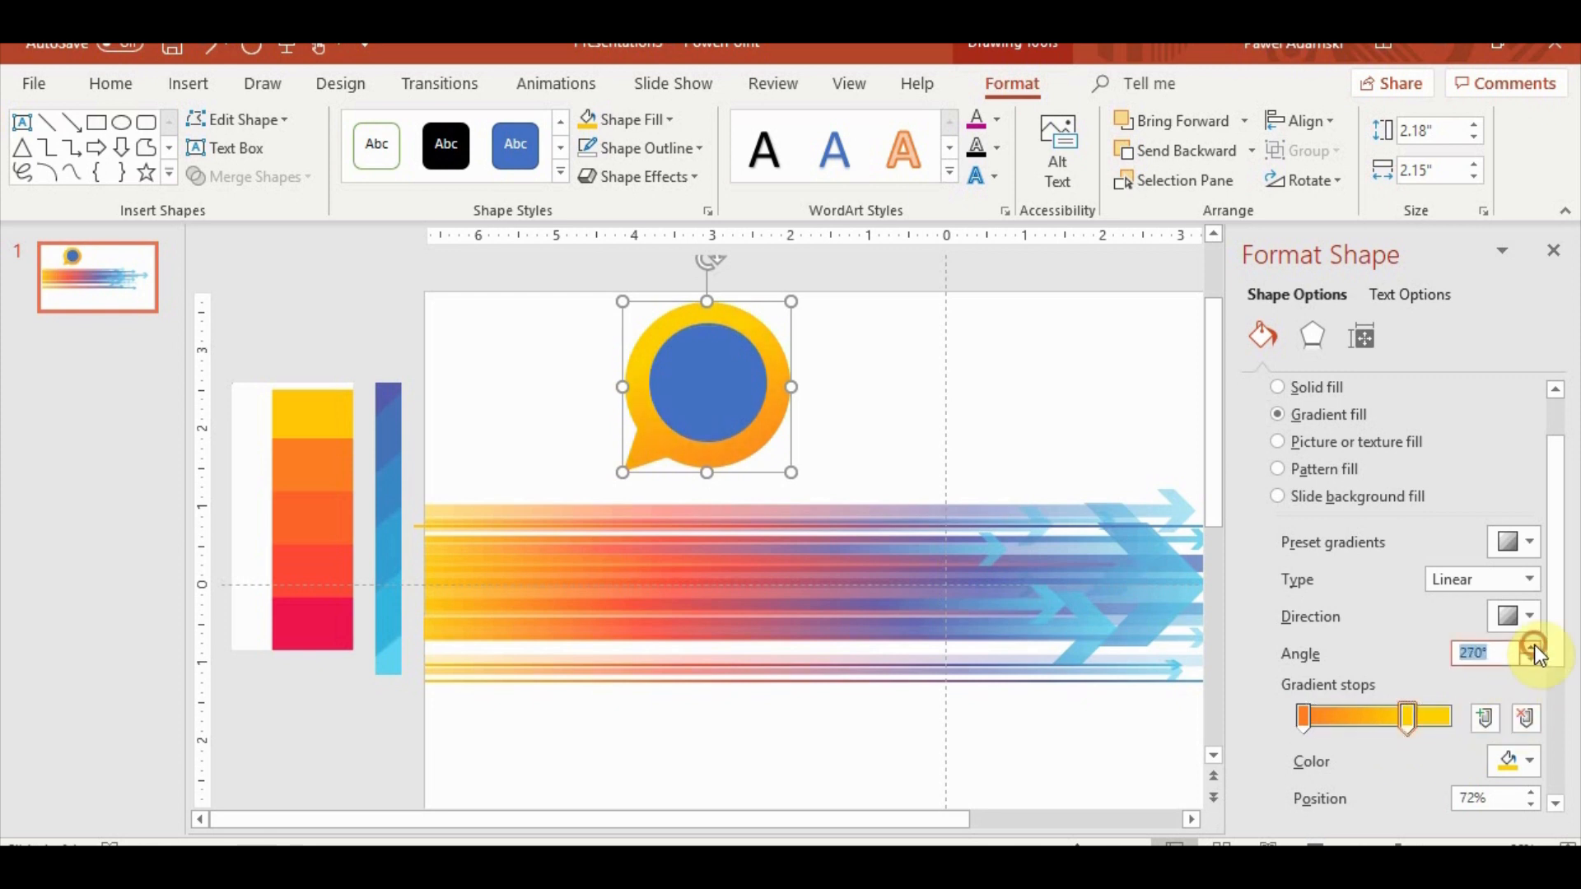
pyautogui.click(1534, 645)
pyautogui.click(1535, 661)
pyautogui.click(1535, 660)
pyautogui.click(1535, 660)
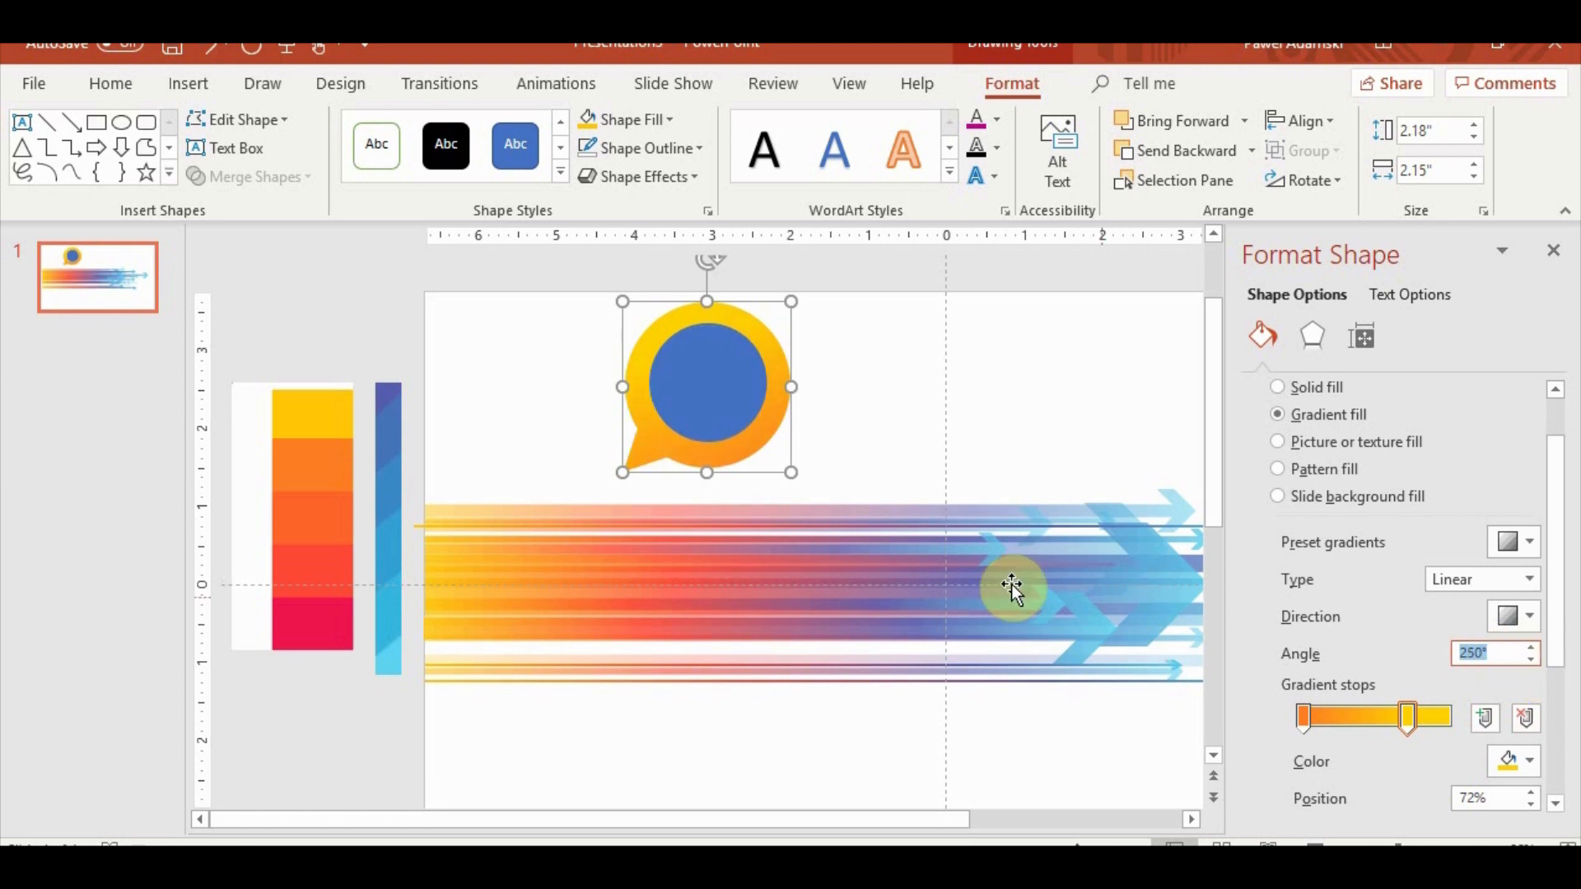
pyautogui.click(786, 511)
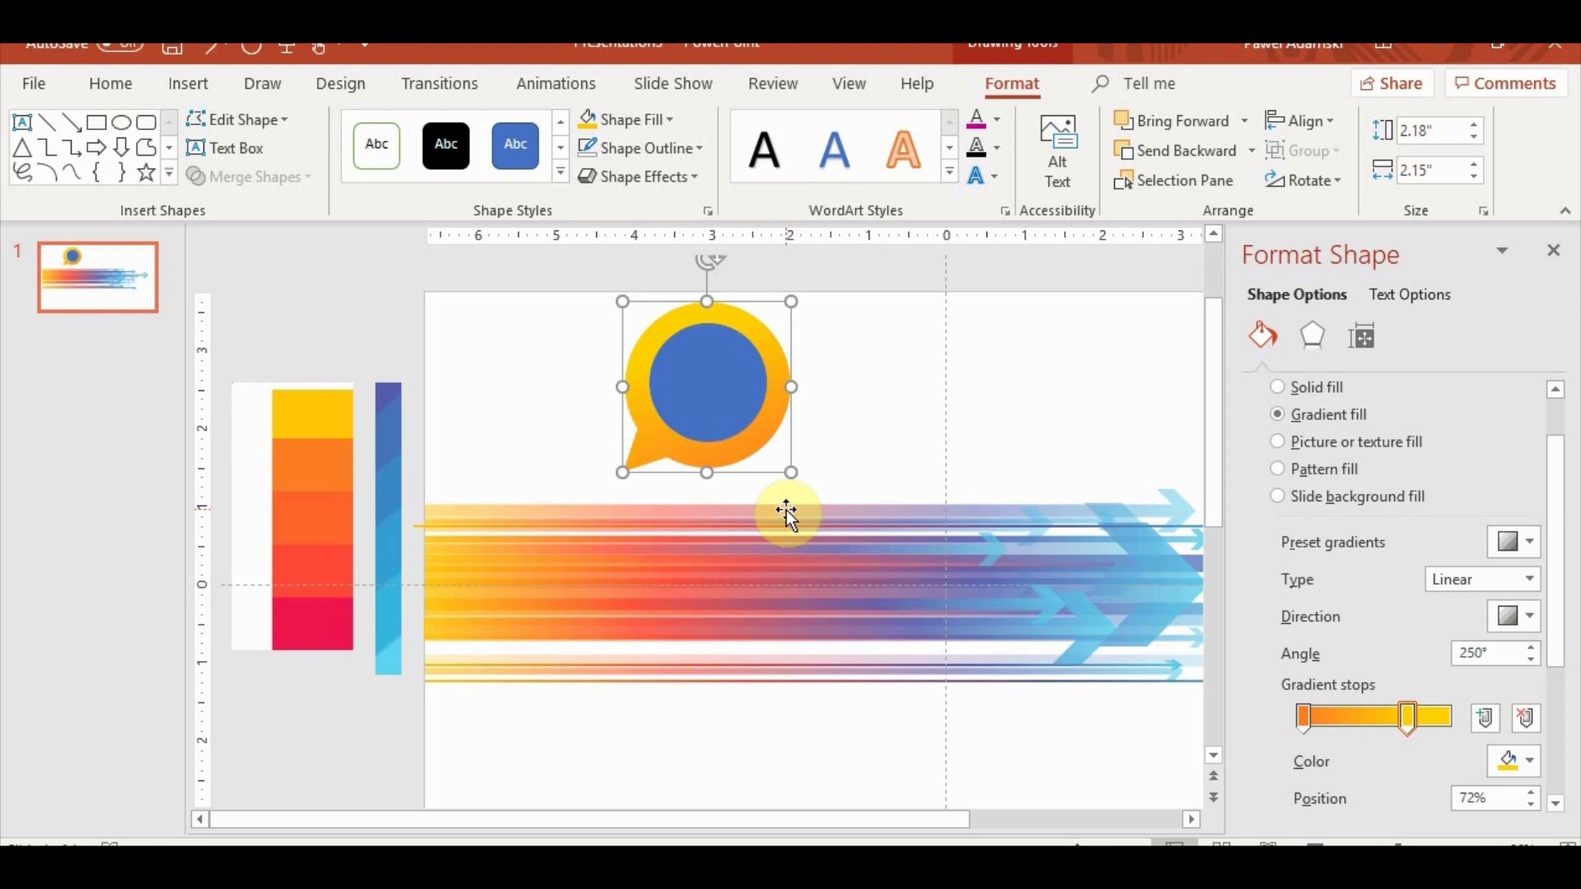
# Step: Try to copy the callout's gradient formatting onto the thin ring with Format Painter, and undo the attempt
pyautogui.scroll(5, 823, 441)
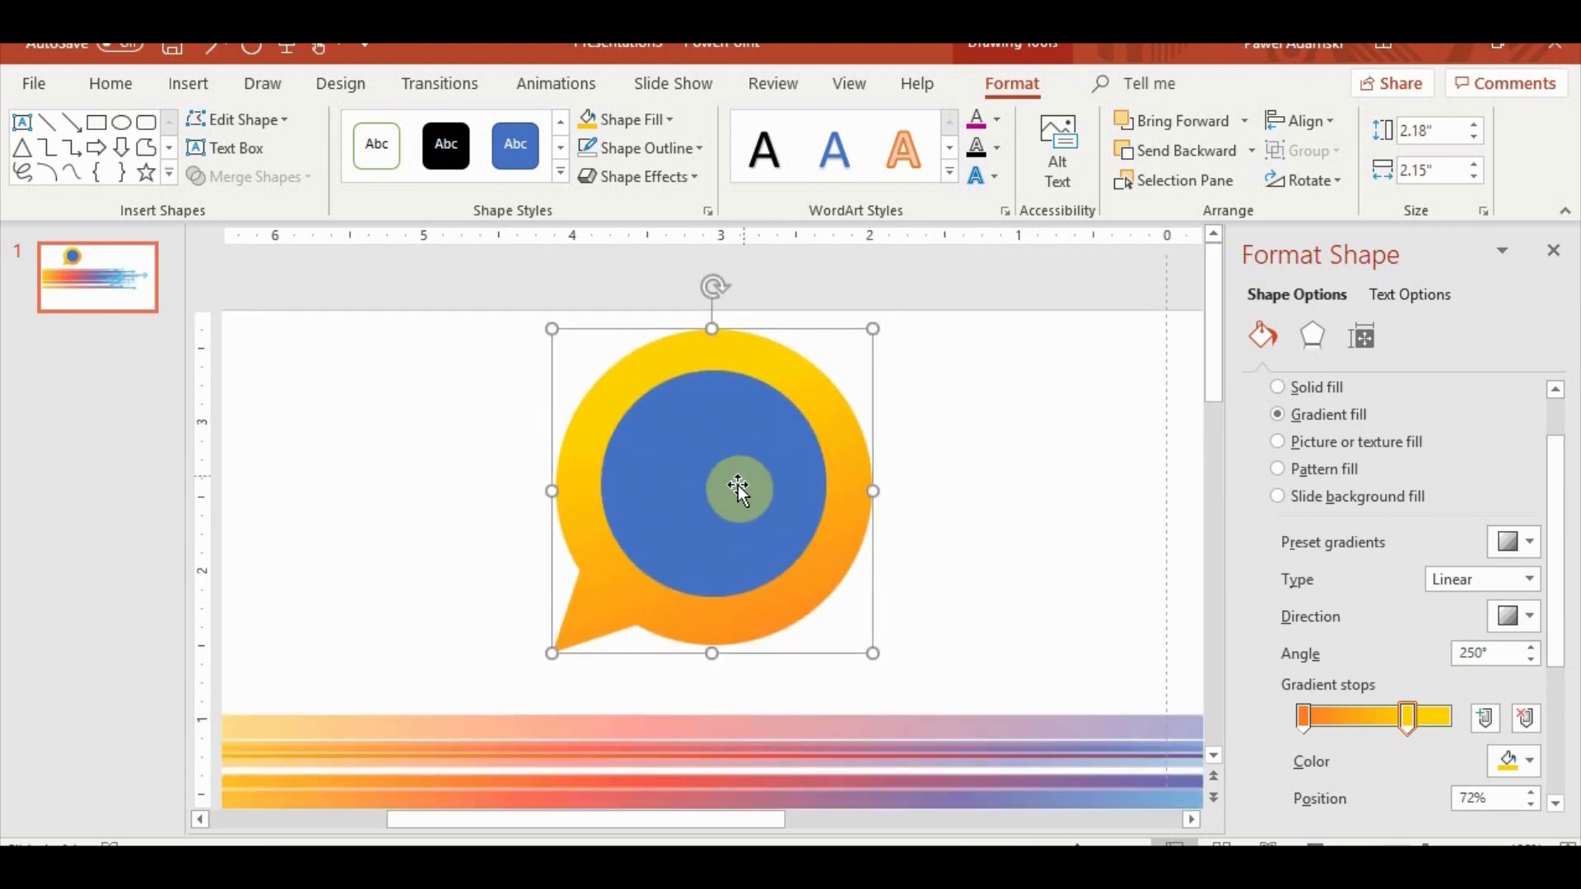
pyautogui.click(112, 85)
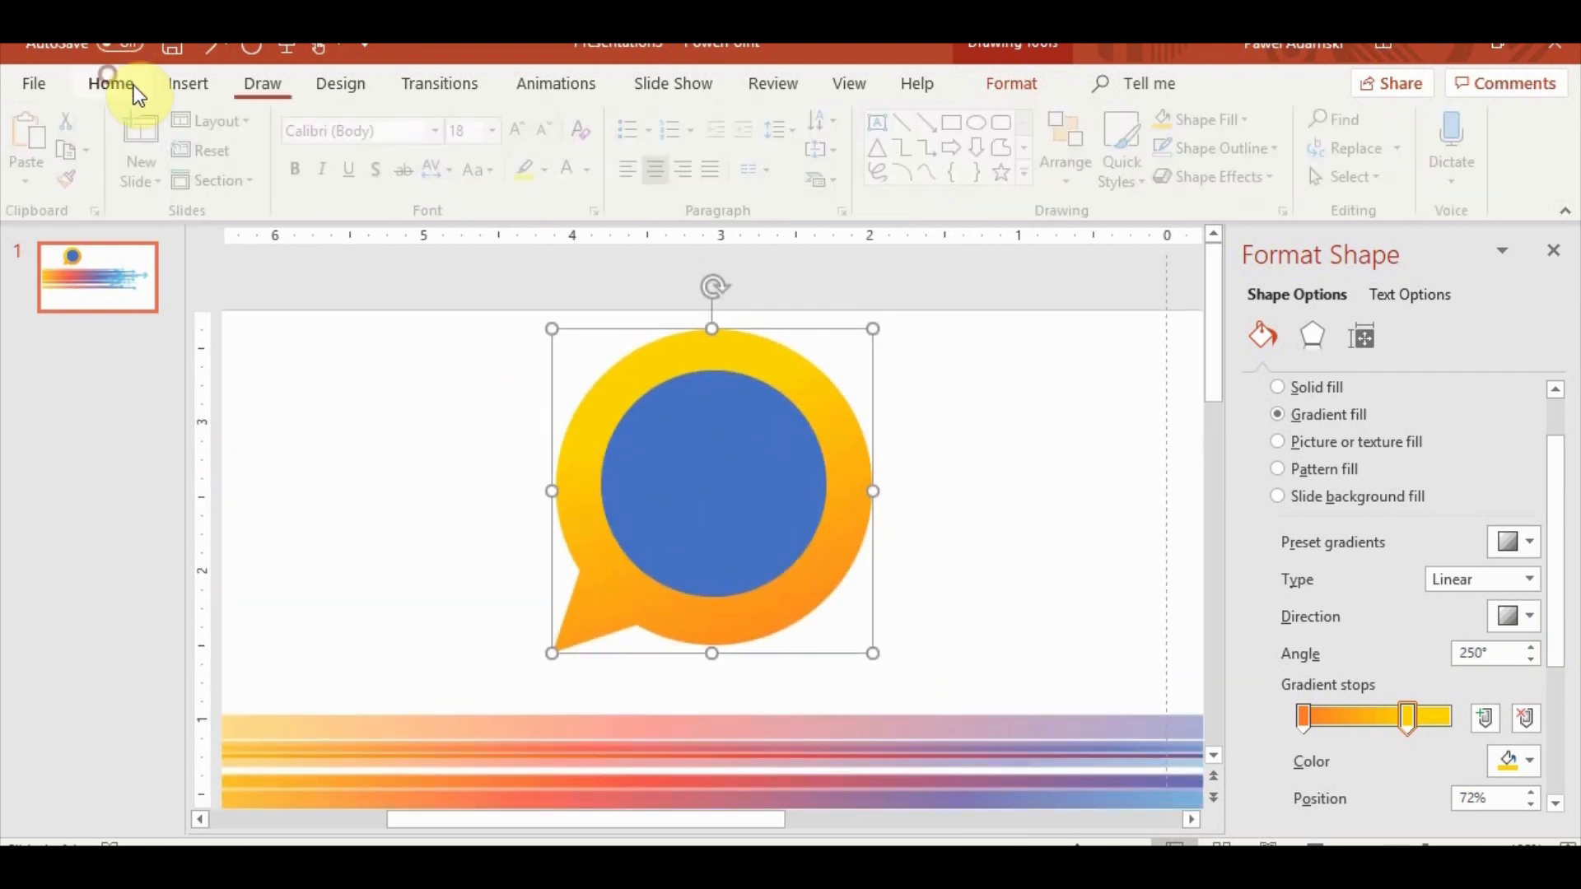
pyautogui.click(73, 178)
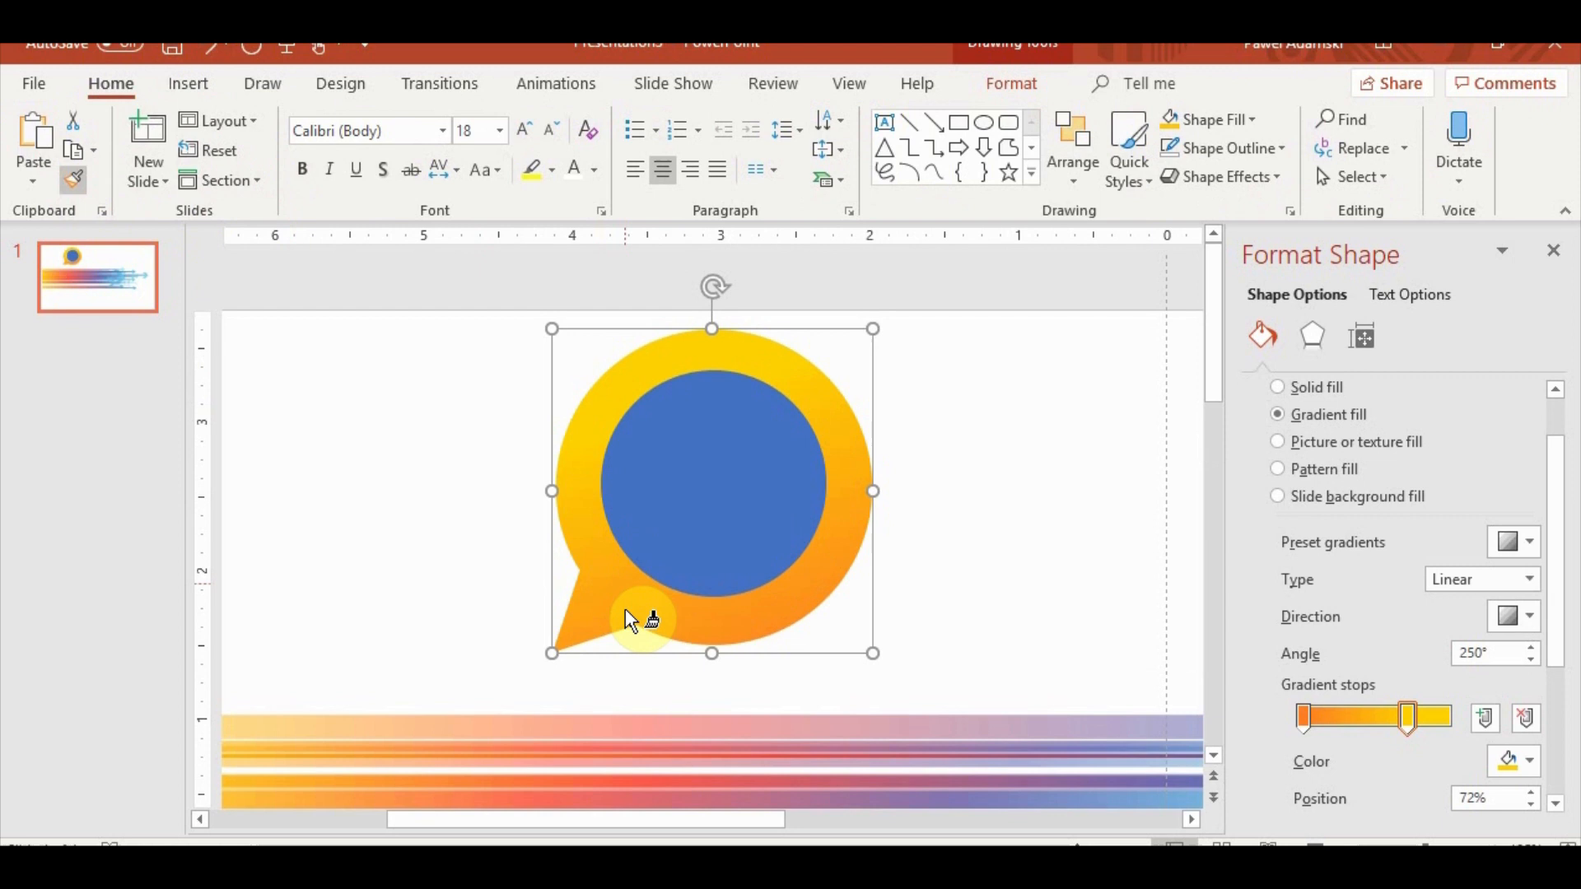
pyautogui.click(689, 591)
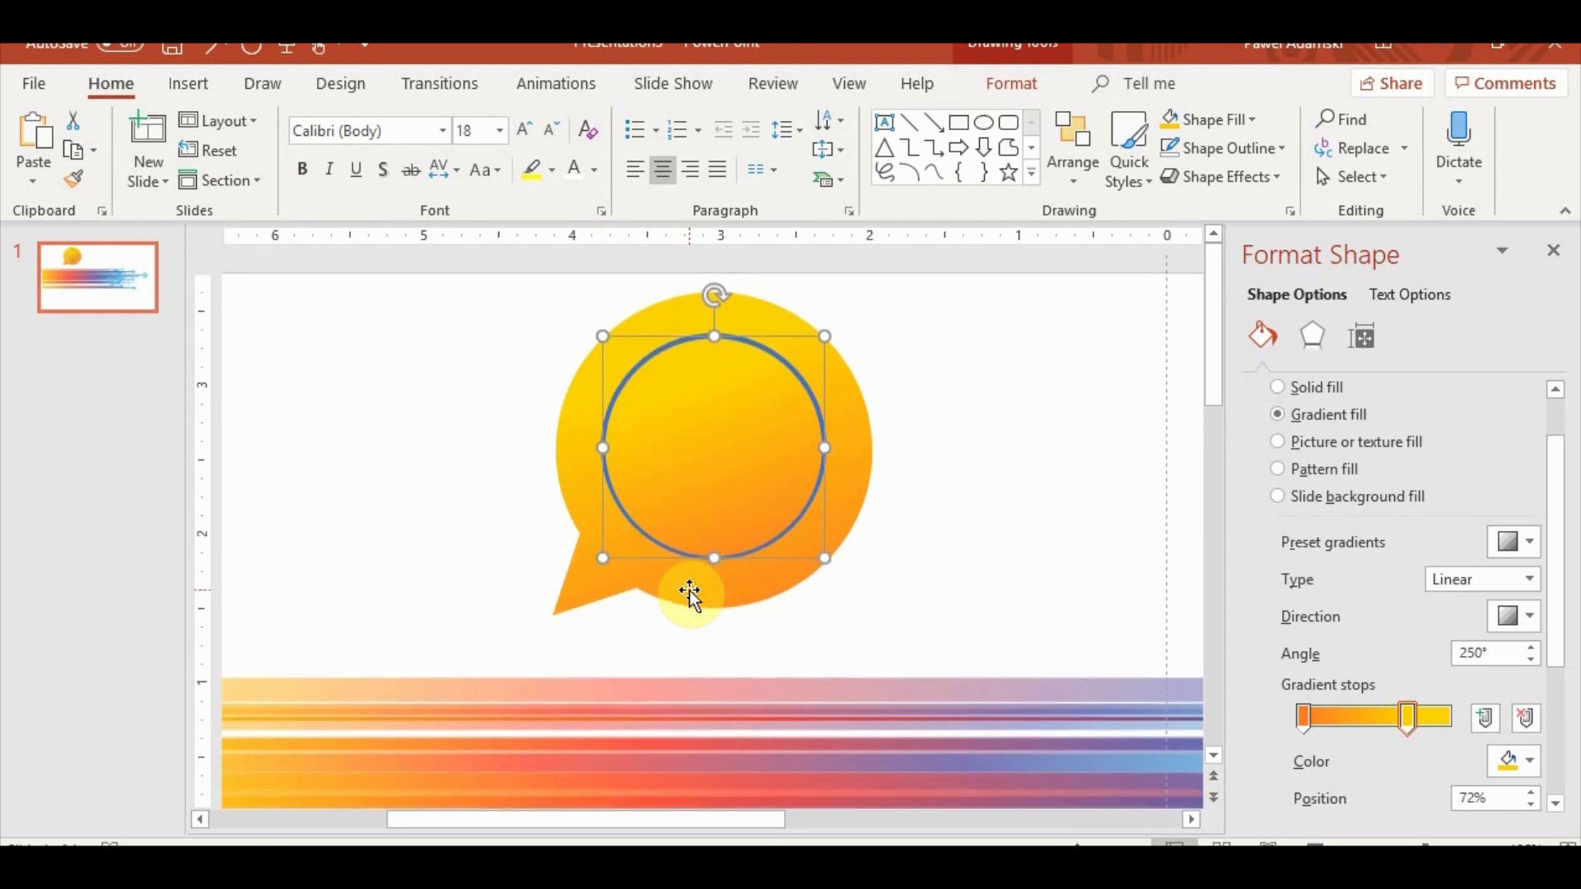
pyautogui.hotkey('ctrl', 'z')
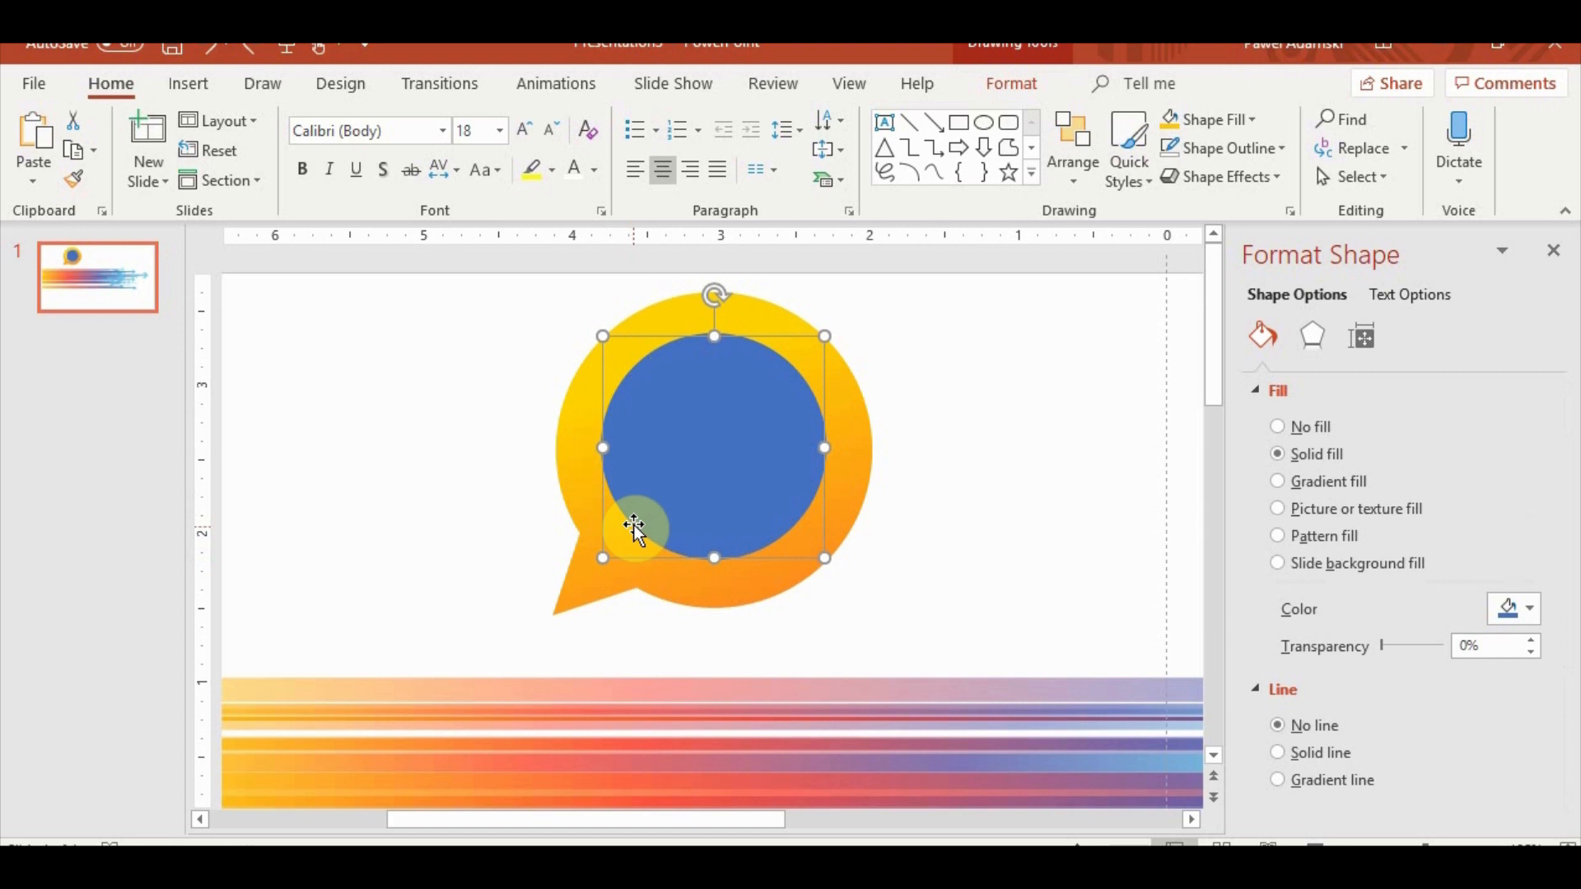
pyautogui.hotkey('ctrl', 'z')
# Step: Move the thin ring out to the left of the inner circle and copy the callout's gradient formatting onto it
pyautogui.moveTo(633, 522); pyautogui.dragTo(469, 505)
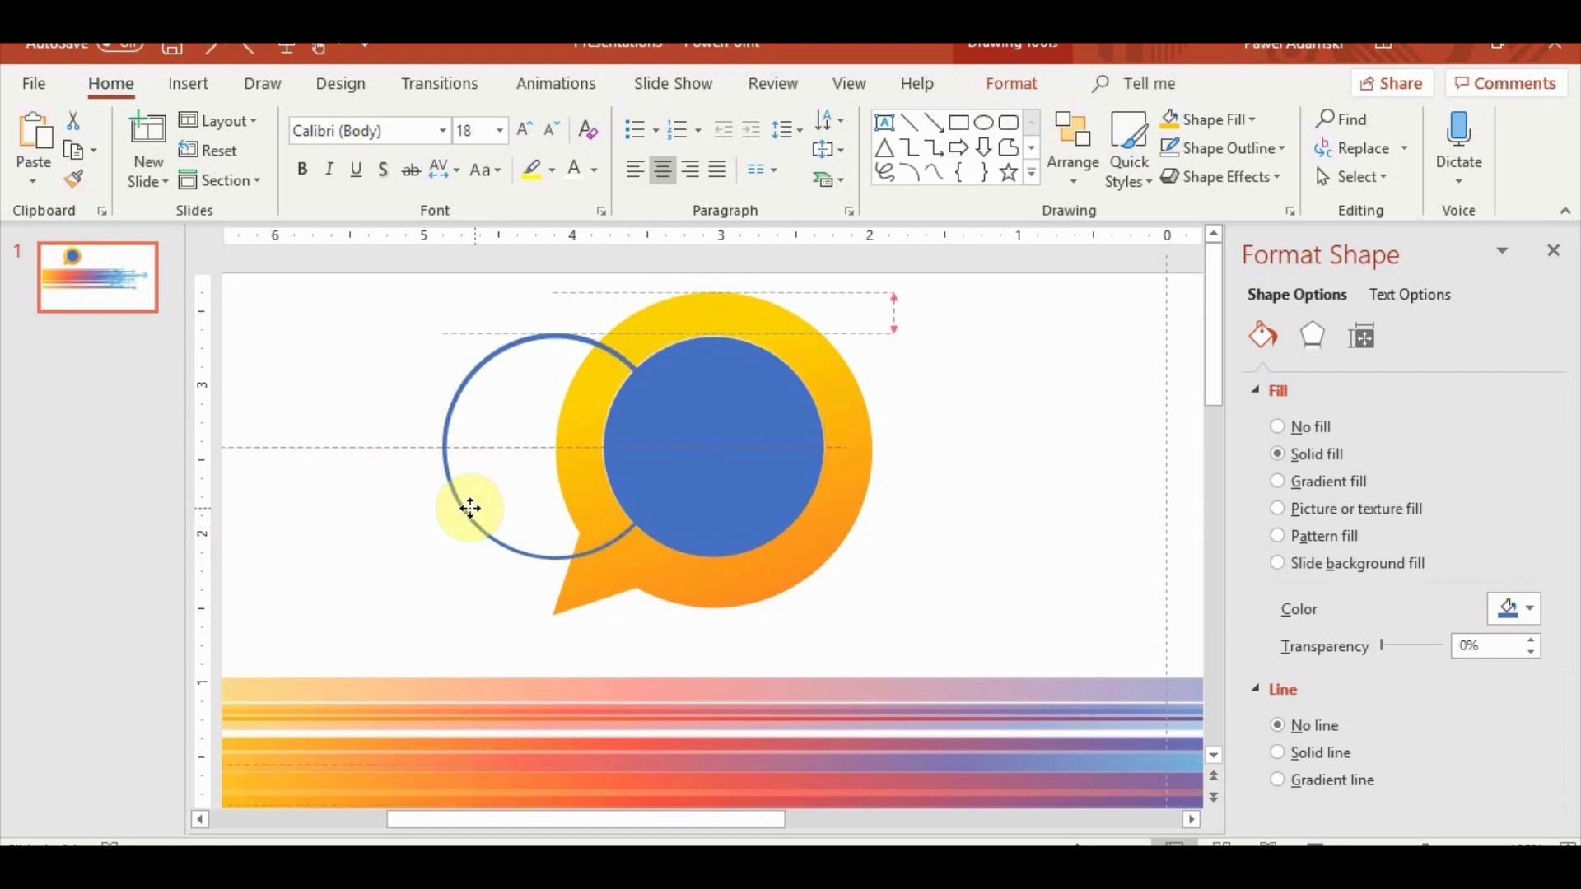
pyautogui.click(646, 571)
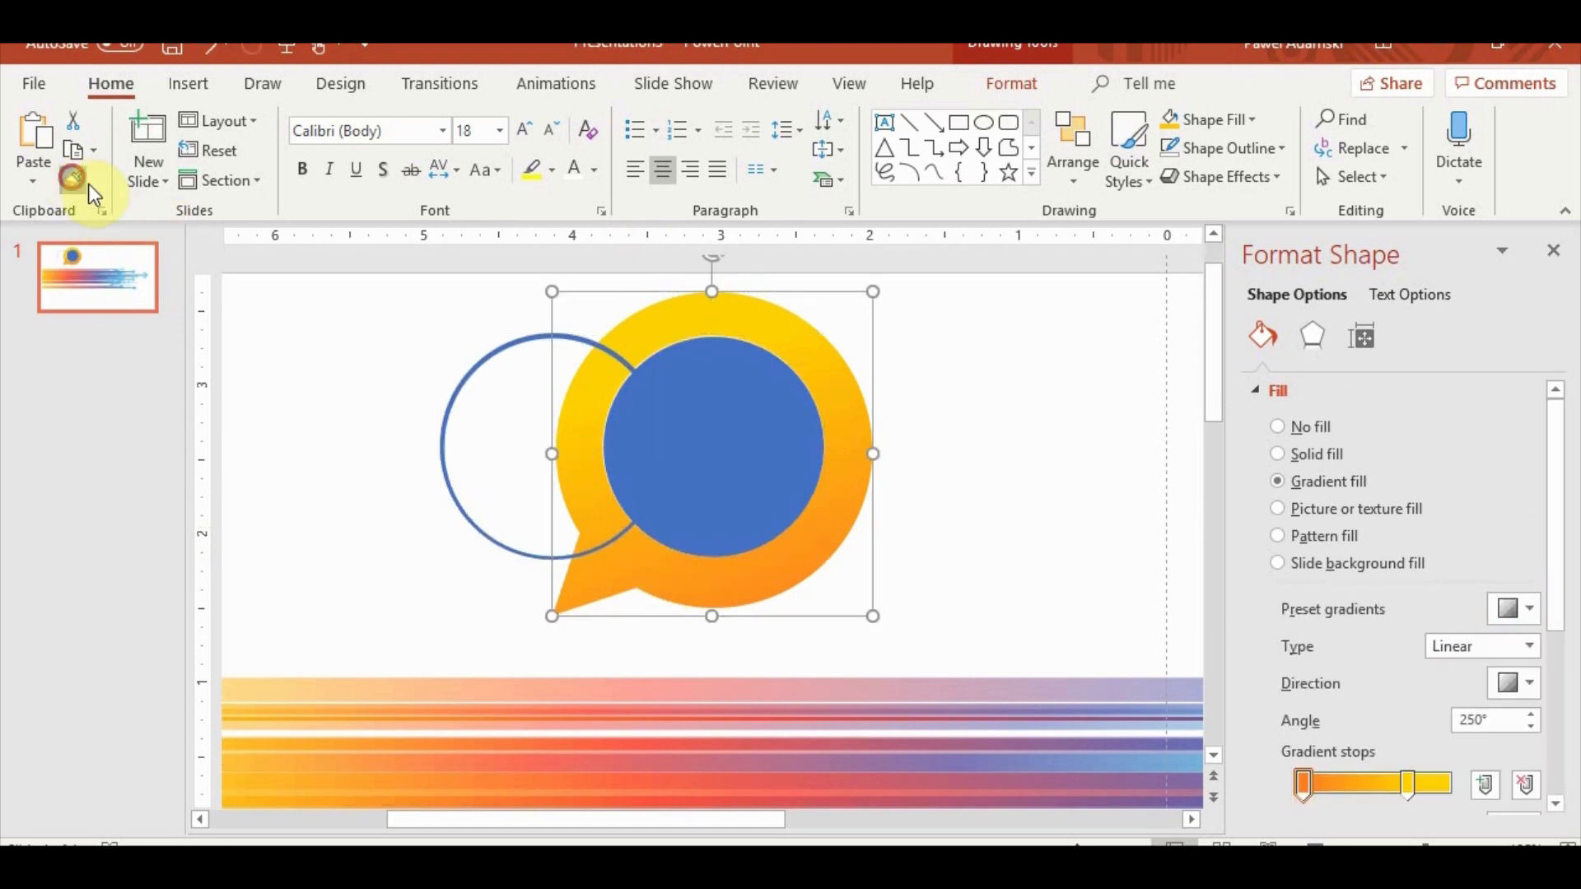
pyautogui.click(476, 364)
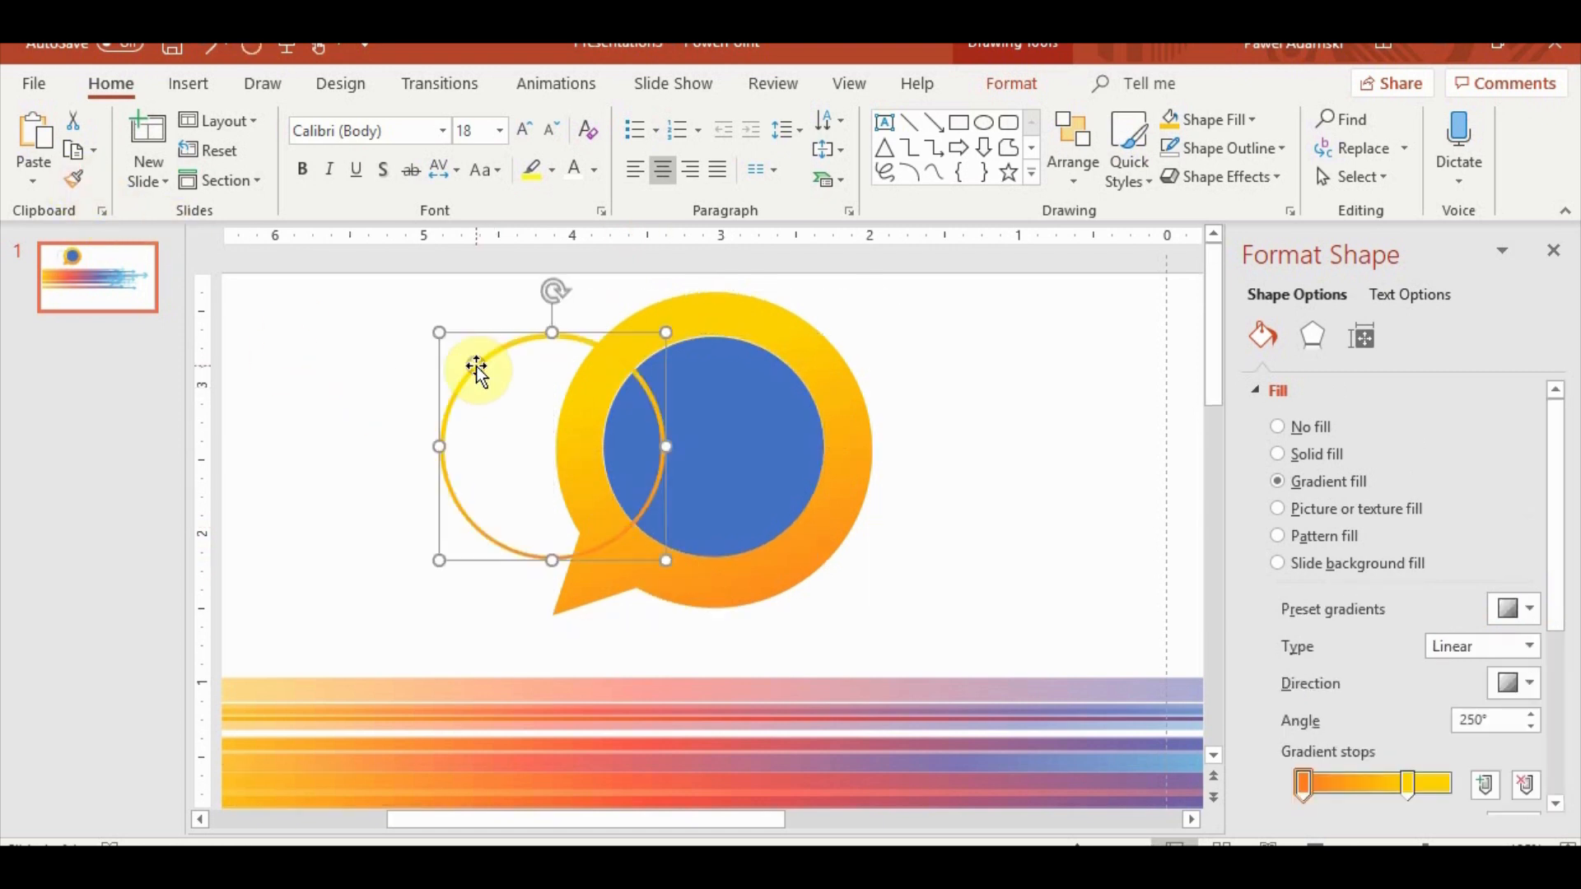
# Step: Set the thin ring's gradient angle to 210°
pyautogui.click(1529, 715)
pyautogui.click(1529, 715)
pyautogui.click(1528, 715)
pyautogui.click(1528, 715)
pyautogui.click(1528, 715)
pyautogui.click(1528, 715)
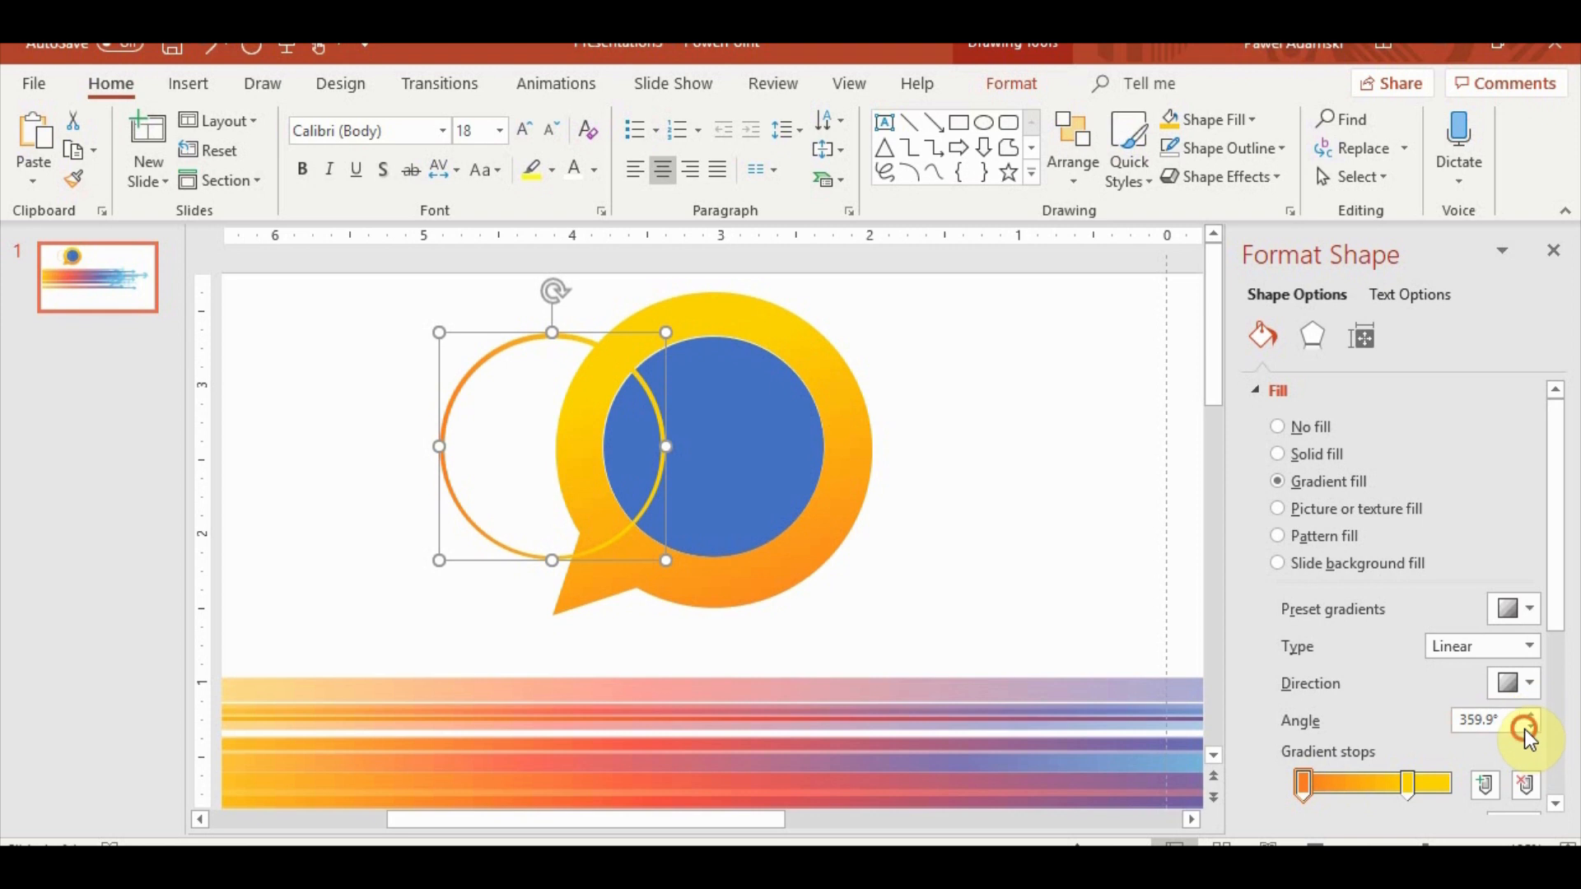
pyautogui.click(1530, 728)
pyautogui.click(1530, 727)
pyautogui.click(1530, 728)
pyautogui.click(1530, 728)
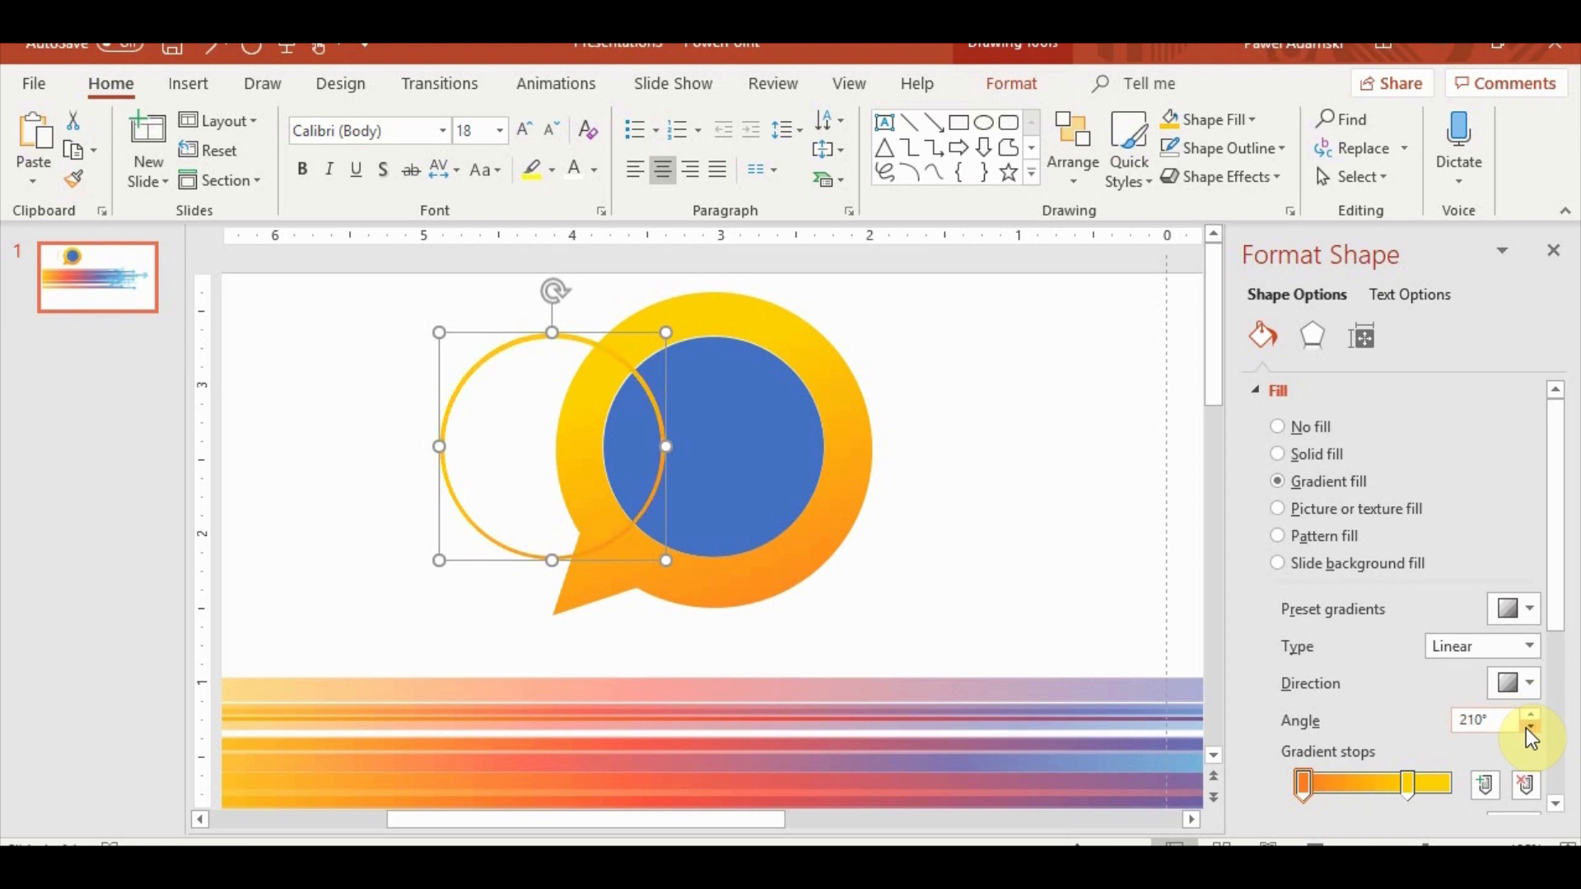
# Step: Set the thin ring's gradient angle to 50°
pyautogui.click(1529, 728)
pyautogui.click(1528, 728)
pyautogui.click(1529, 728)
pyautogui.click(1528, 728)
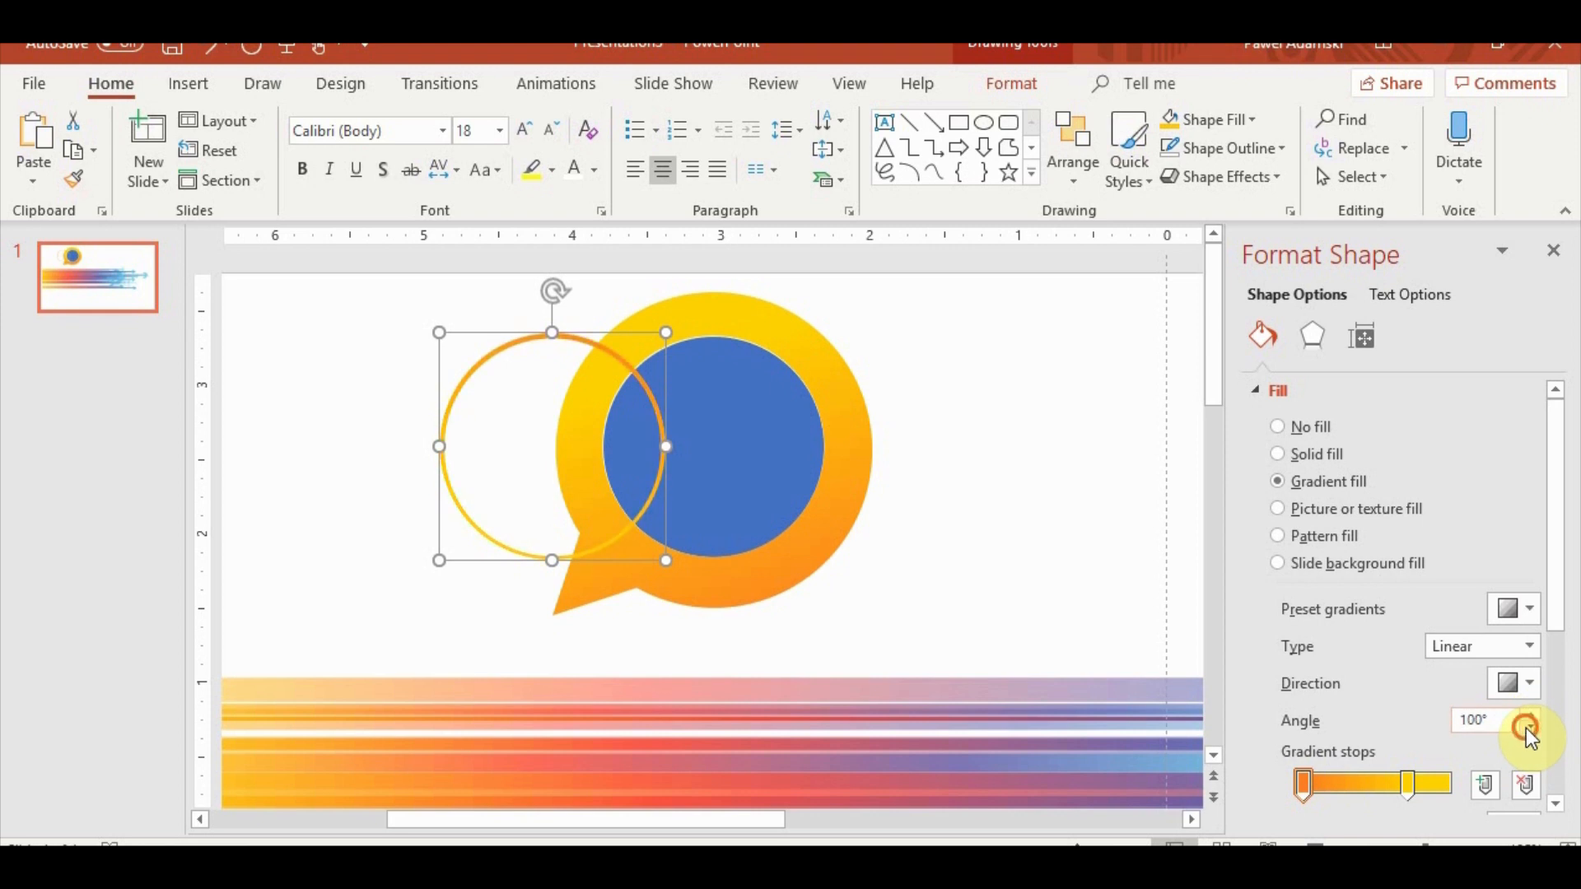
pyautogui.click(1528, 728)
pyautogui.click(1528, 728)
pyautogui.click(1528, 728)
pyautogui.click(1528, 728)
pyautogui.click(1528, 728)
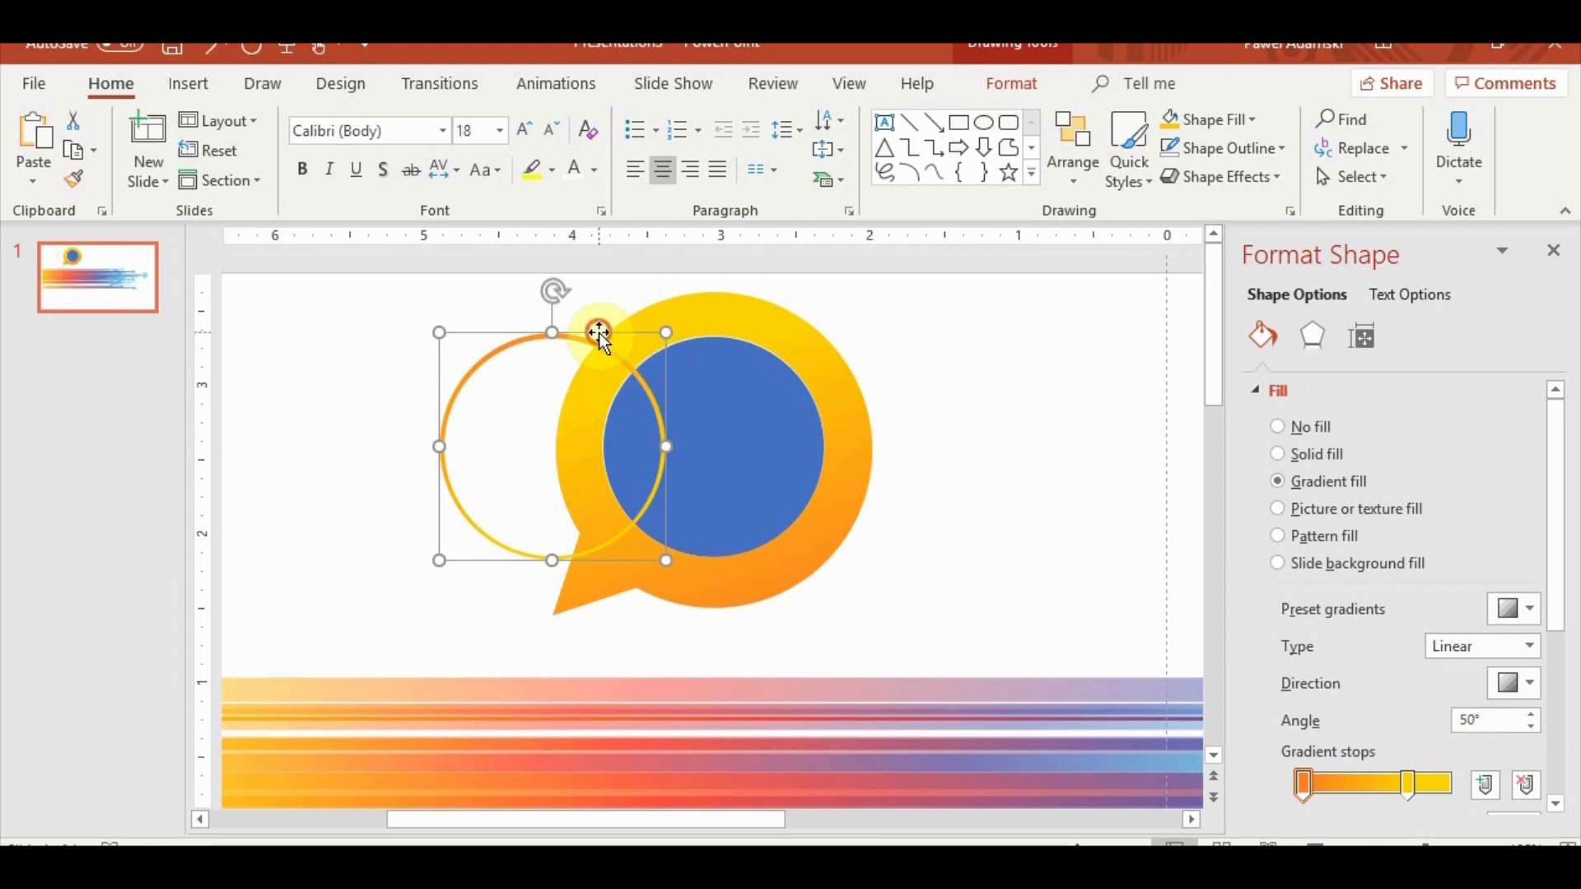
# Step: Move the thin ring back into the callout so that it is centred around the blue inner circle
pyautogui.moveTo(600, 333); pyautogui.dragTo(756, 337)
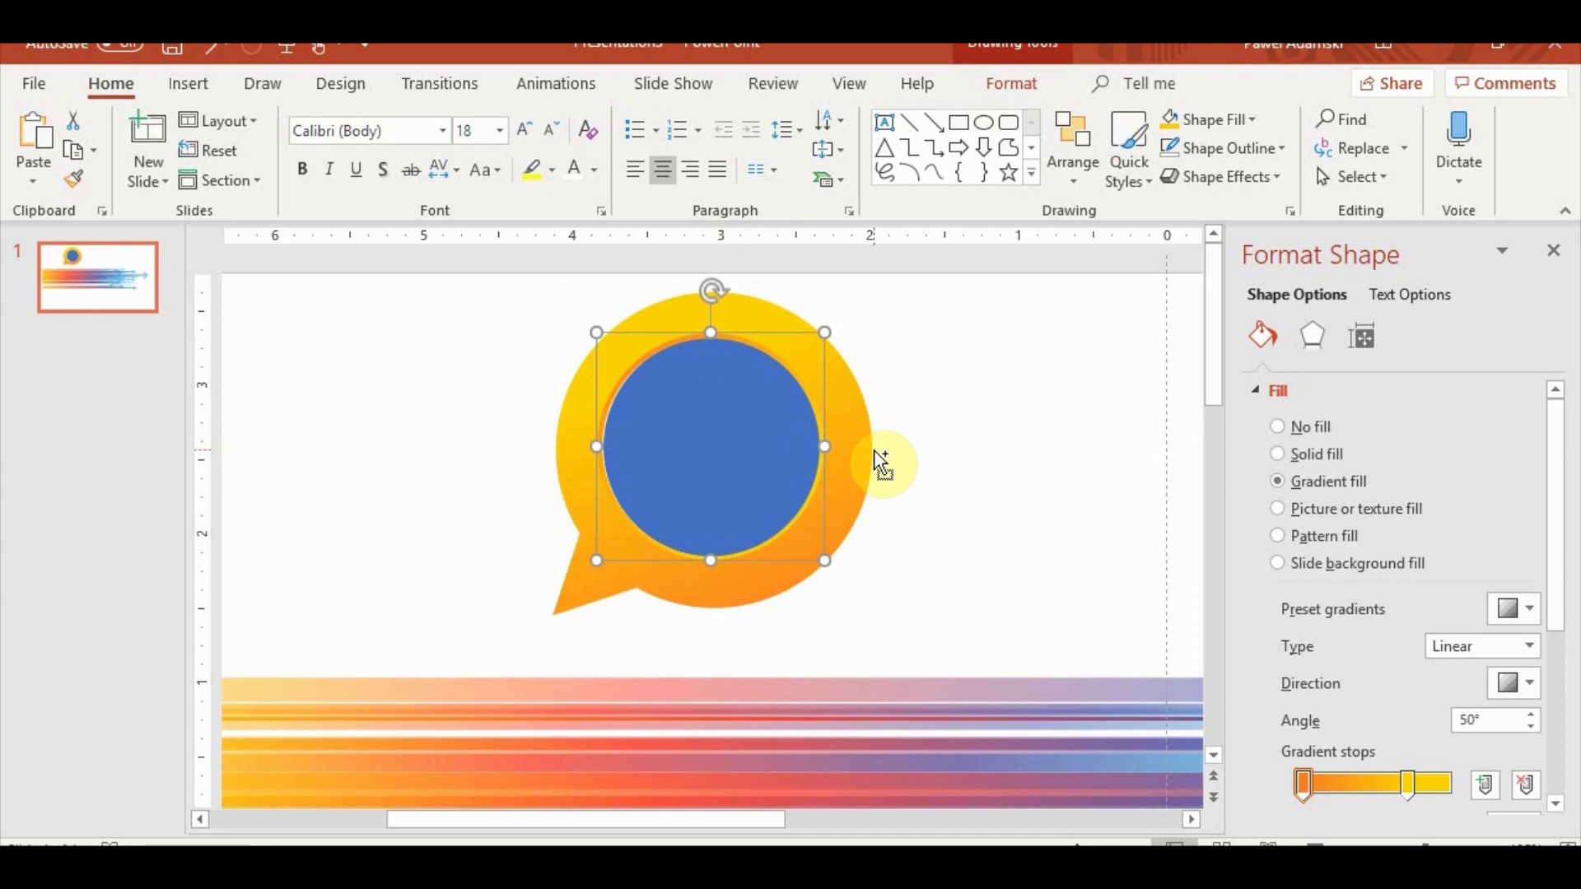
pyautogui.hotkey('ctrl', 'Right')
pyautogui.hotkey('ctrl', 'Right')
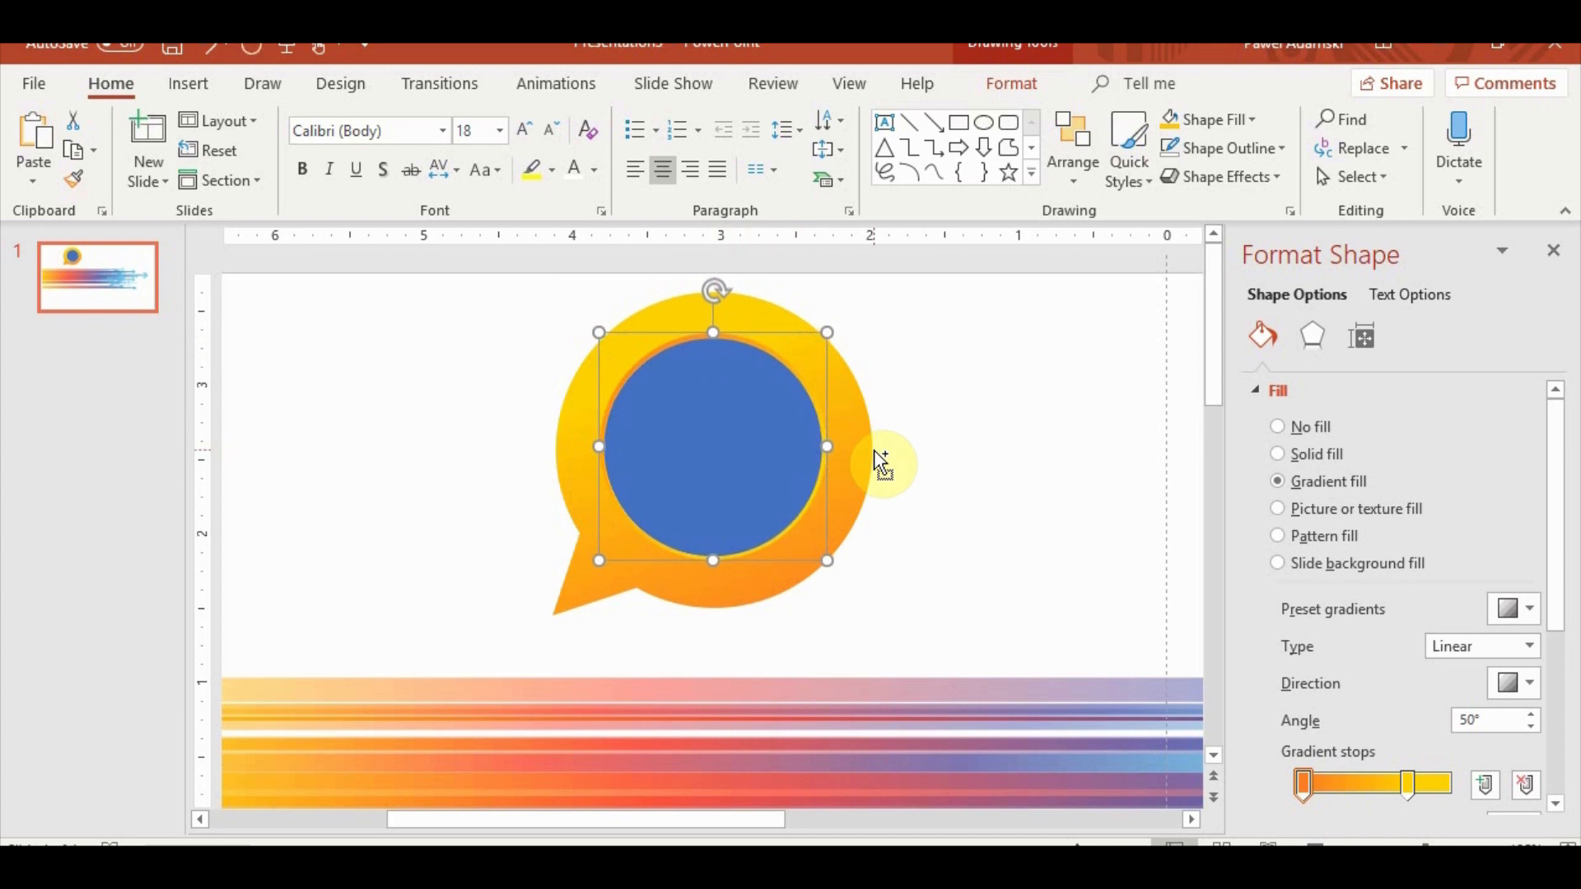
# Step: Set the thin ring's gradient angle to 20°
pyautogui.click(1528, 713)
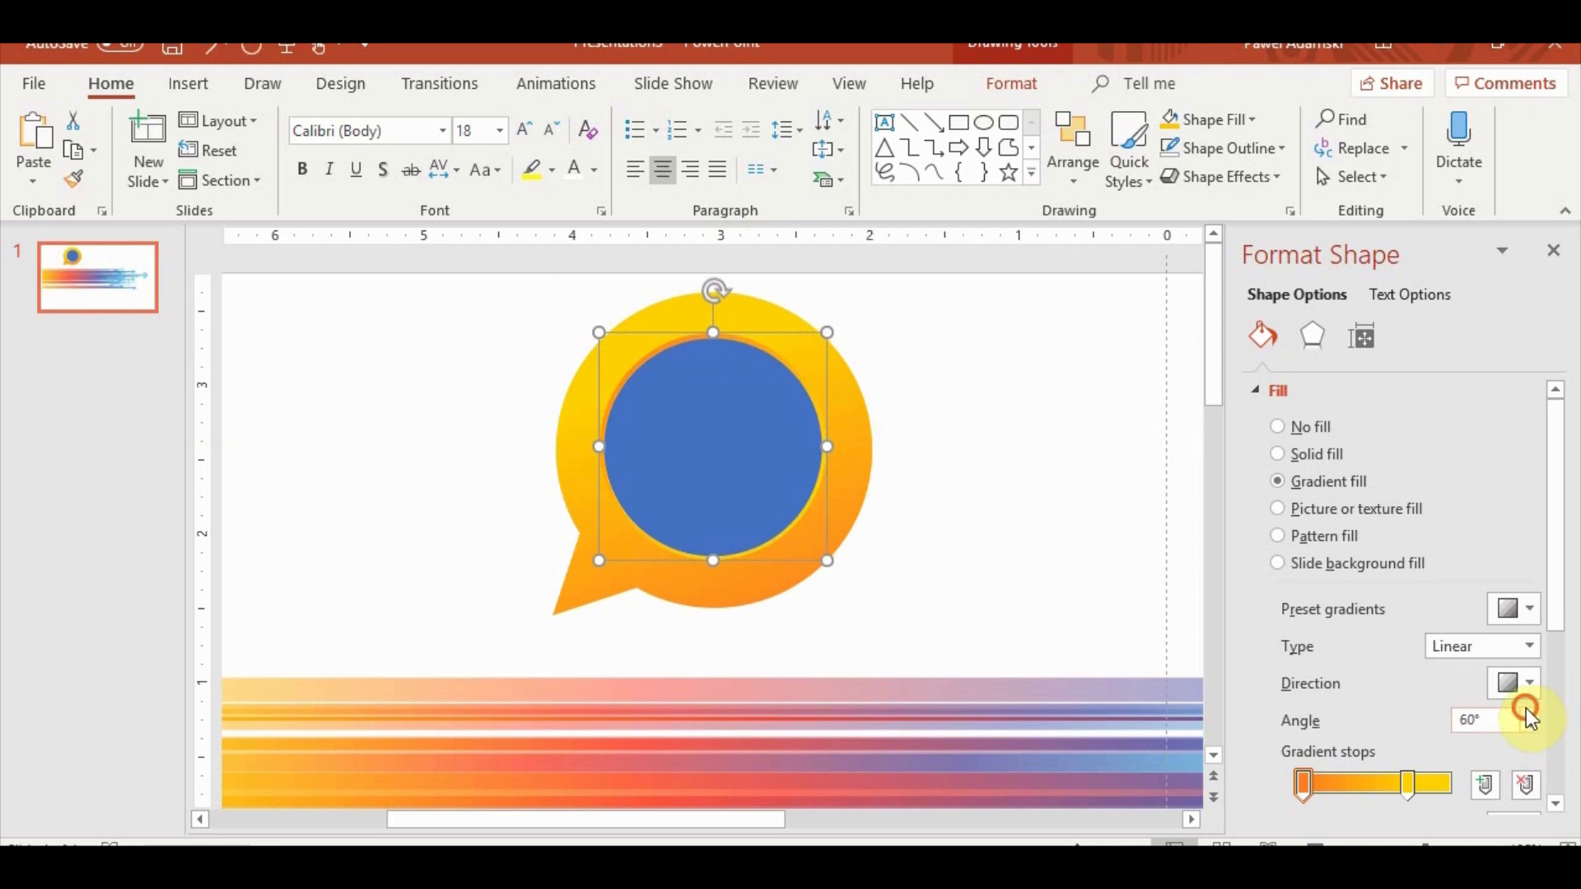
pyautogui.click(1529, 709)
pyautogui.click(1529, 709)
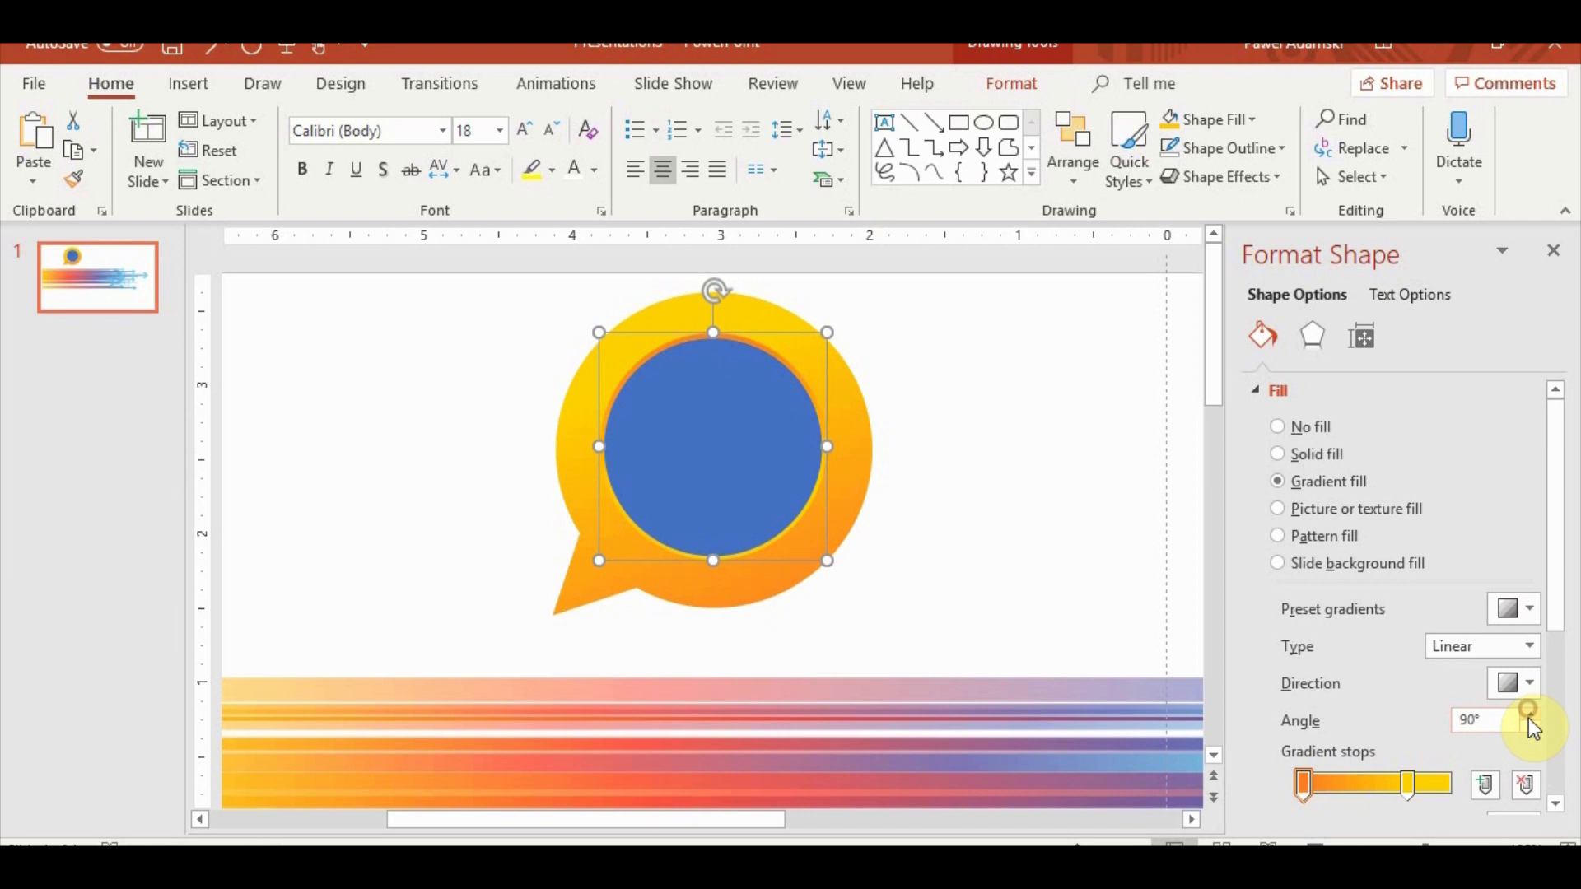
pyautogui.click(1528, 726)
pyautogui.click(1528, 726)
pyautogui.click(1529, 726)
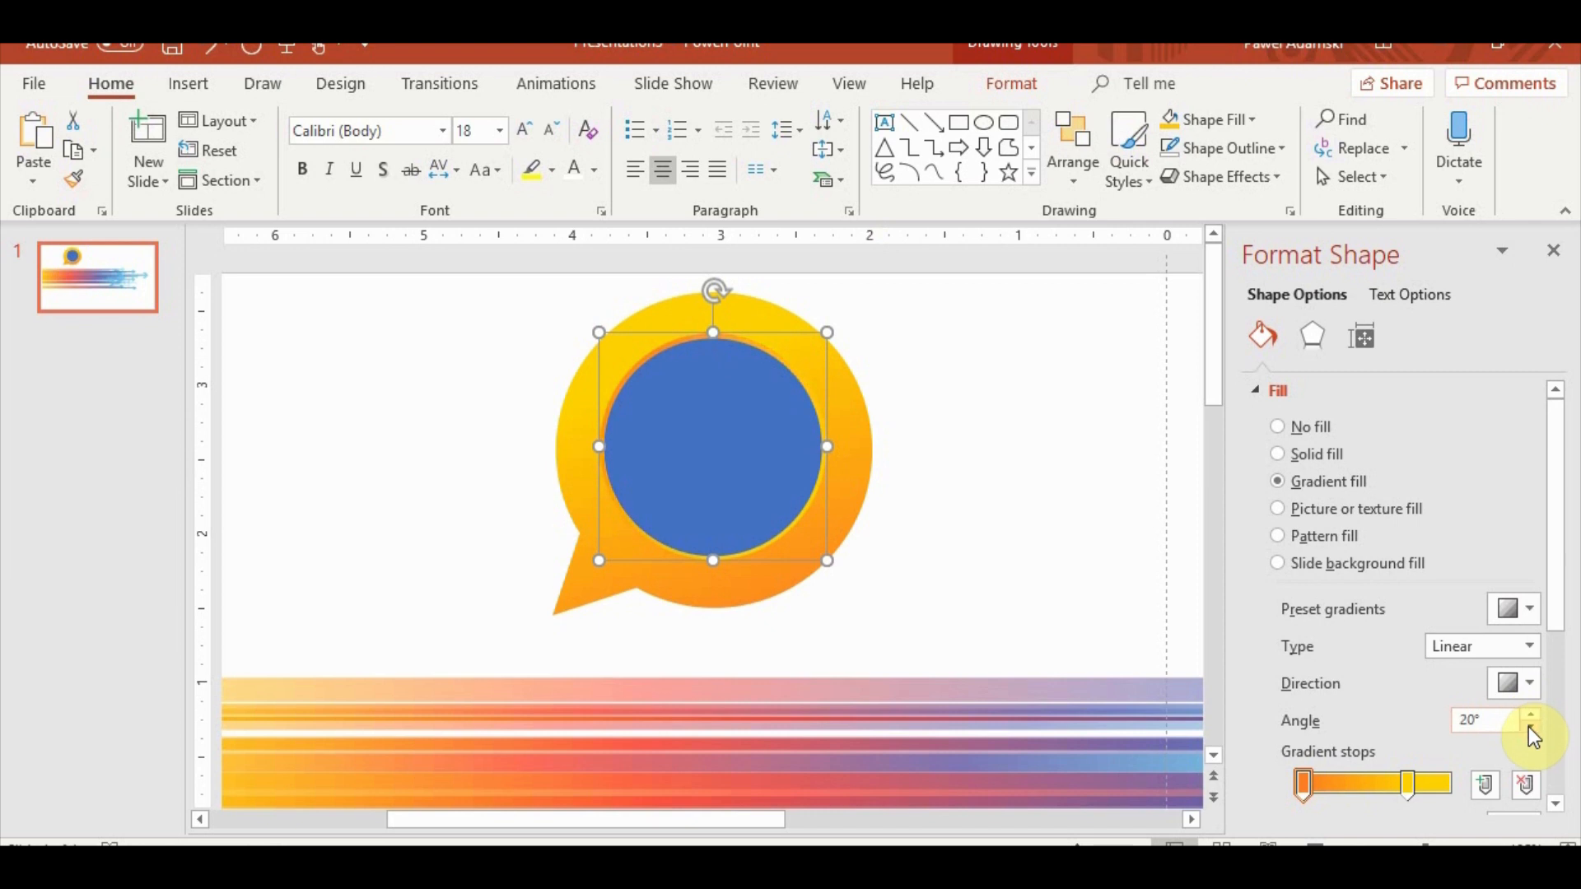
# Step: Darken the orange gradient stop at 0% of the speech-bubble callout to a brightness of -25%
pyautogui.click(736, 594)
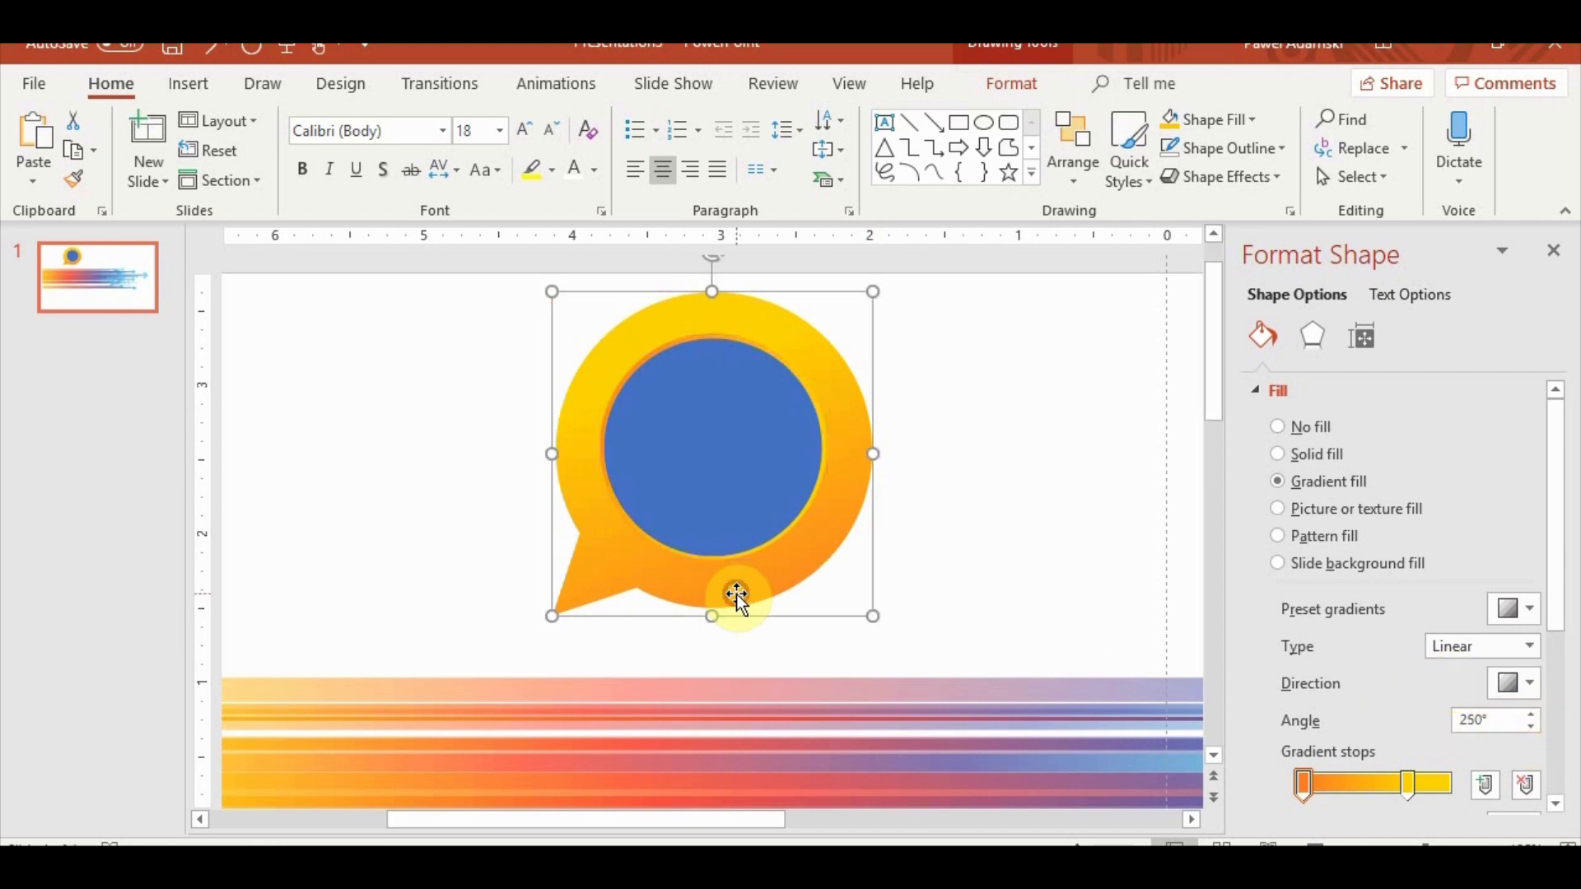
pyautogui.moveTo(1572, 614); pyautogui.dragTo(1569, 693)
pyautogui.moveTo(1423, 779); pyautogui.dragTo(1417, 772)
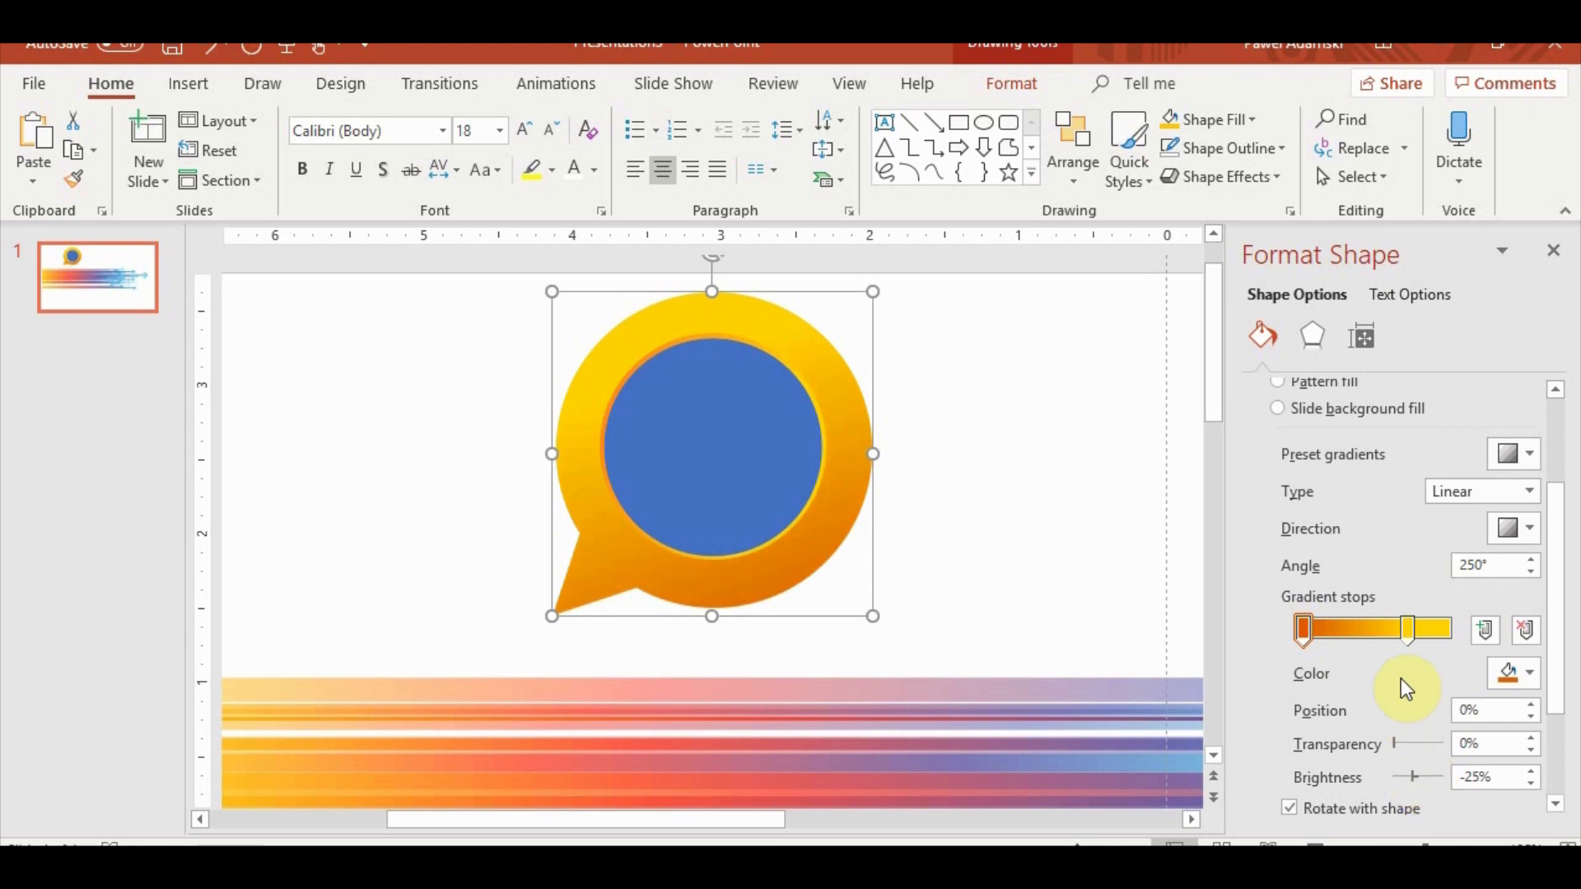
# Step: Fill the inner circle with white darkened by 15% and apply a diagonal dark-to-light grey linear gradient to it
pyautogui.click(778, 470)
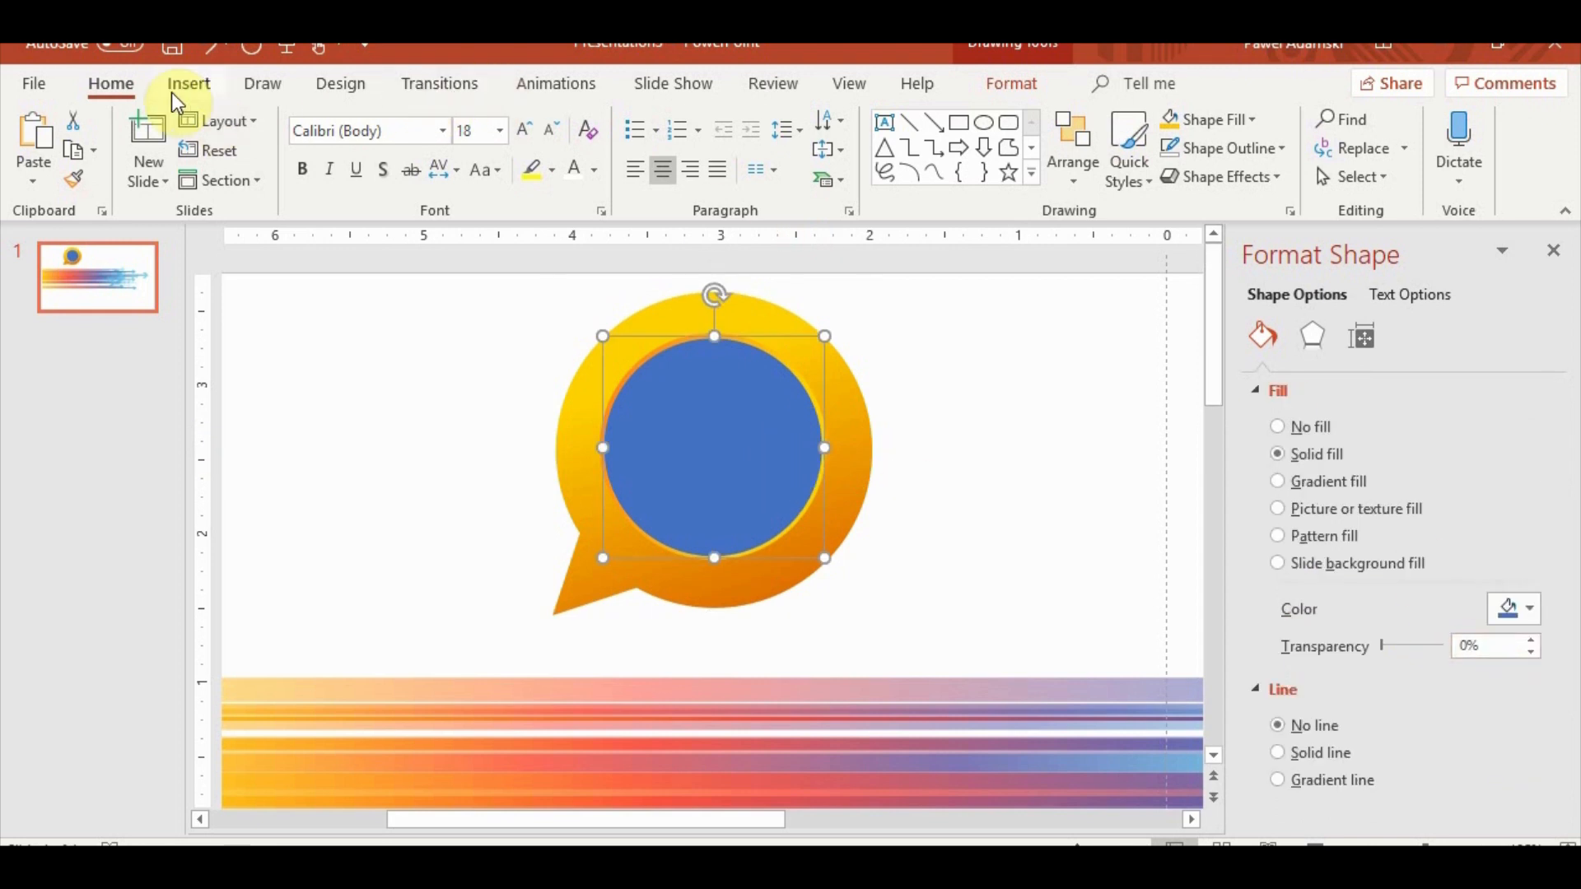
pyautogui.click(1004, 83)
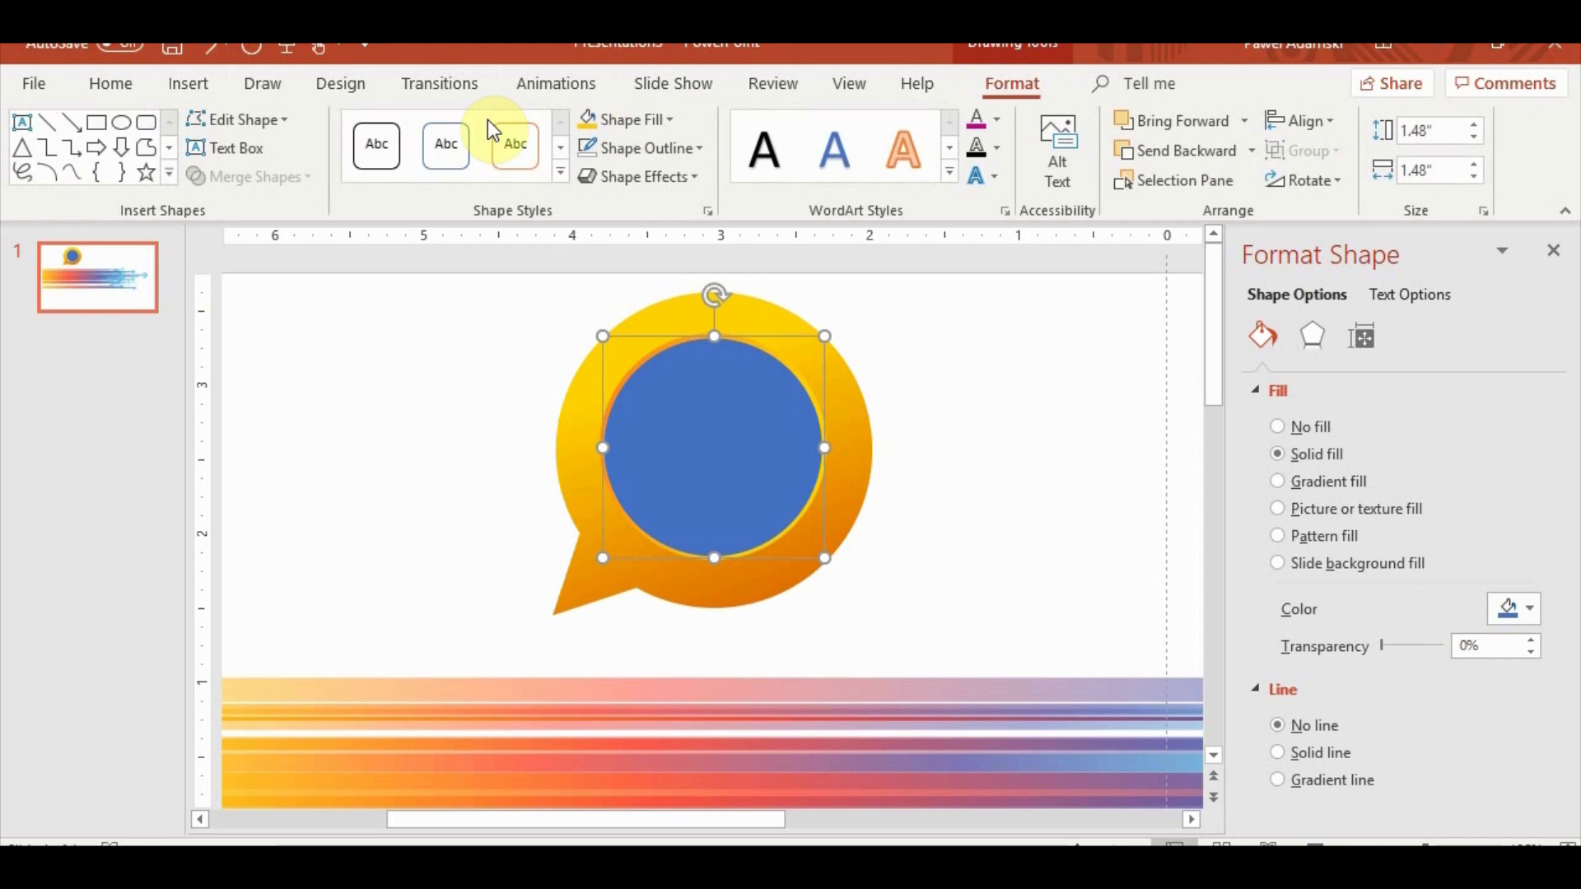
pyautogui.click(672, 121)
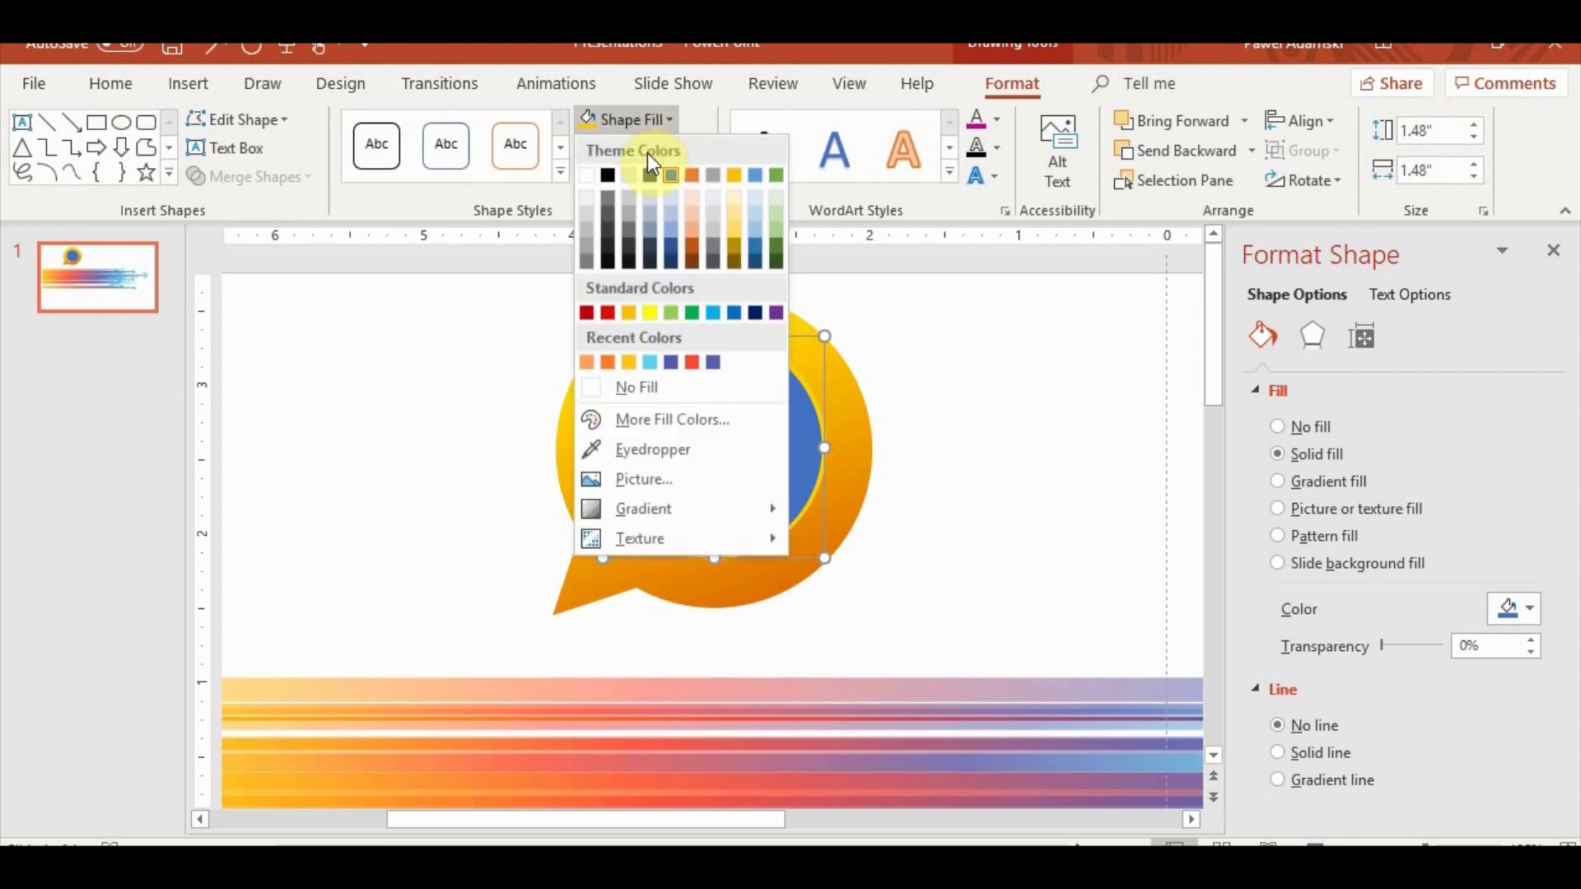
pyautogui.click(583, 211)
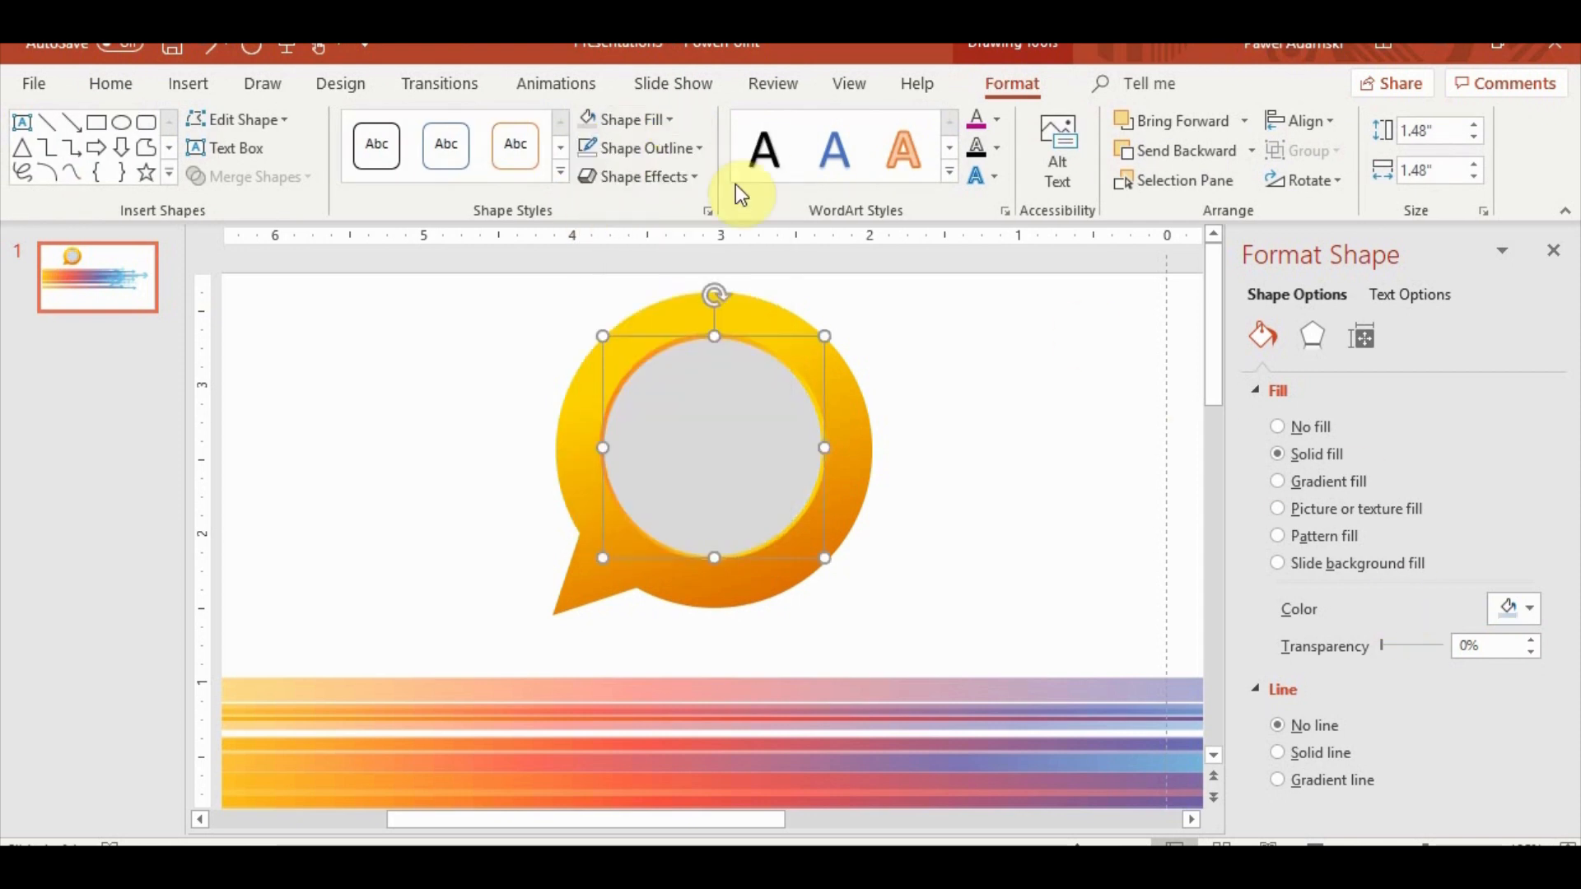
pyautogui.click(672, 122)
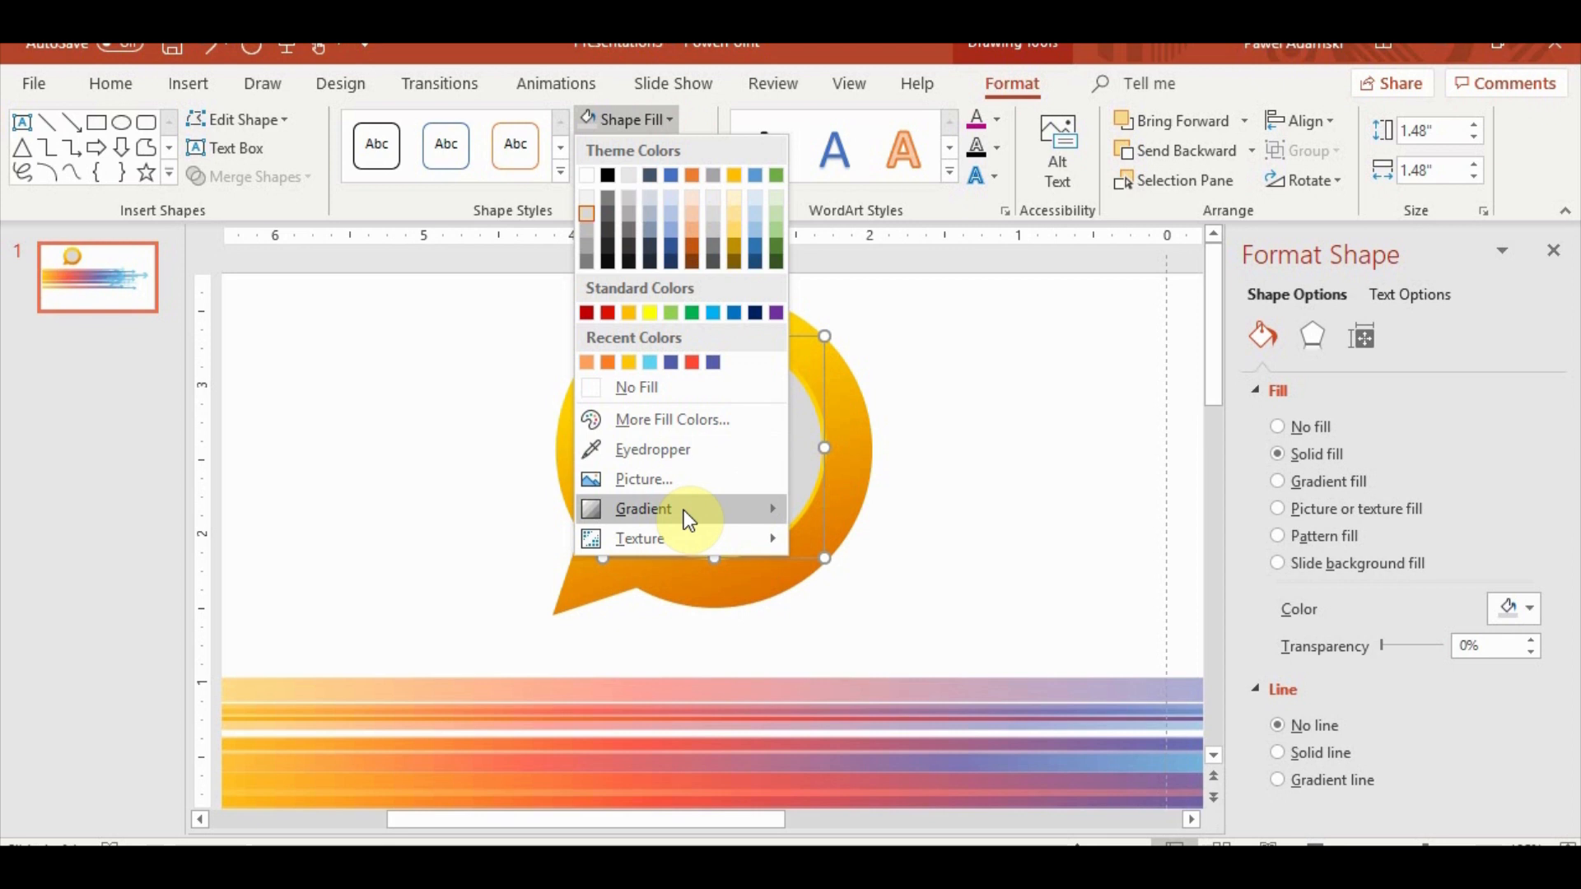
pyautogui.moveTo(684, 511)
pyautogui.click(827, 620)
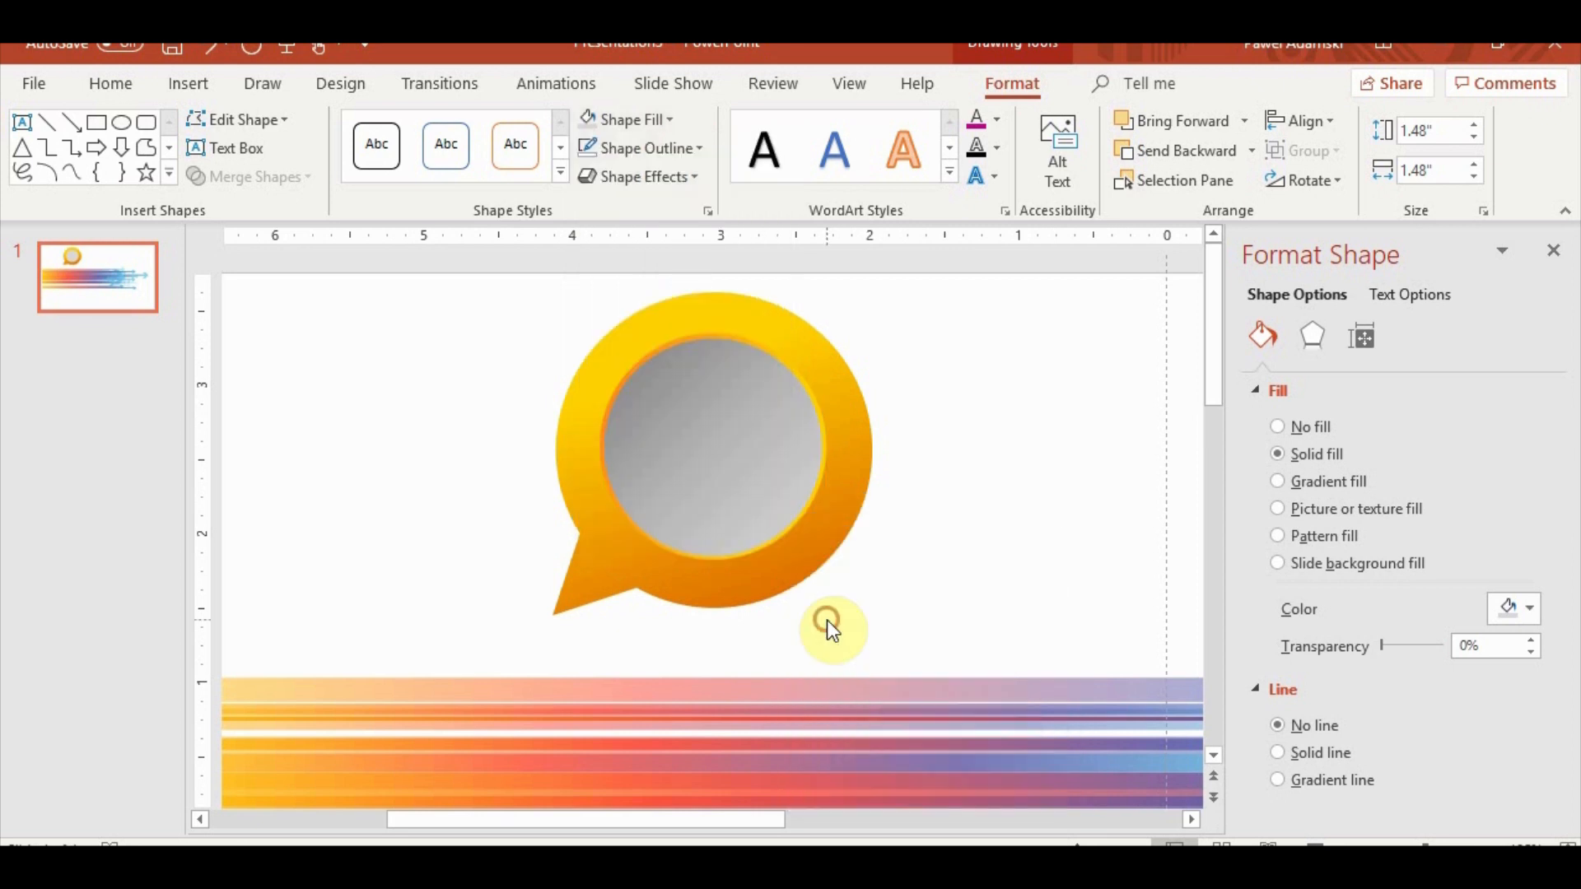
# Step: Change the inner circle's gradient stop at 100% to white
pyautogui.moveTo(1556, 559); pyautogui.dragTo(1545, 667)
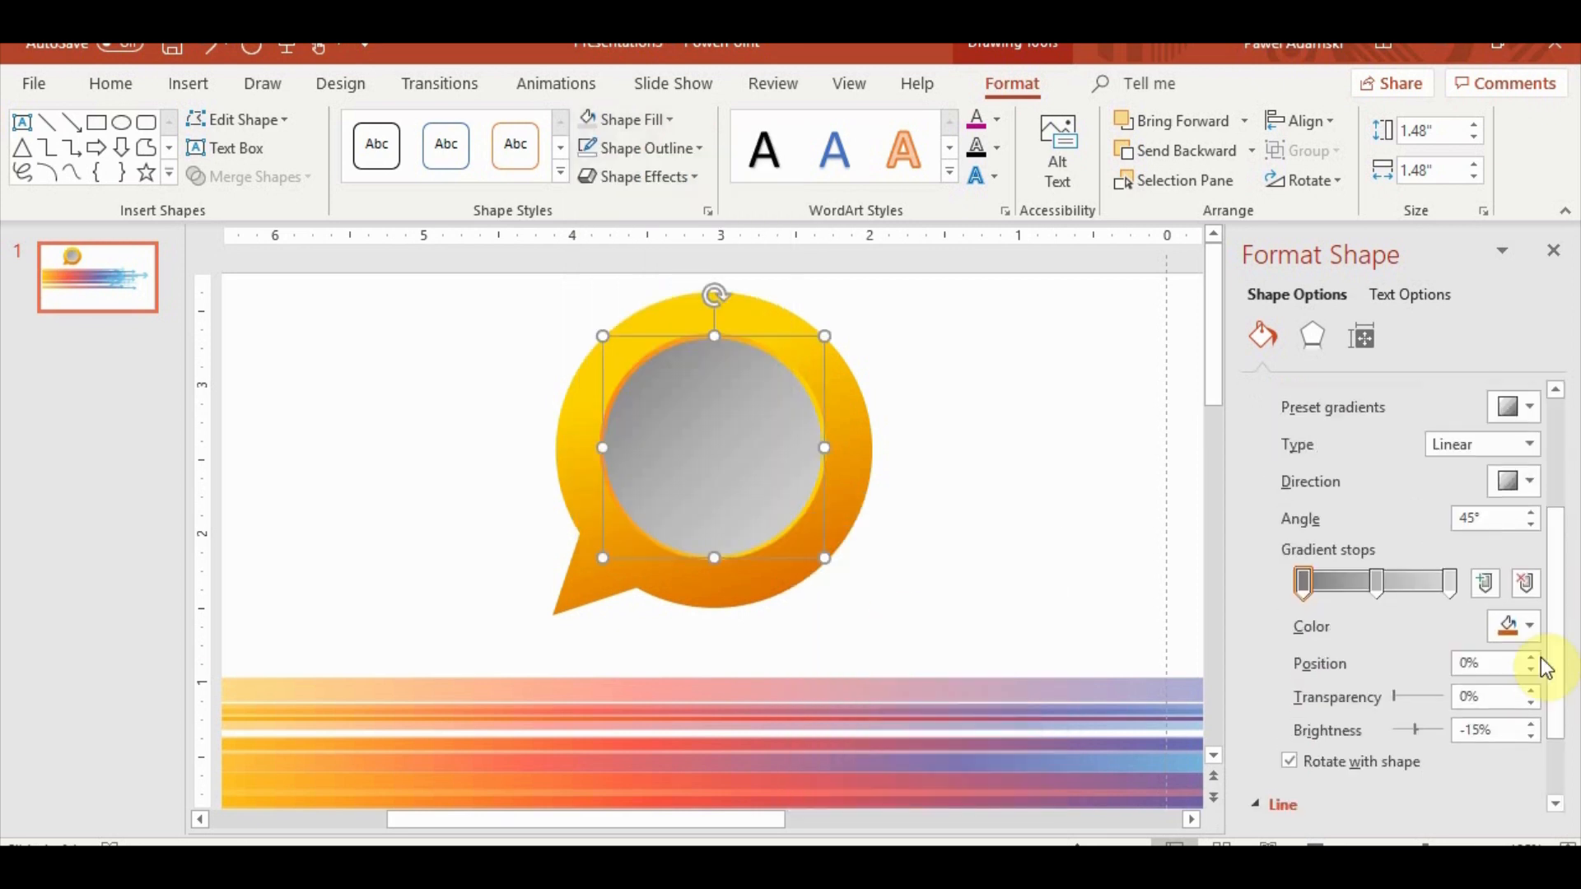
pyautogui.click(1450, 583)
pyautogui.click(1519, 628)
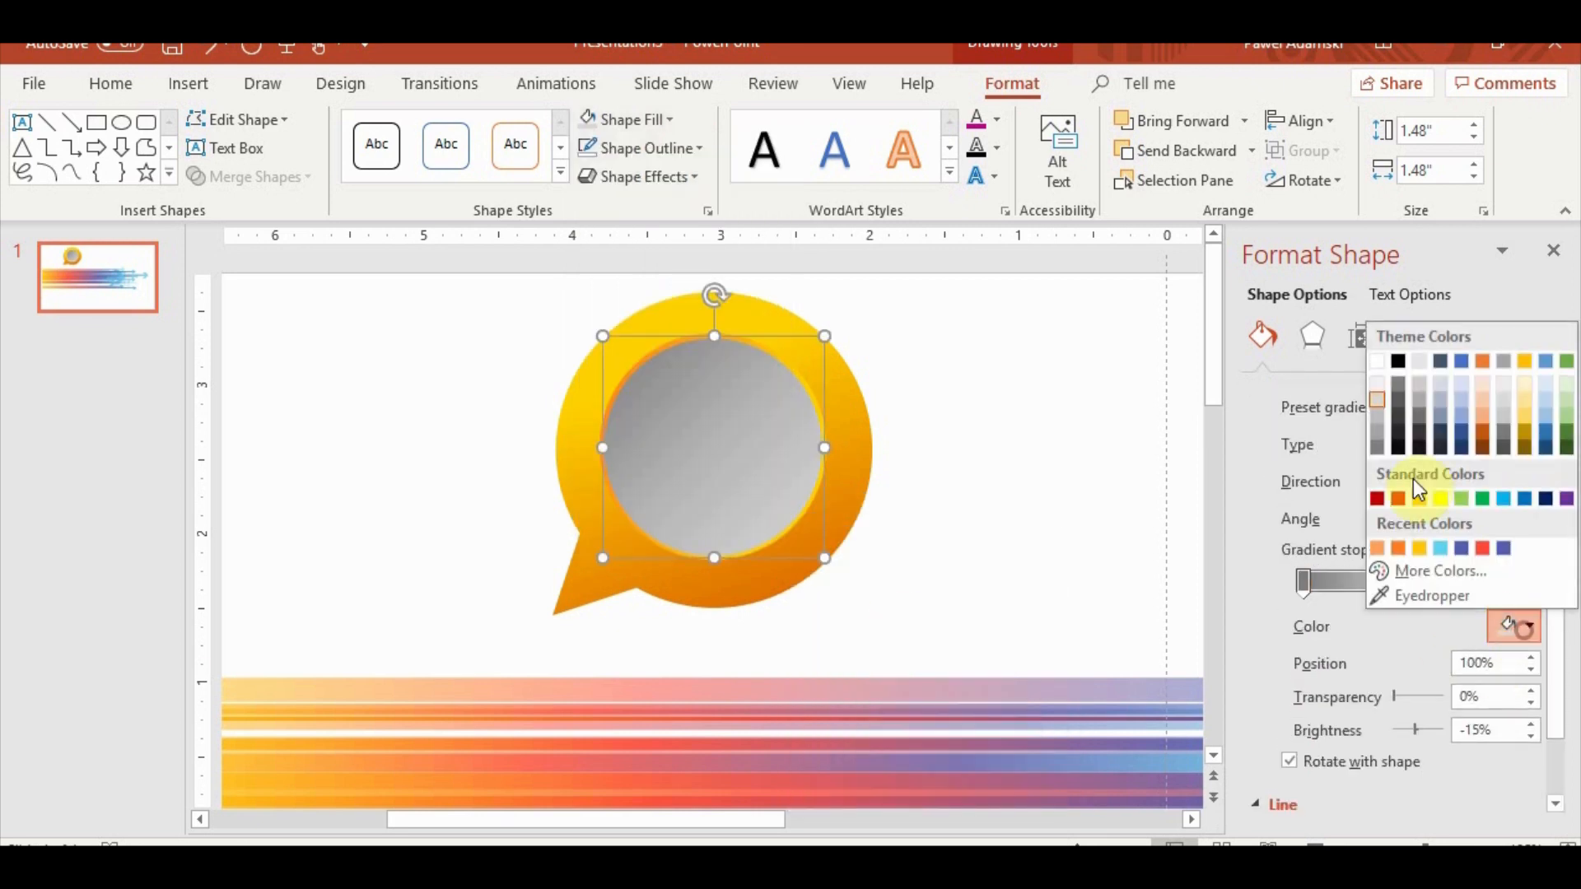
pyautogui.click(1375, 364)
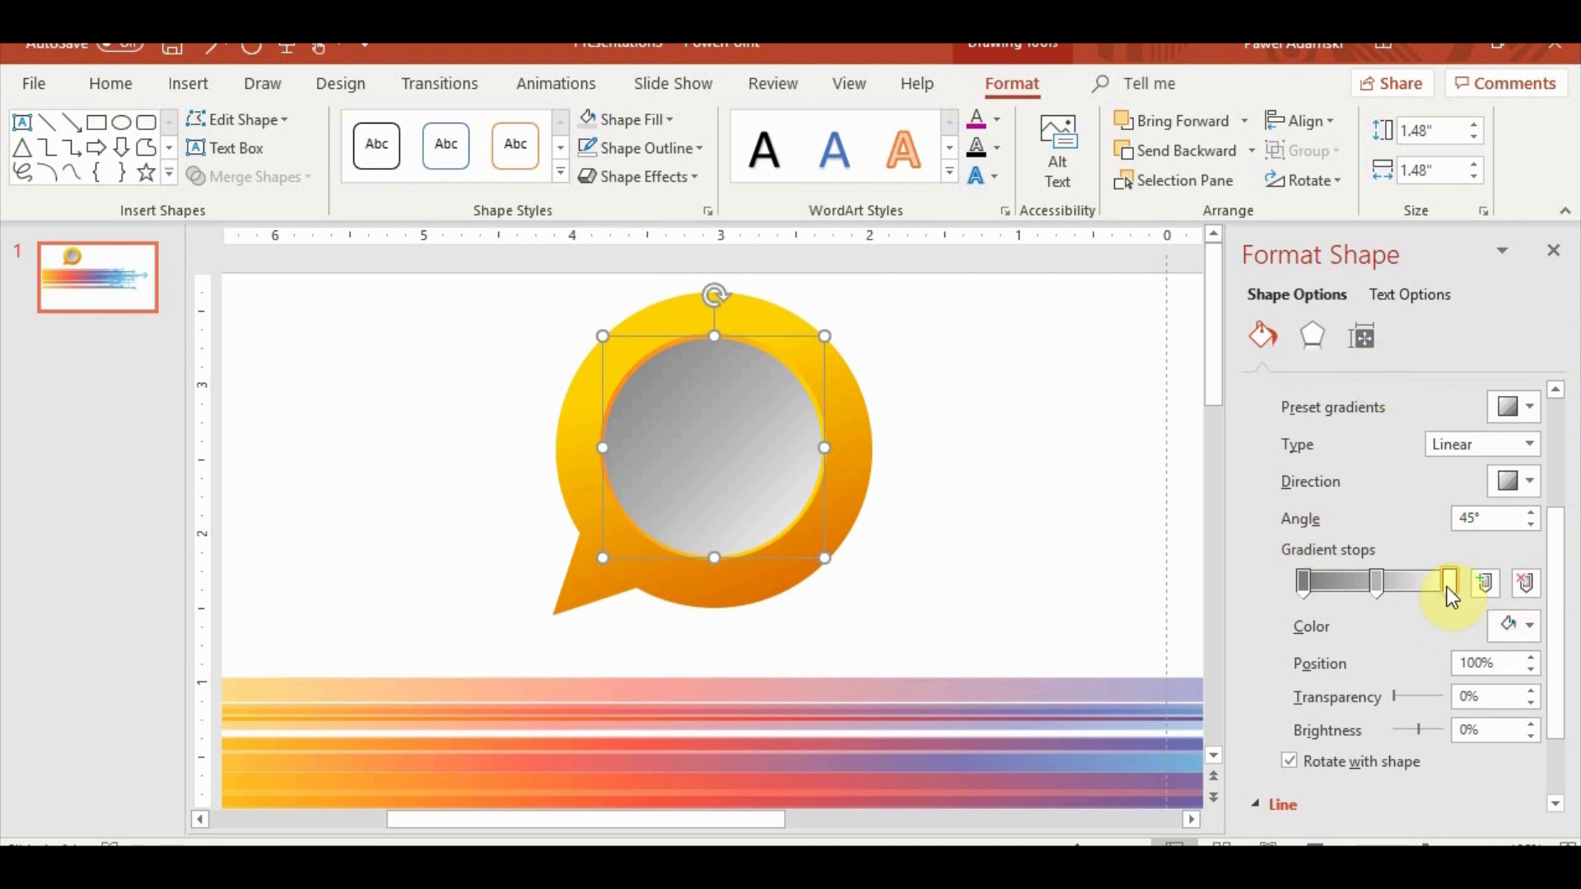
# Step: Rearrange the inner circle's gradient stops with white near the start, light grey at about 79% and dark grey near the end
pyautogui.moveTo(1447, 587); pyautogui.dragTo(1494, 595)
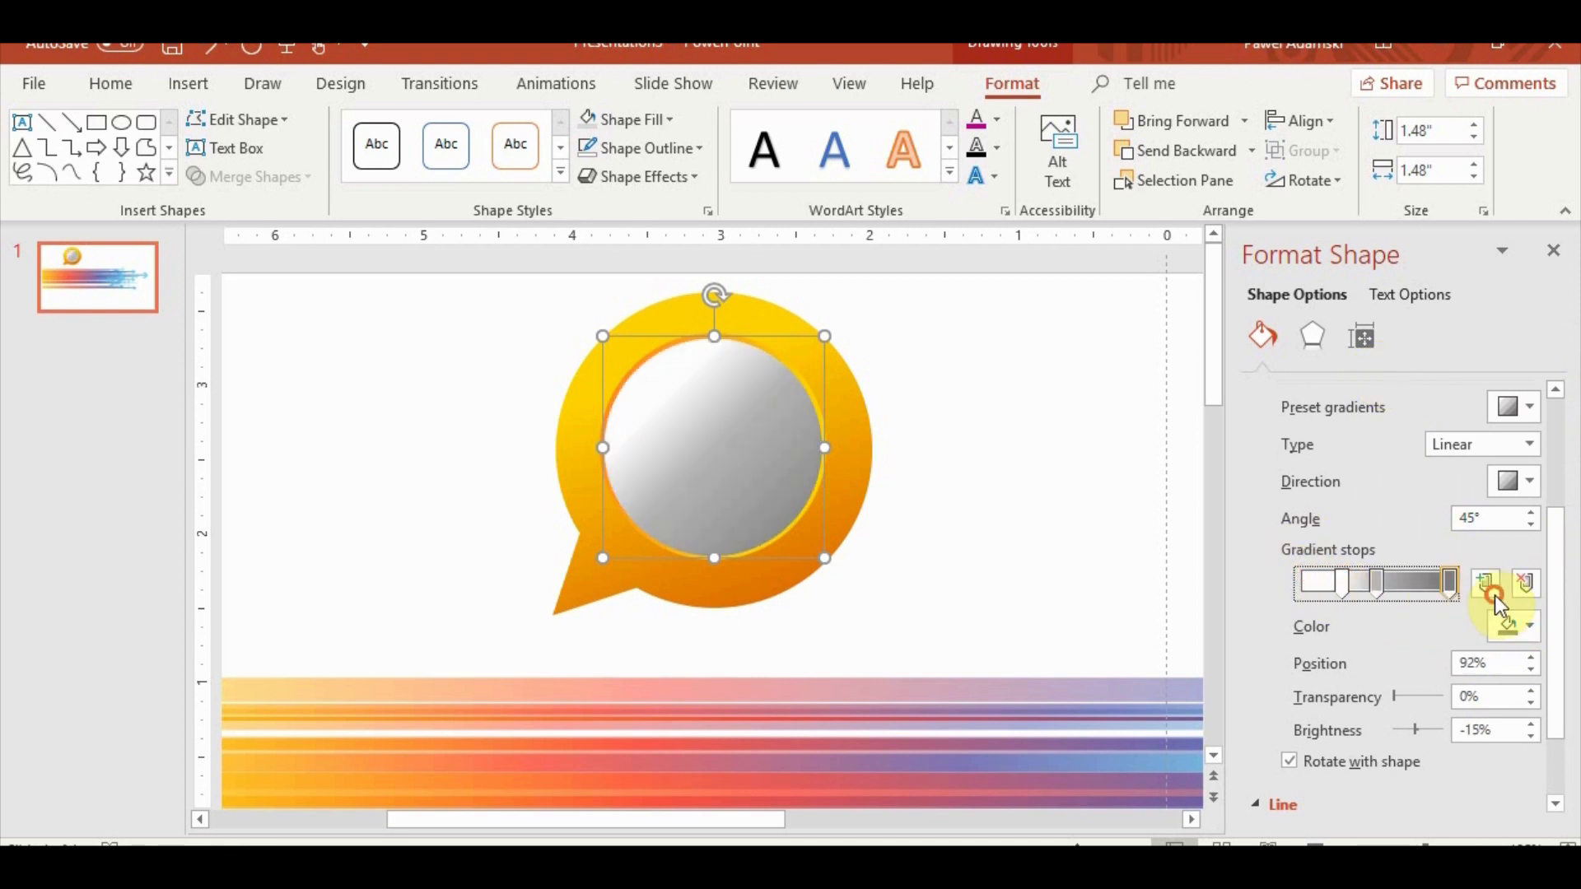
pyautogui.moveTo(1381, 583); pyautogui.dragTo(1421, 591)
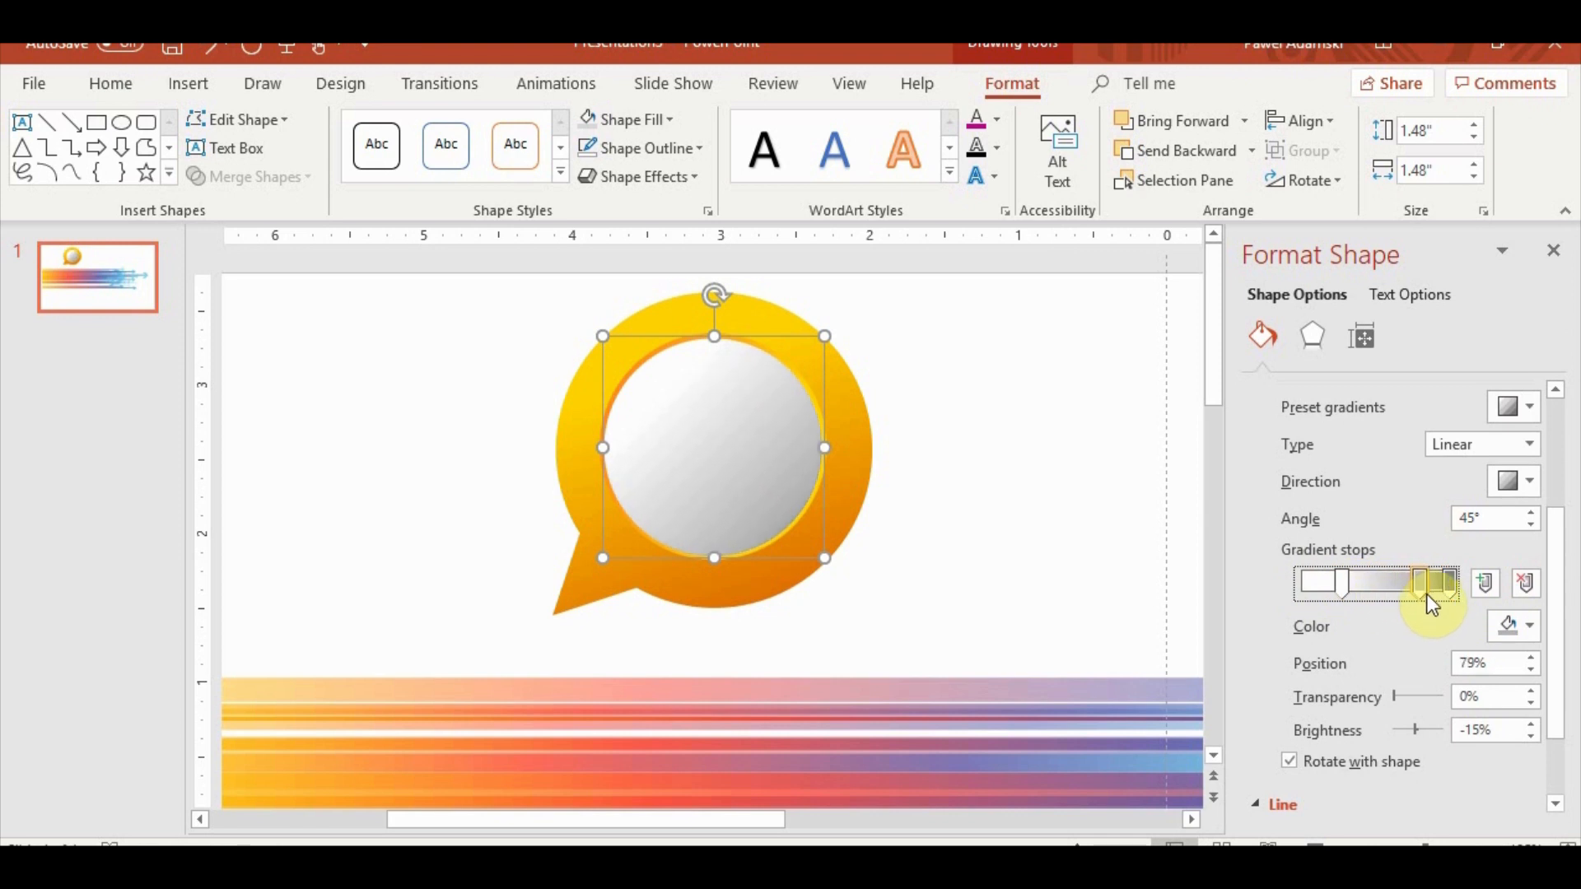
pyautogui.click(1342, 584)
pyautogui.moveTo(1328, 587); pyautogui.dragTo(1362, 585)
# Step: Add a gradient stop at 58% to the inner circle and set its brightness to 46%
pyautogui.click(1387, 586)
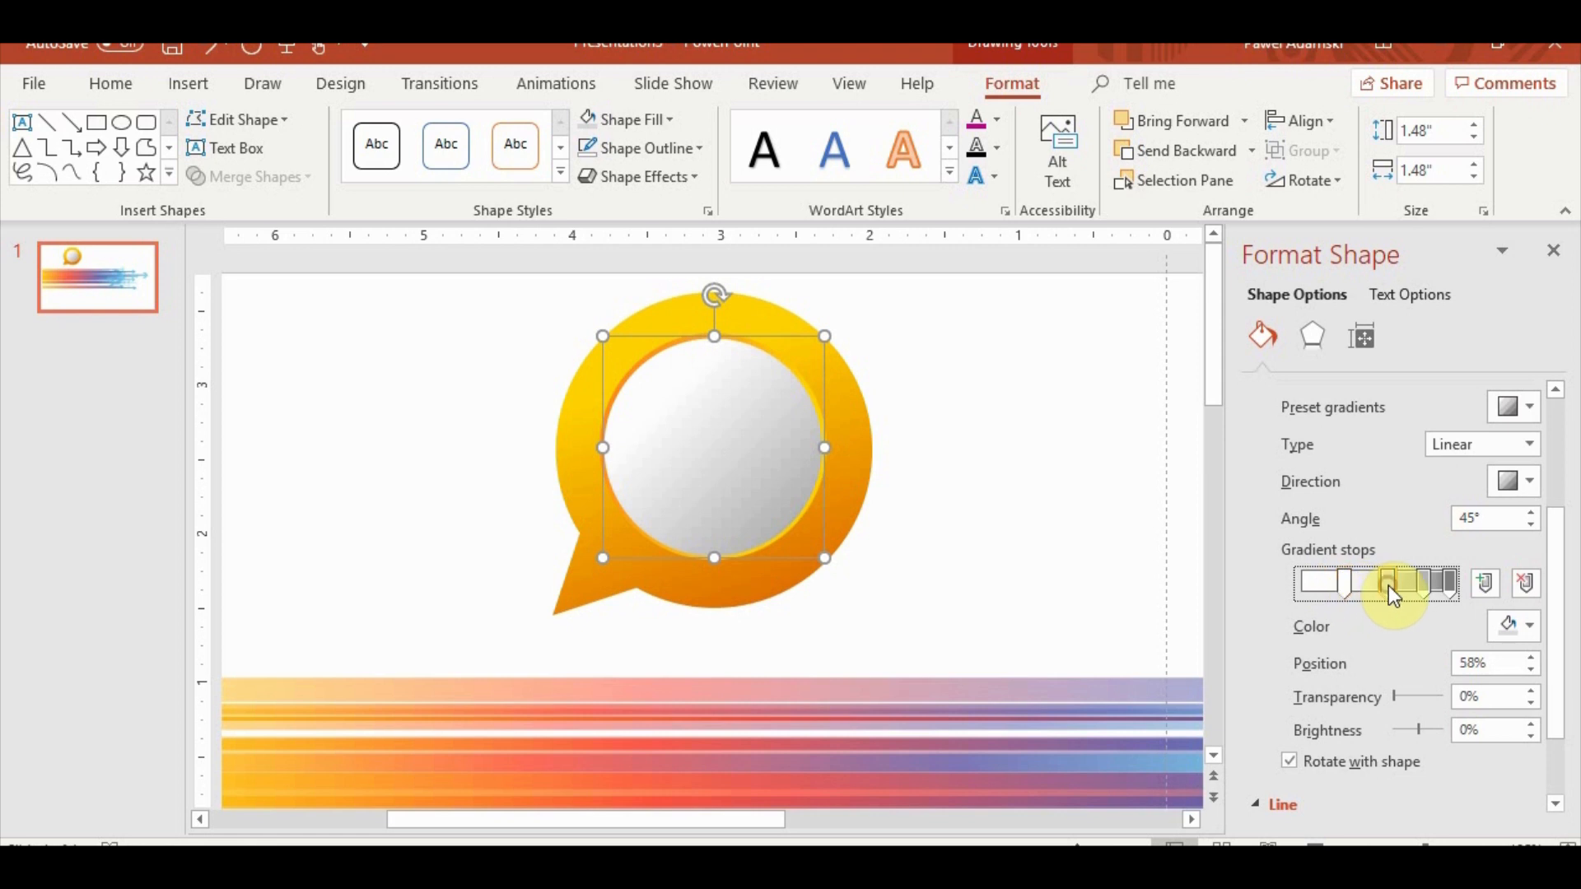
pyautogui.moveTo(1420, 729); pyautogui.dragTo(1450, 722)
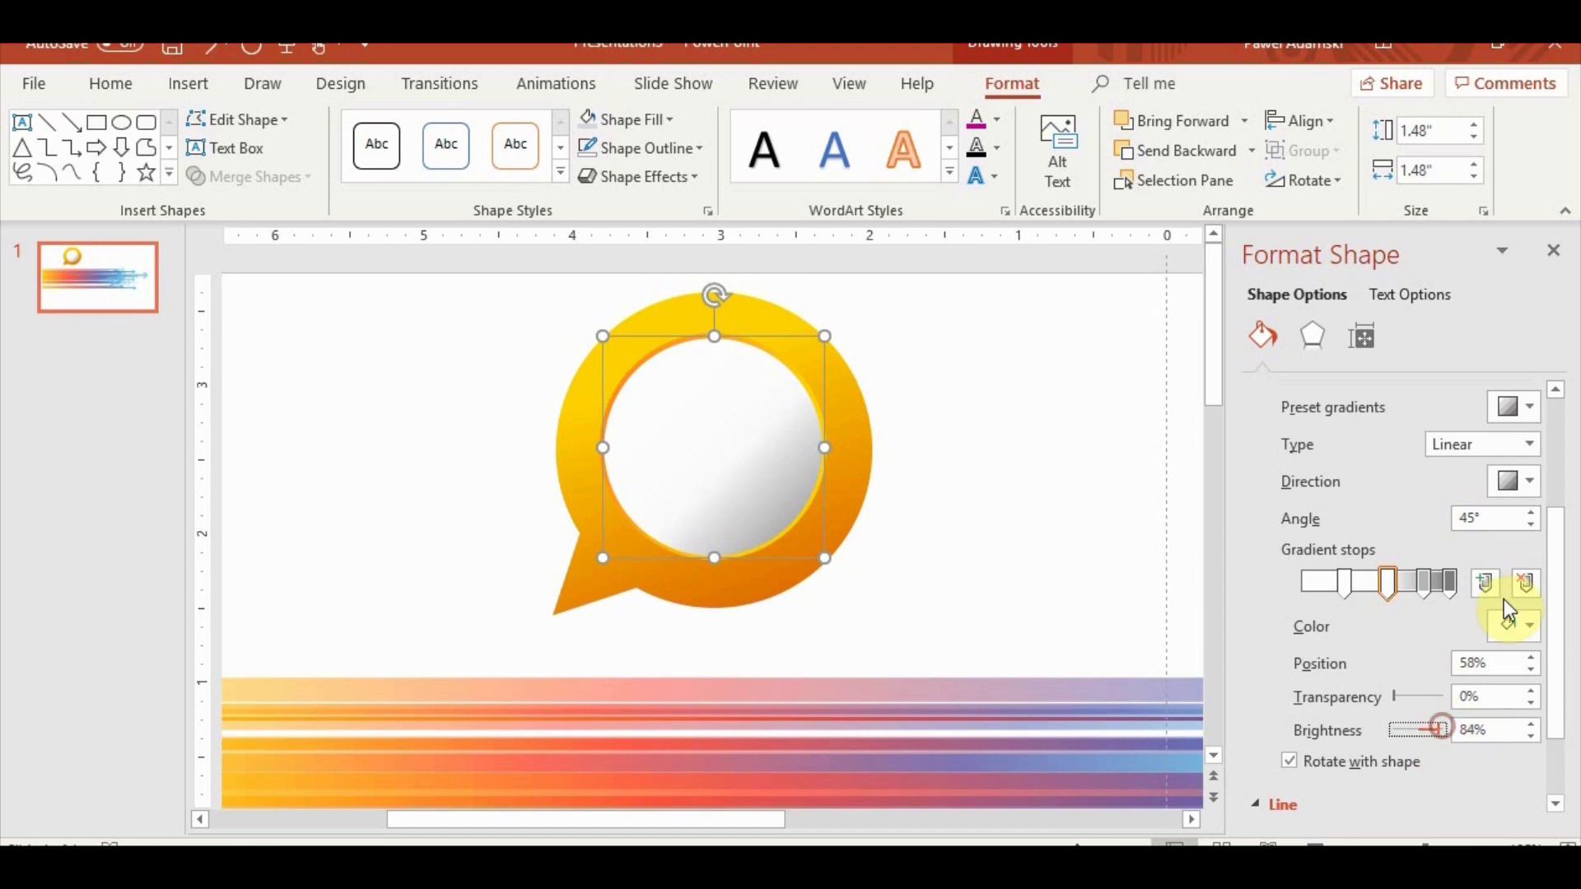
pyautogui.moveTo(1437, 729); pyautogui.dragTo(1434, 733)
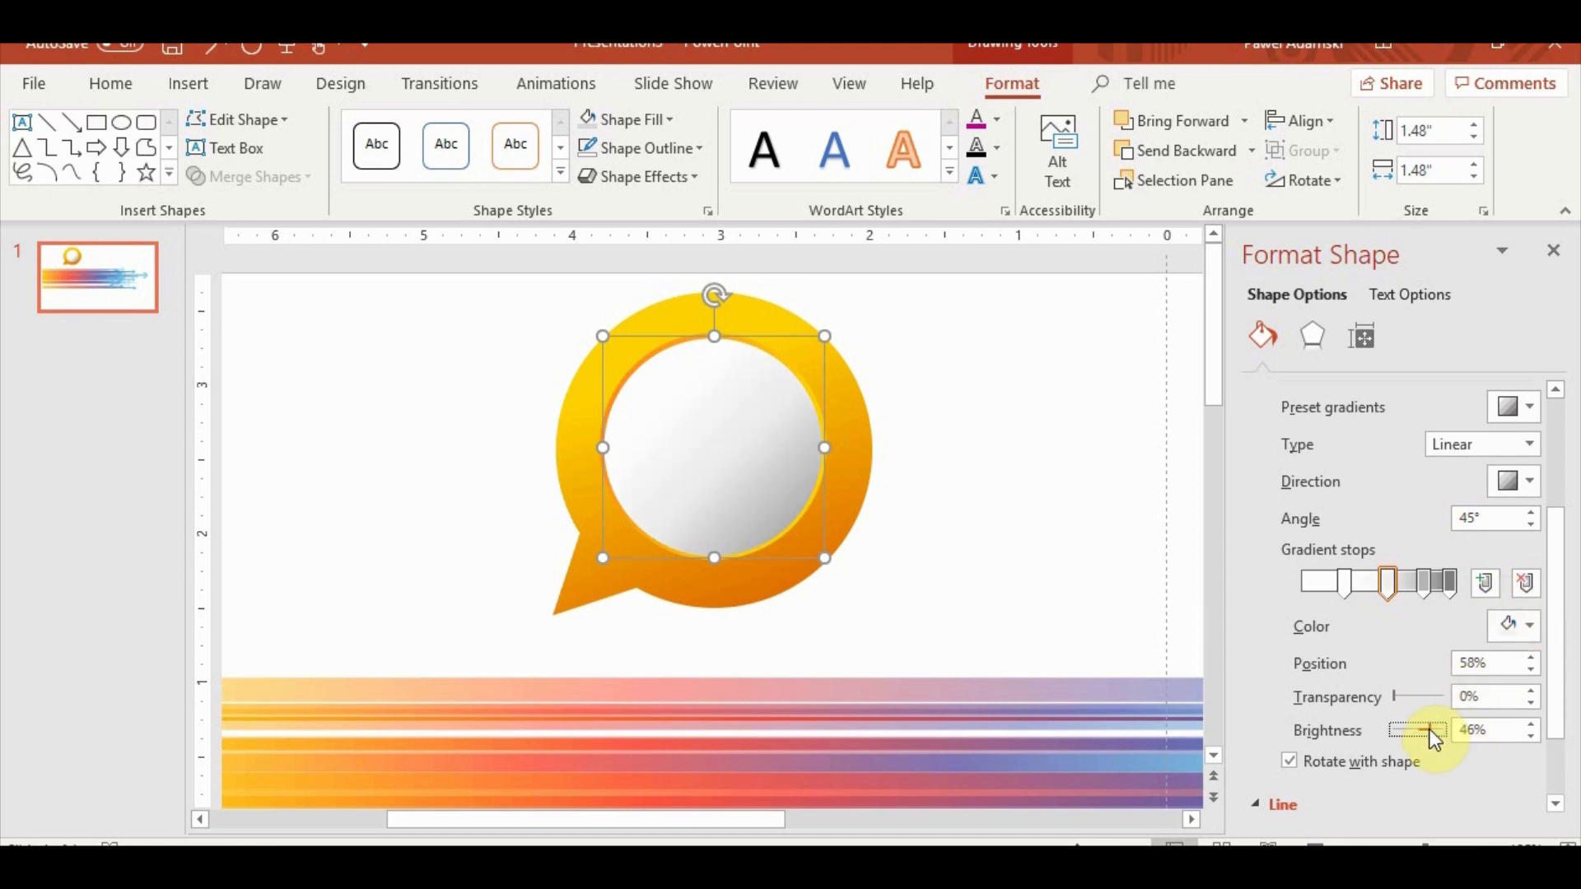
# Step: Shift the light grey stop slightly towards the end, place the dark grey stop at 100%, and deselect the circle
pyautogui.click(1429, 585)
pyautogui.moveTo(1433, 588); pyautogui.dragTo(1480, 594)
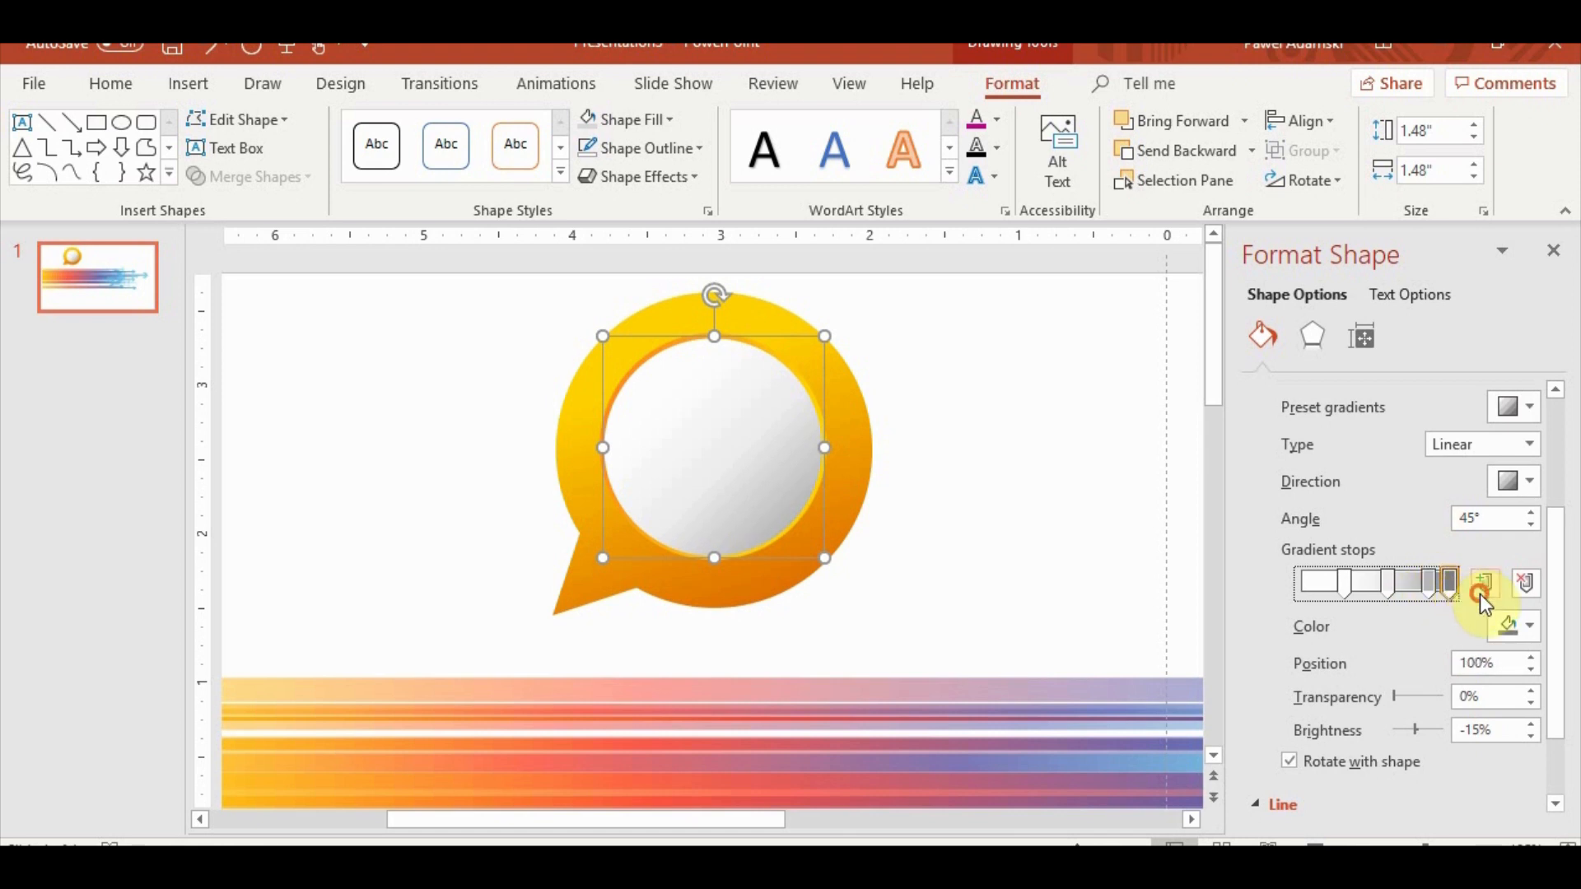
pyautogui.click(1072, 600)
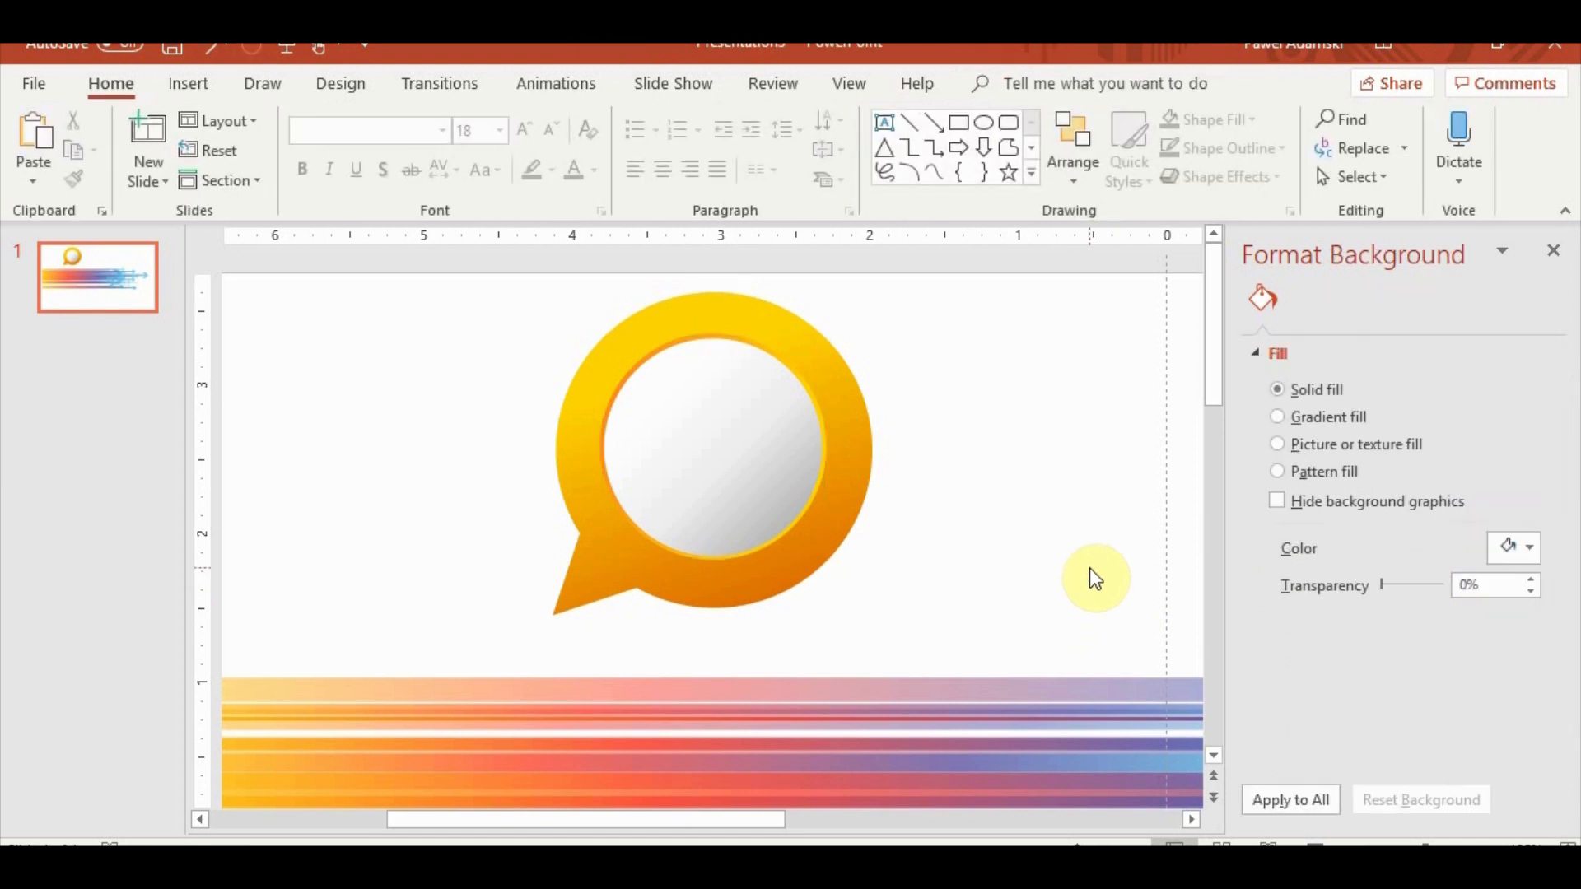
# Step: Select all parts of the speech-bubble badge above the arrow stripes and group them
pyautogui.scroll(-3, 1089, 568)
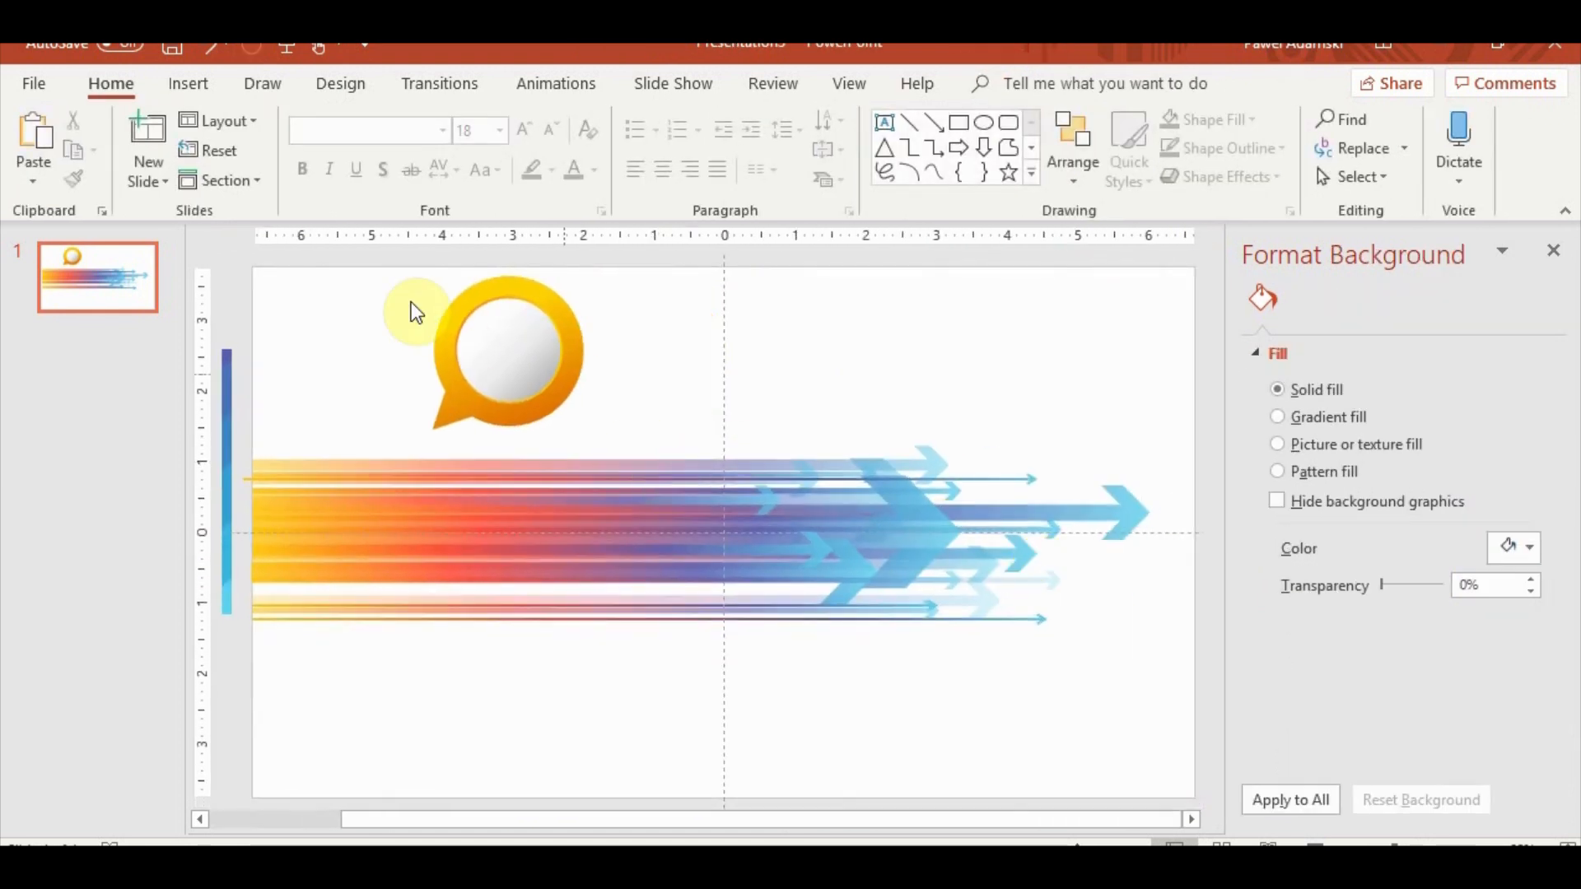
pyautogui.moveTo(397, 268); pyautogui.dragTo(653, 449)
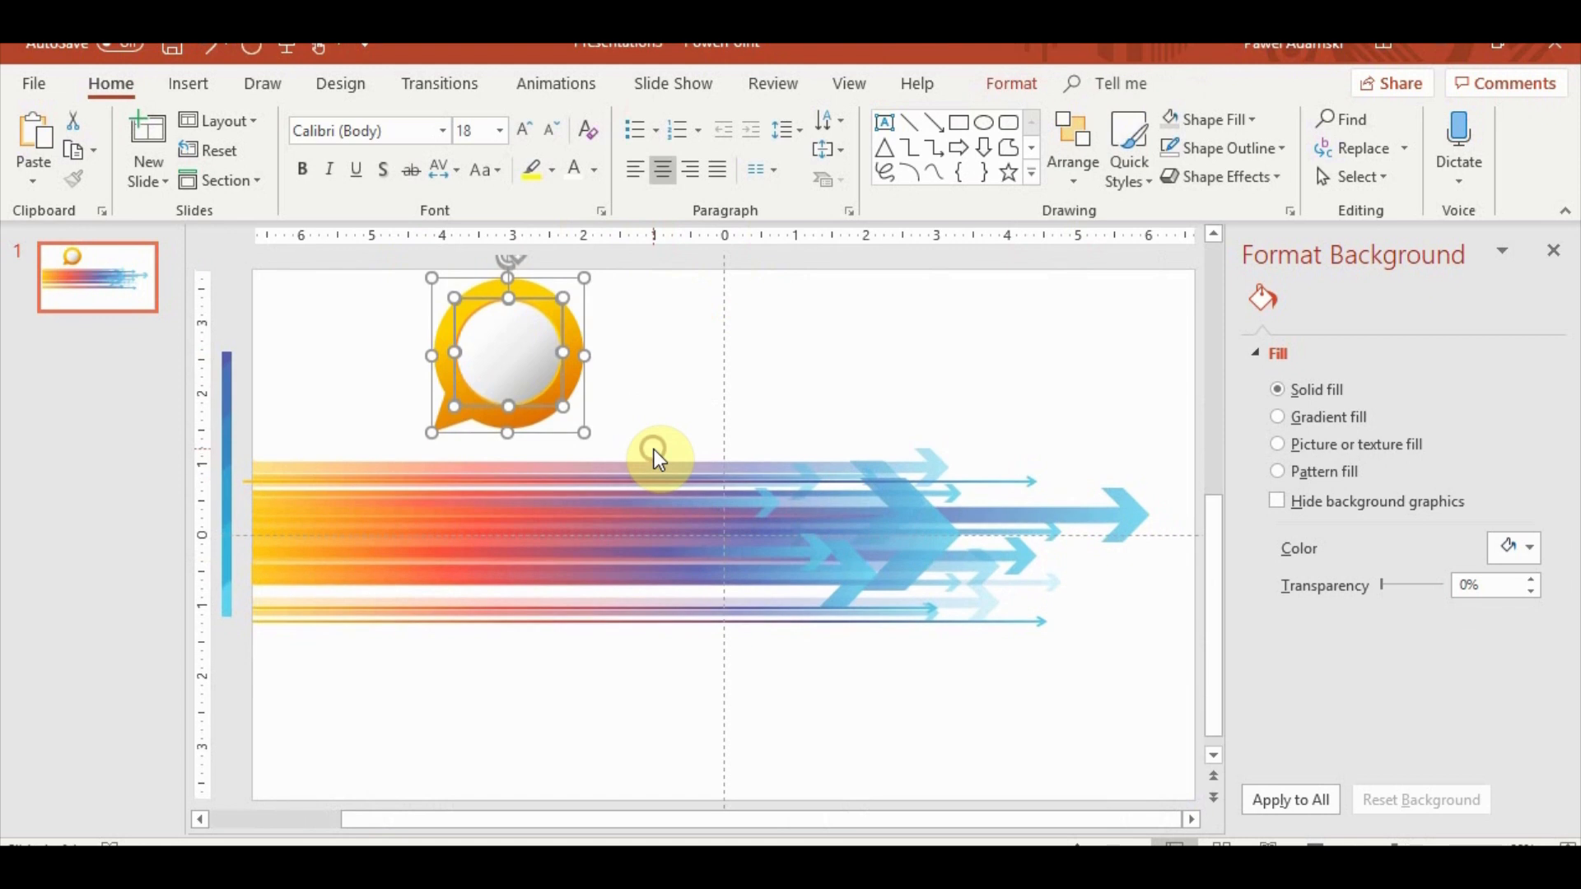
pyautogui.hotkey('ctrl', 'g')
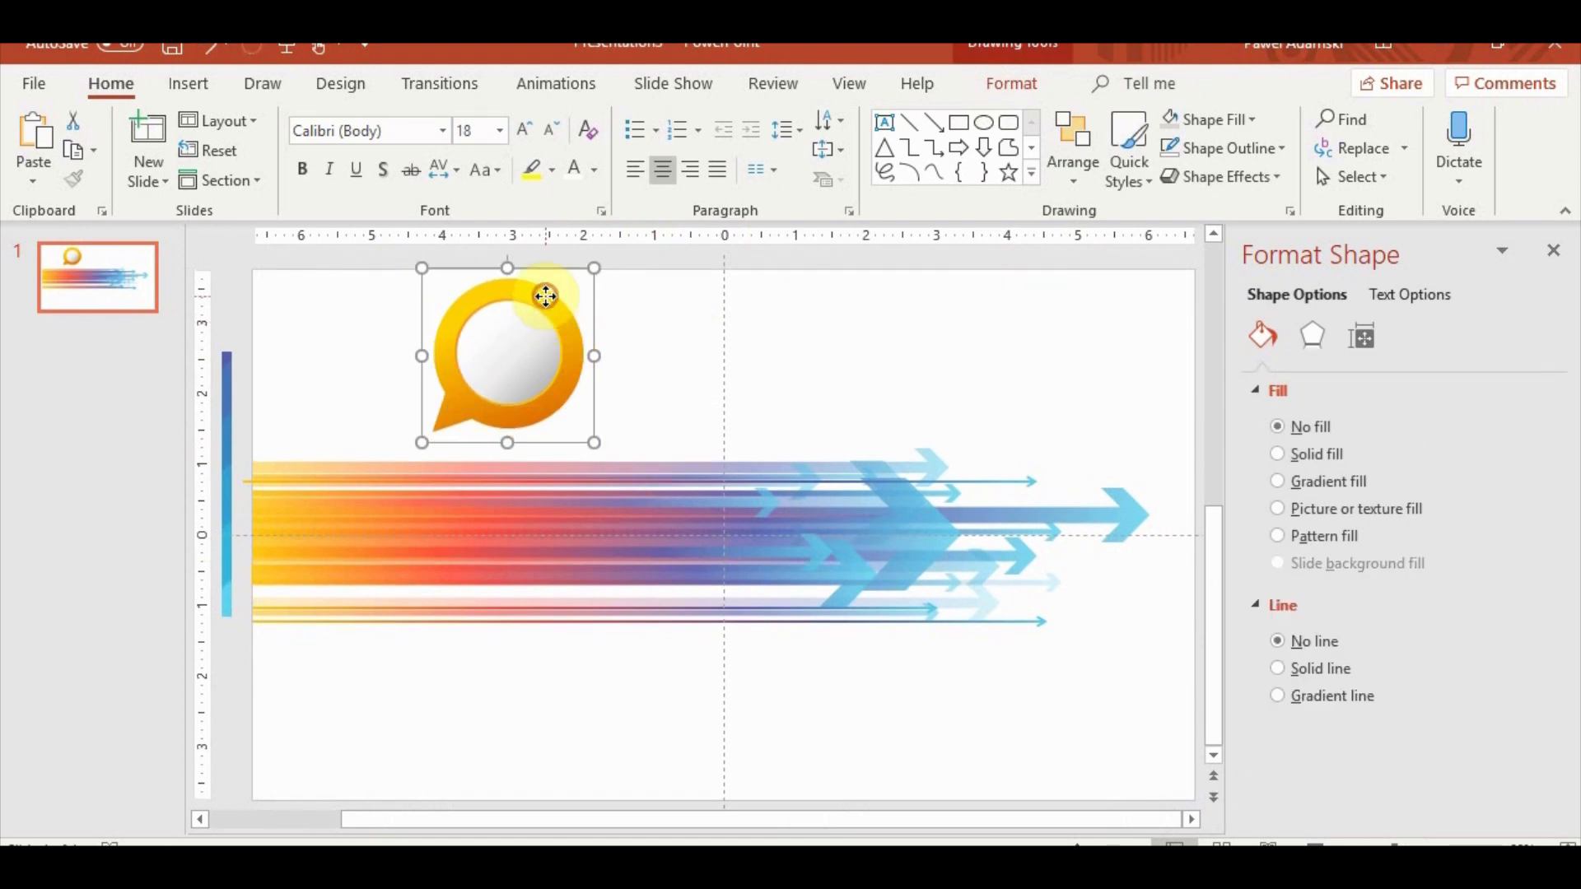